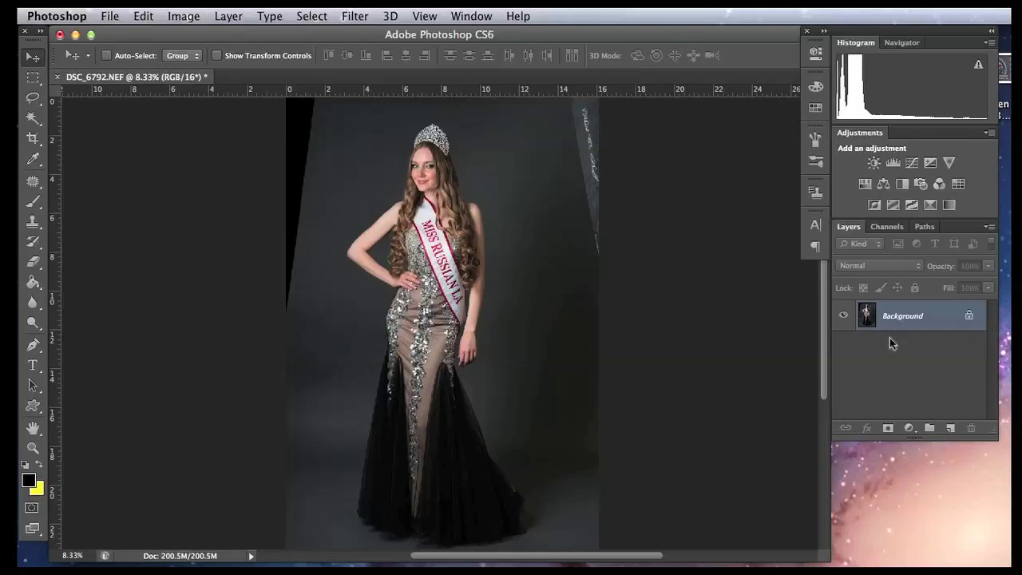
Duplicate the Background layer and select the new Background copy above the original.
double_click(913, 317)
drag(913, 317, 952, 430)
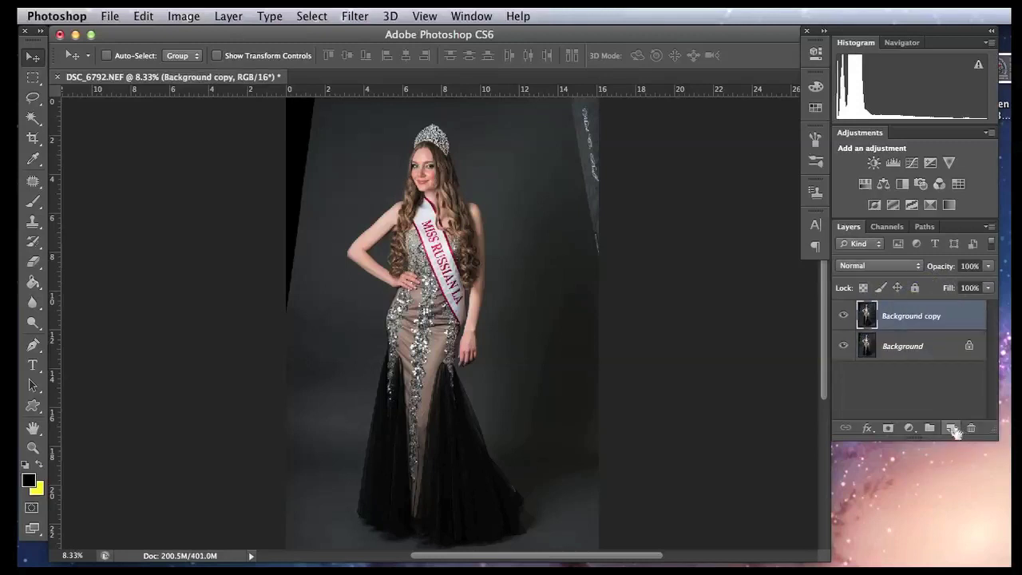
click(921, 318)
click(947, 320)
click(931, 344)
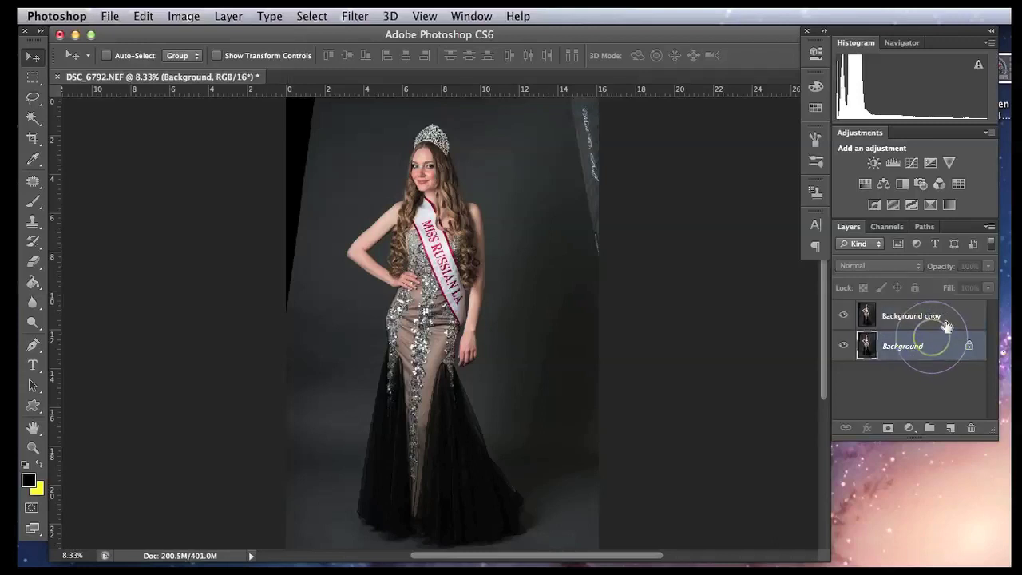
click(949, 317)
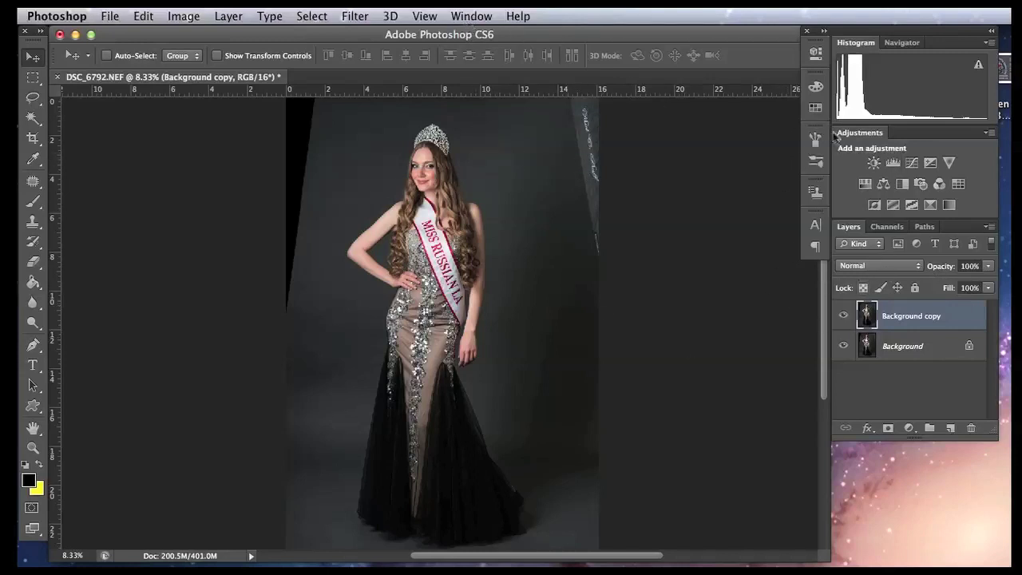
click(472, 17)
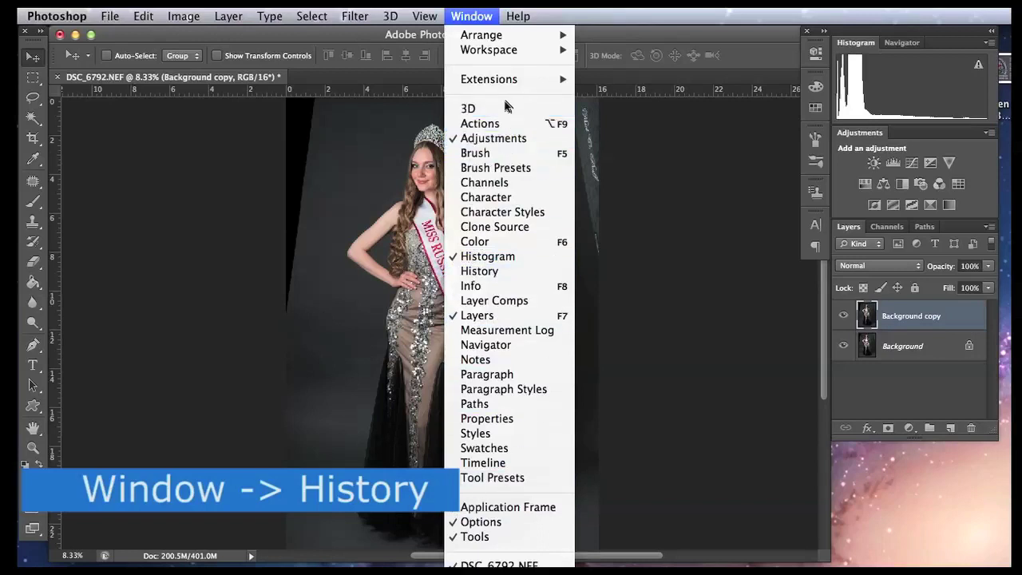
Show the History panel and dock it among the right-hand panels beside Adjustments.
click(479, 274)
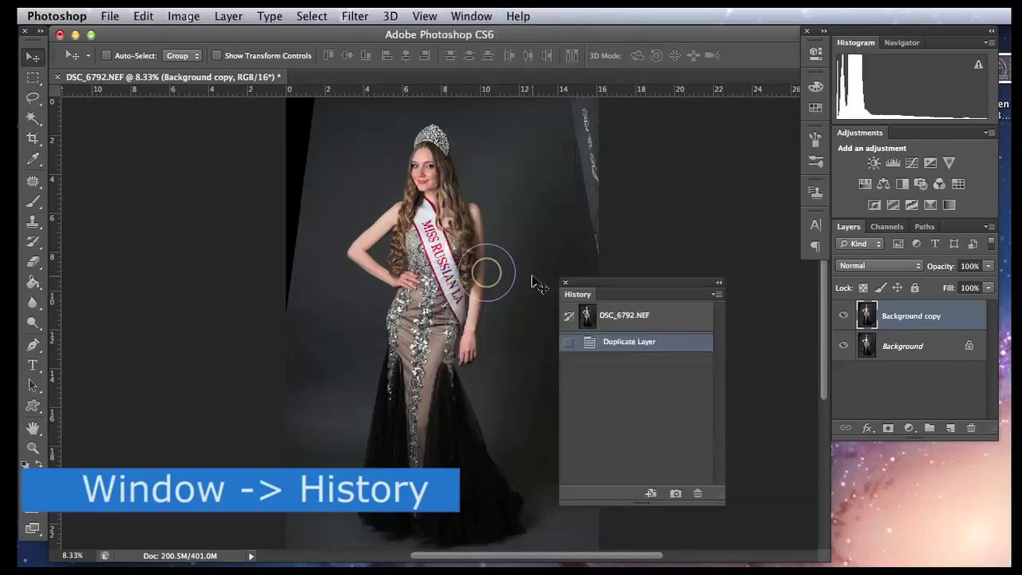
drag(576, 295, 918, 134)
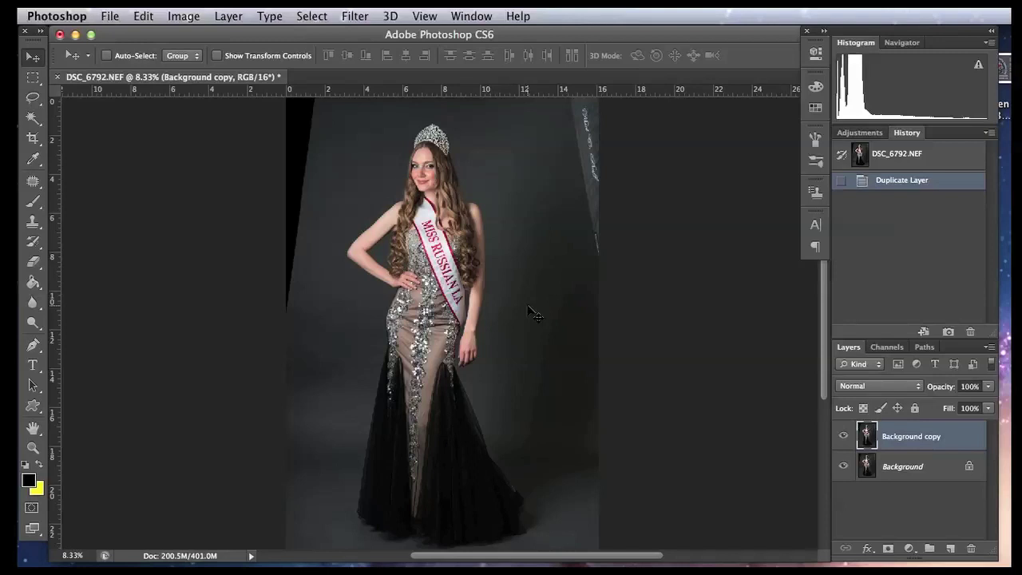
Zoom from 8.33% to 100% on the dress sequins near her hip.
click(84, 555)
click(83, 553)
click(96, 539)
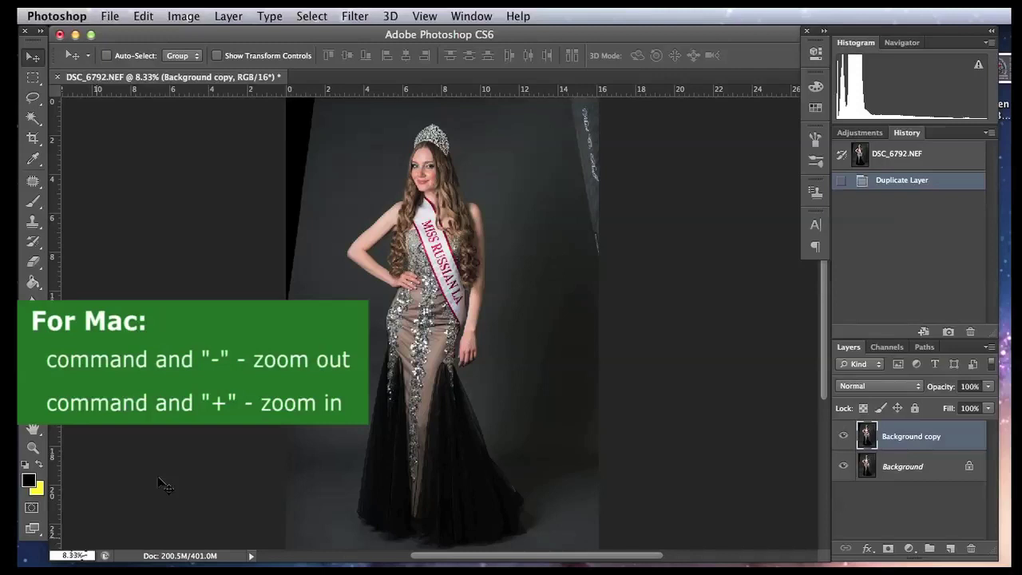
key(super+minus)
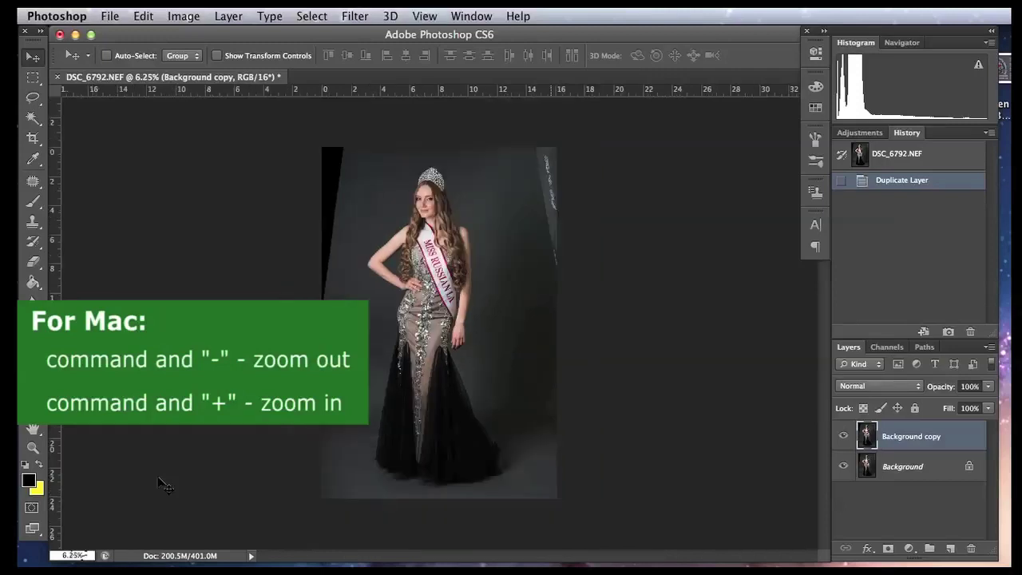
key(super+plus)
key(super+plus)
key(super+plus)
key(super+plus)
key(super+plus)
key(super+plus)
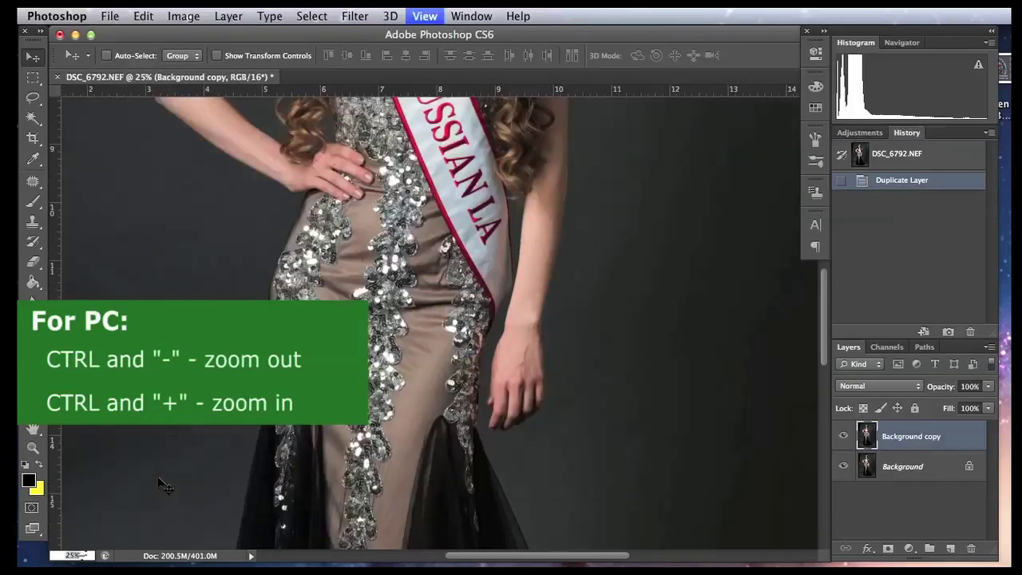
key(super+plus)
key(super+equal)
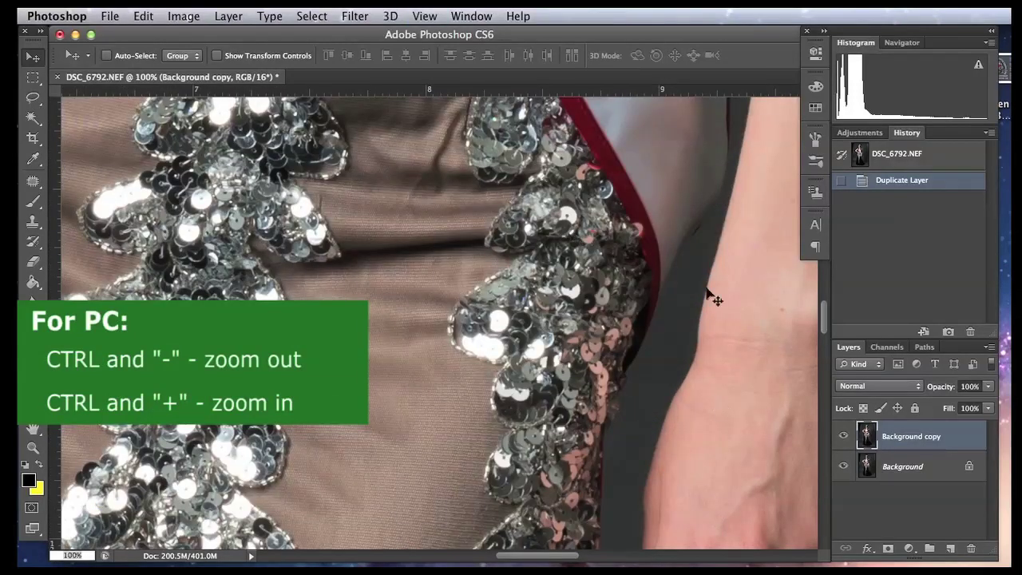
Pan to the fabric below her hand and zoom to 200% on the dark thread marks.
click(32, 431)
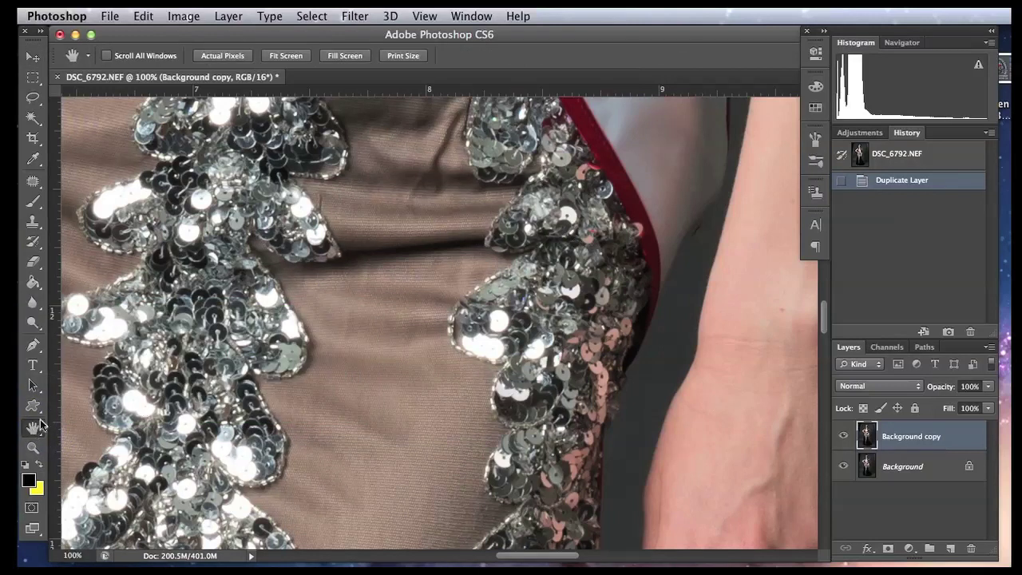
drag(94, 172, 375, 238)
drag(442, 190, 418, 360)
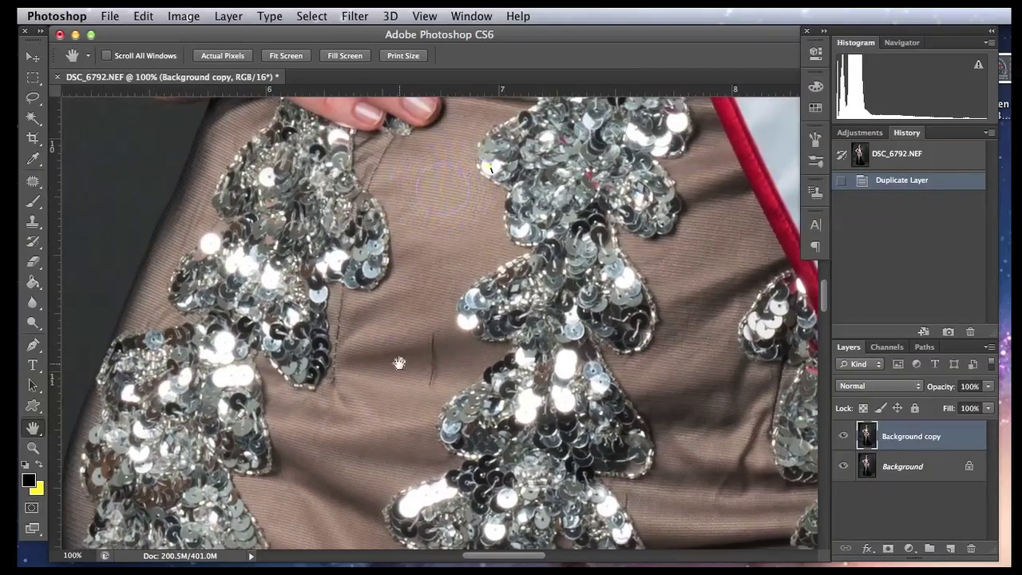
key(super+plus)
drag(443, 392, 434, 278)
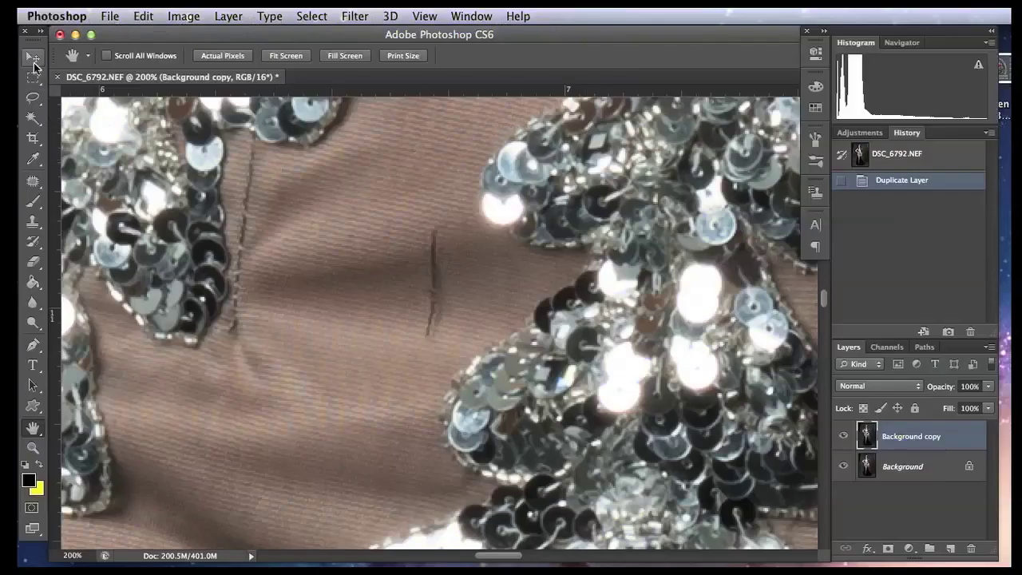
click(35, 188)
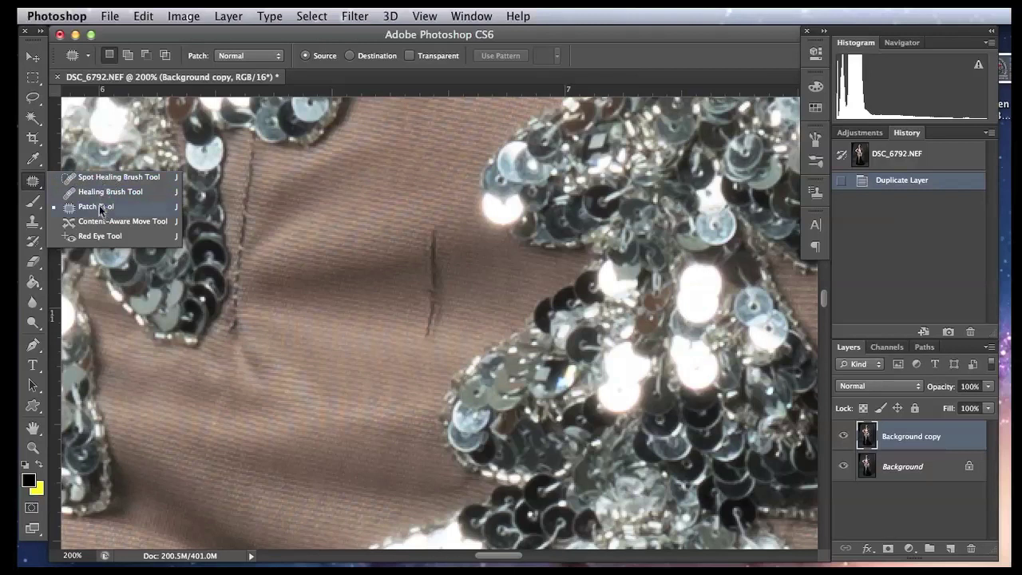
Make the Clone Stamp Tool the active tool.
click(42, 191)
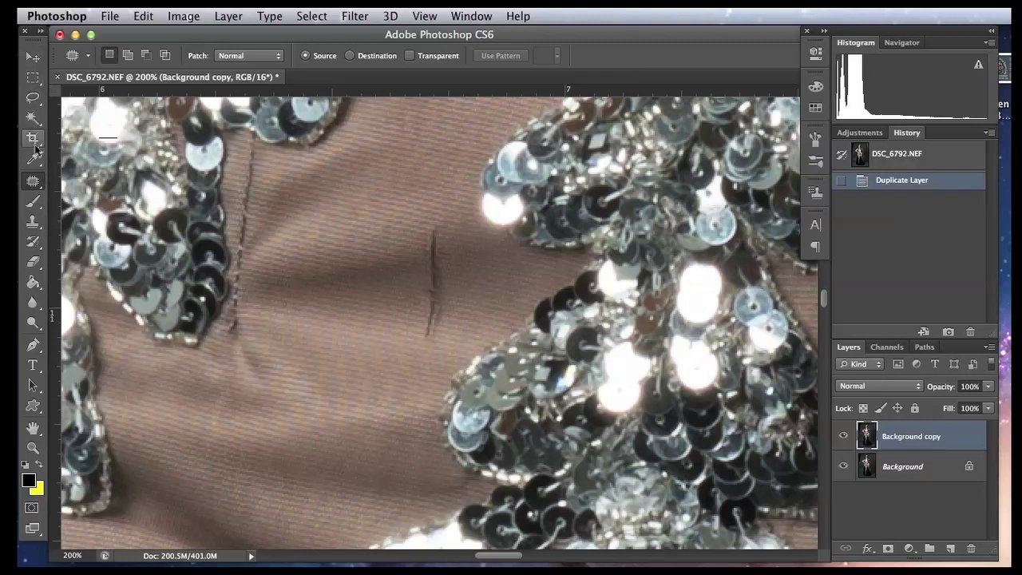
click(35, 228)
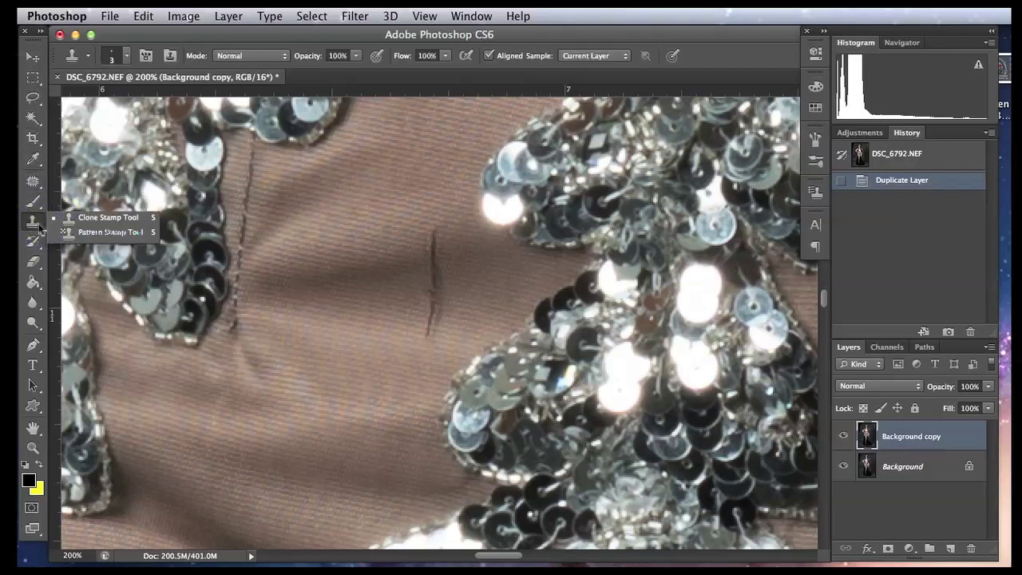
click(38, 225)
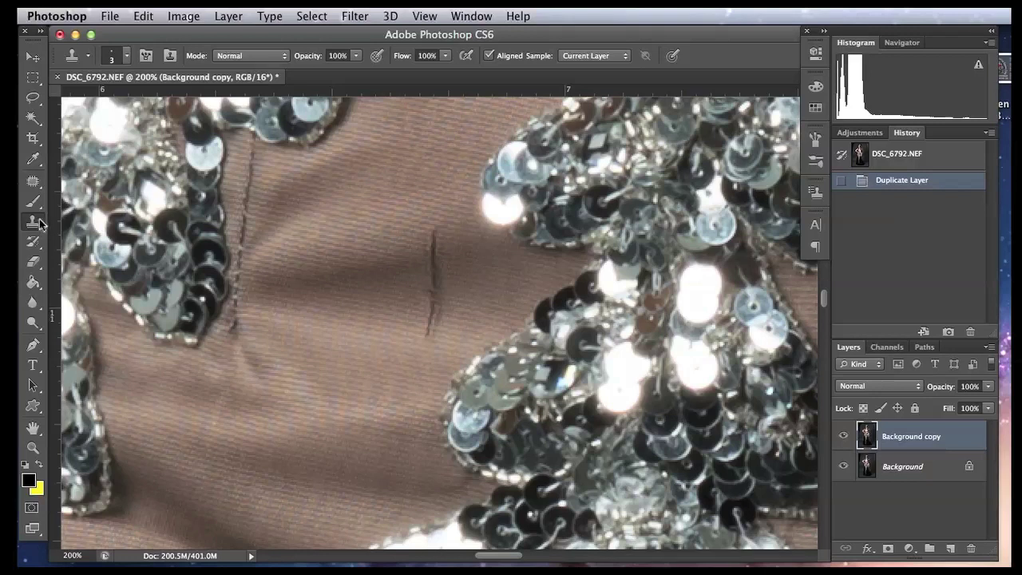
click(143, 18)
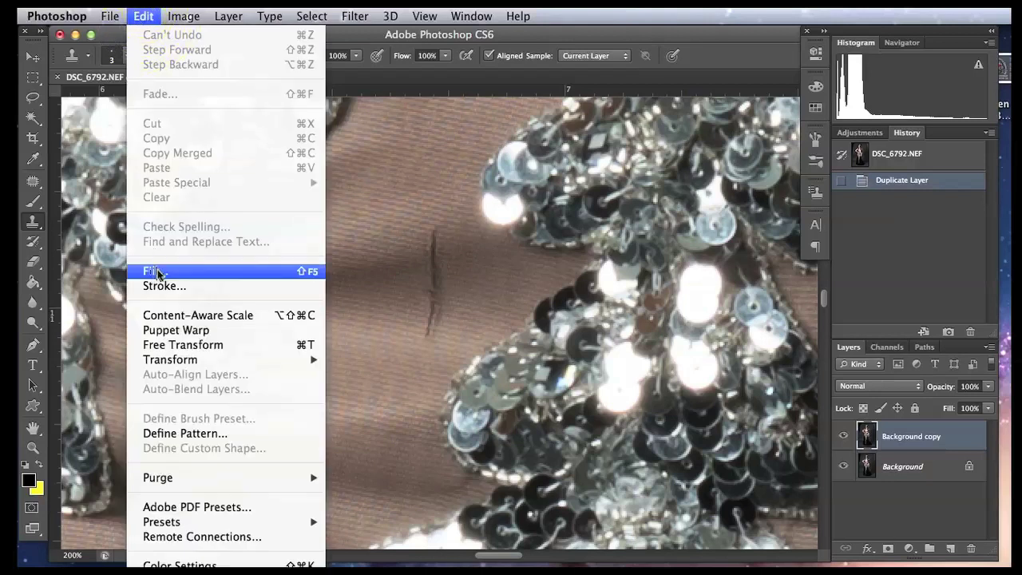
key(Escape)
key(i)
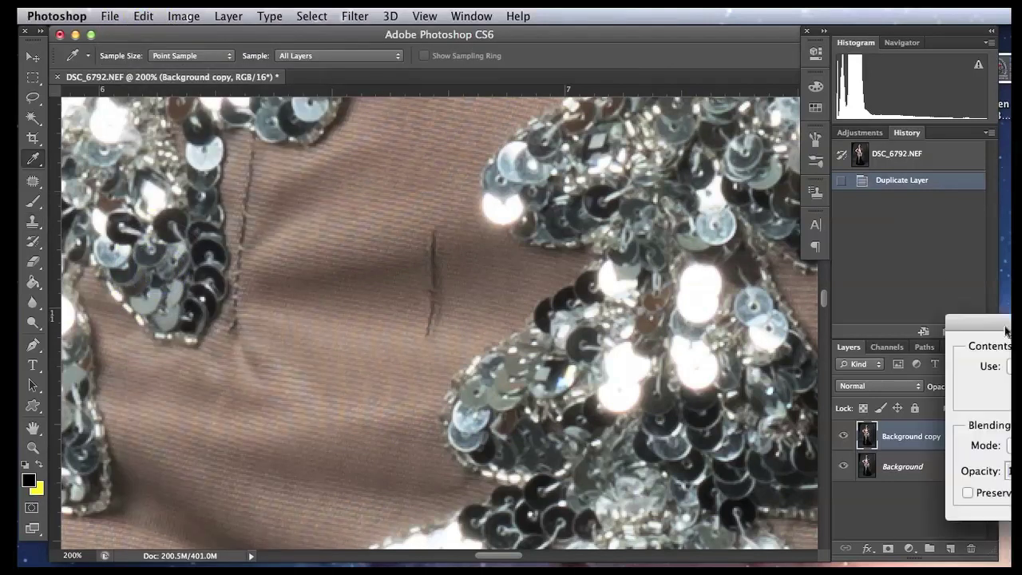
key(shift+F5)
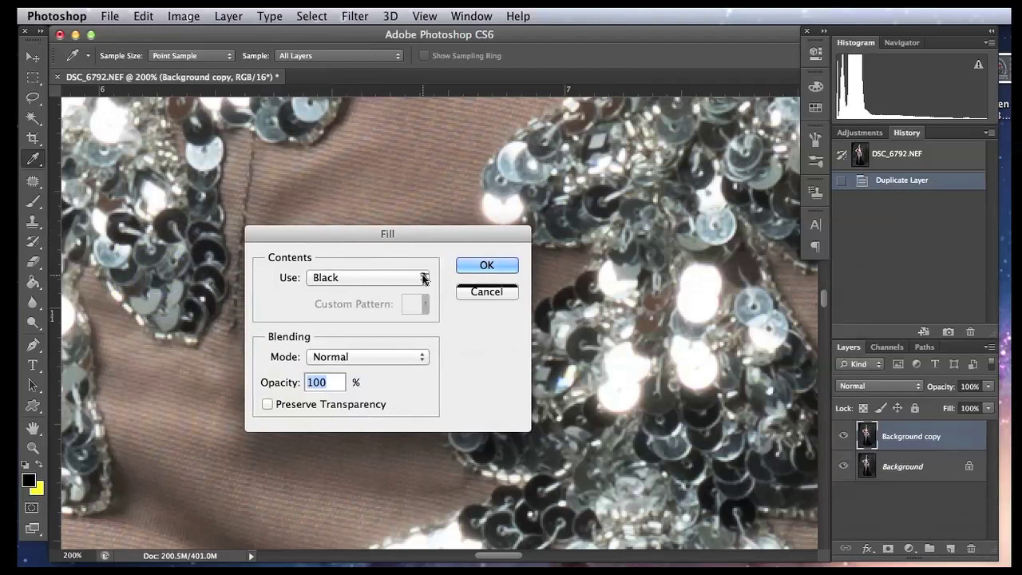
click(422, 277)
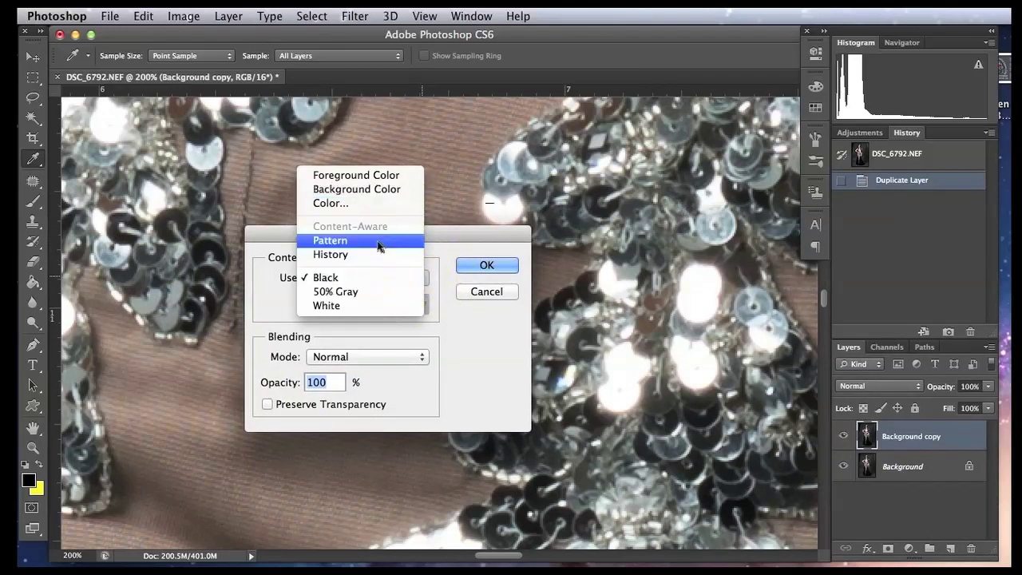
click(485, 291)
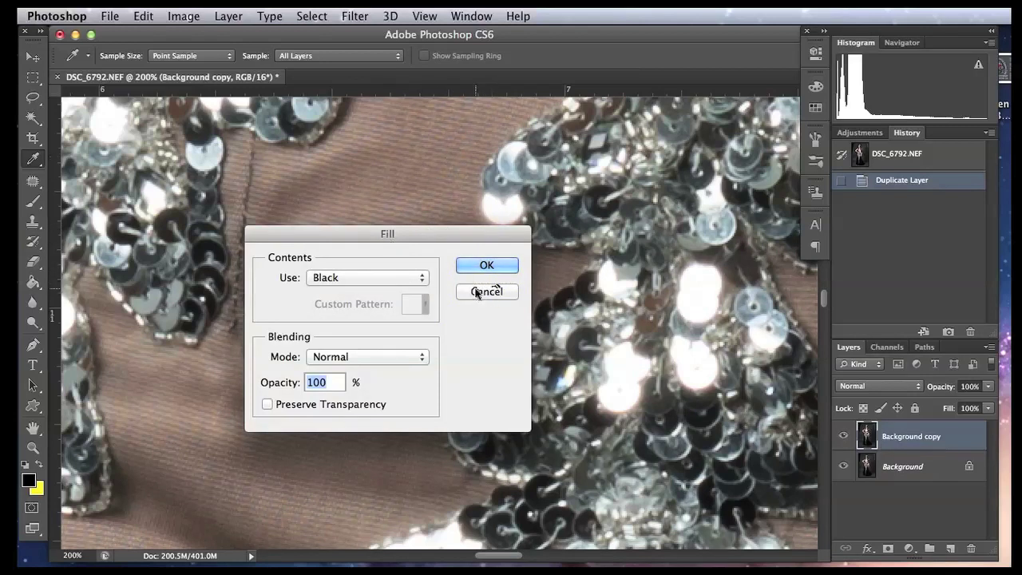
click(422, 277)
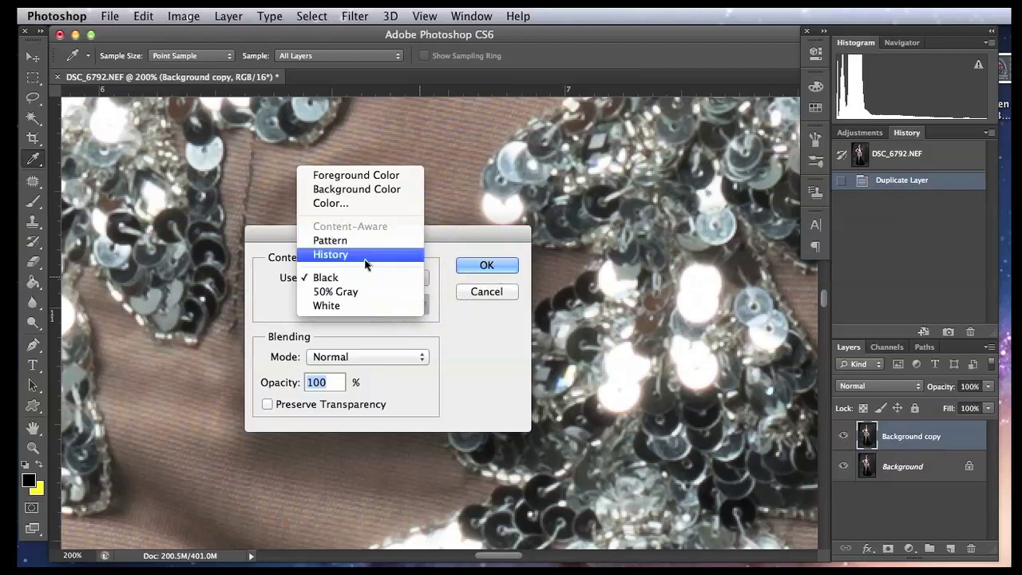
click(372, 277)
click(486, 291)
key(s)
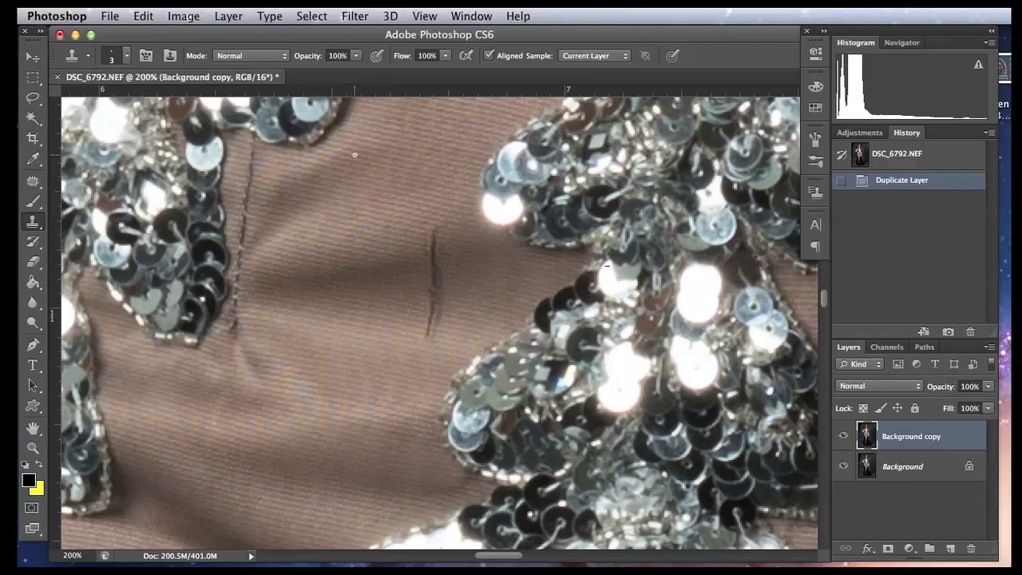
Try the Patch and Spot Healing tools, shrink the brush, and settle on the Healing Brush Tool.
click(35, 182)
right_click(40, 187)
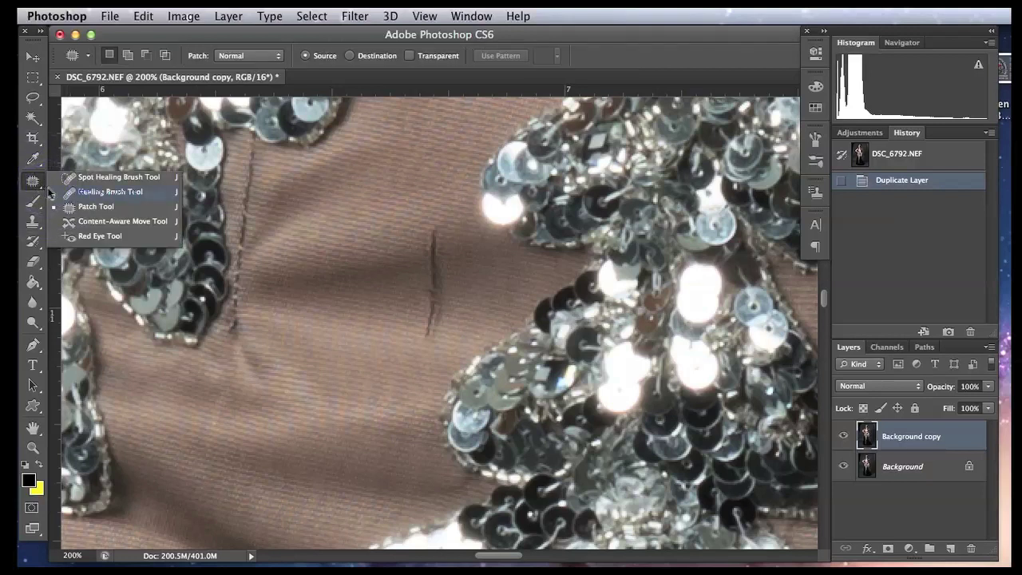
click(91, 179)
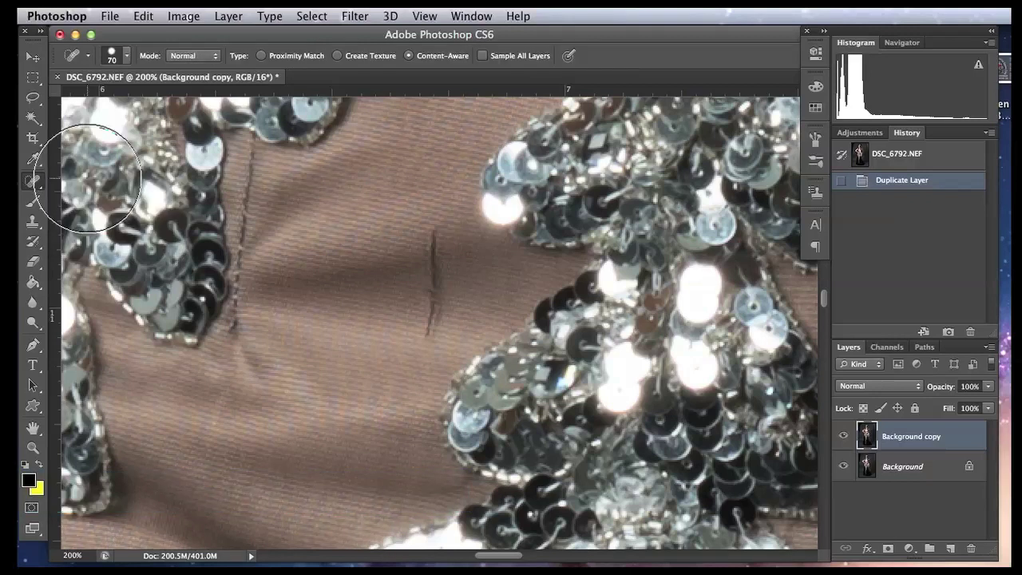
click(34, 182)
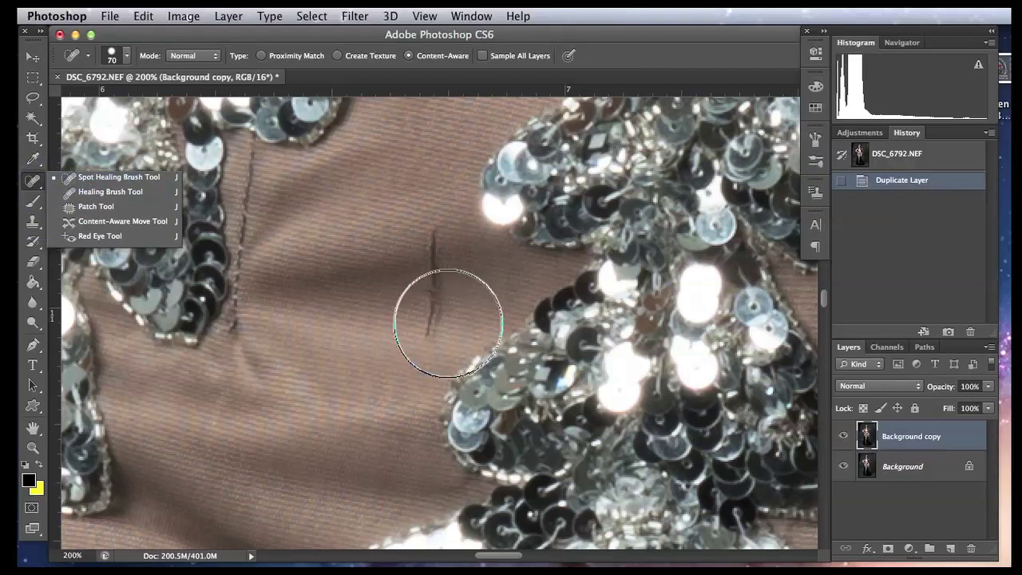
key(bracketleft)
key(bracketleft)
key(bracketleft)
key(bracketleft)
key(bracketleft)
key(bracketleft)
key(bracketleft)
key(bracketleft)
key(bracketleft)
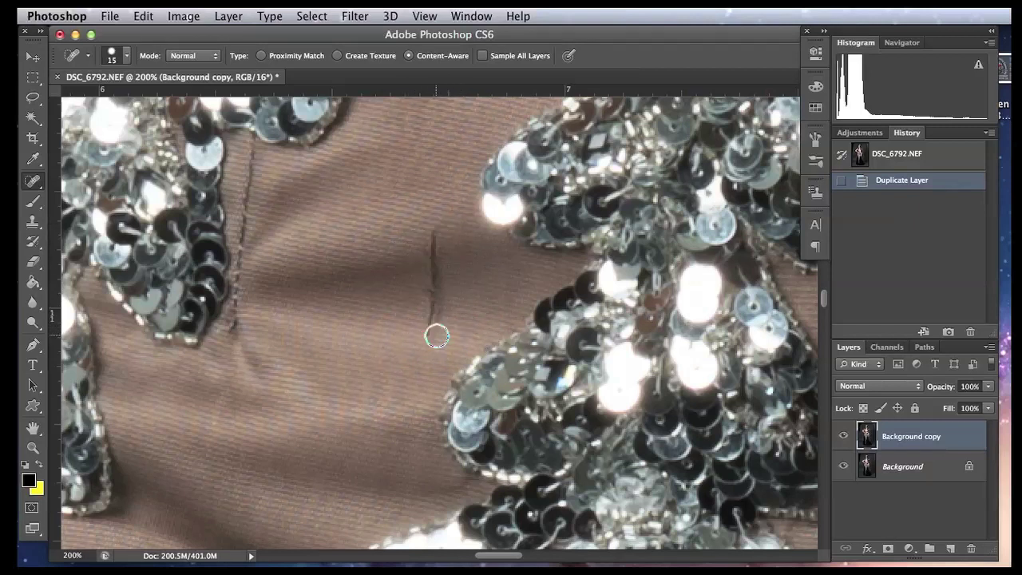
right_click(37, 188)
click(88, 195)
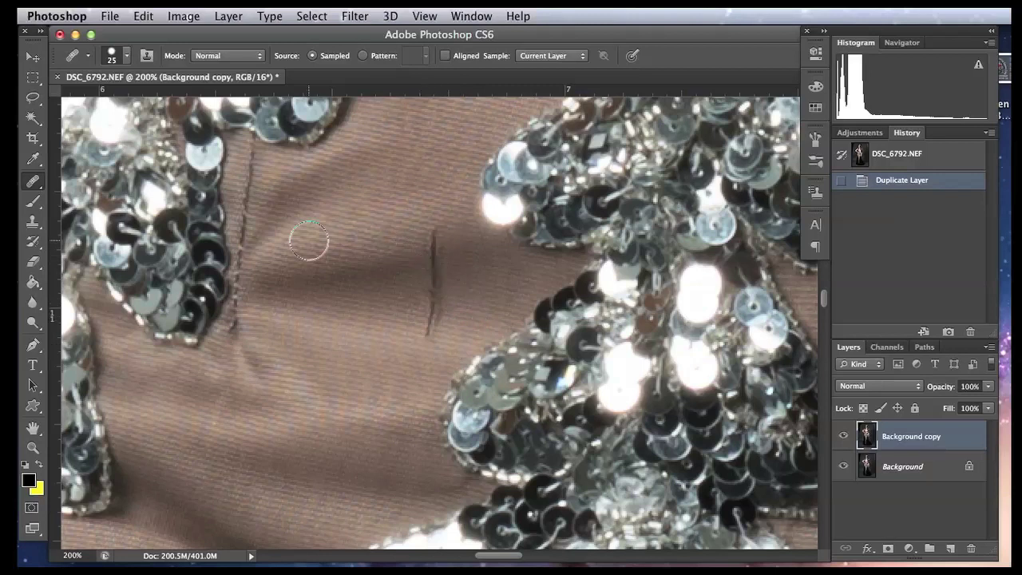
Select the Spot Healing Brush, review its brush and presets, keeping Normal mode and Content-Aware.
click(30, 185)
click(88, 177)
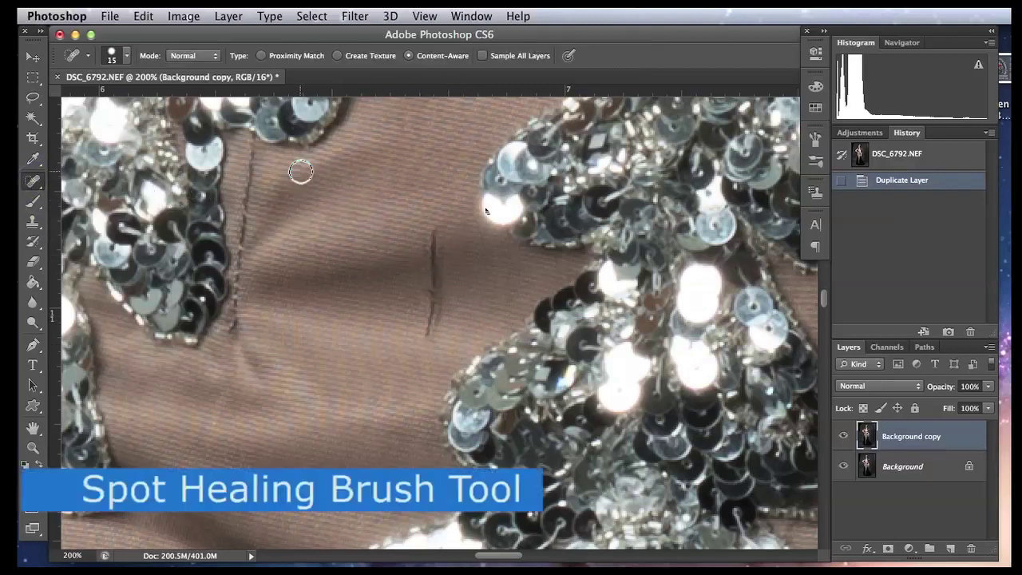
click(126, 56)
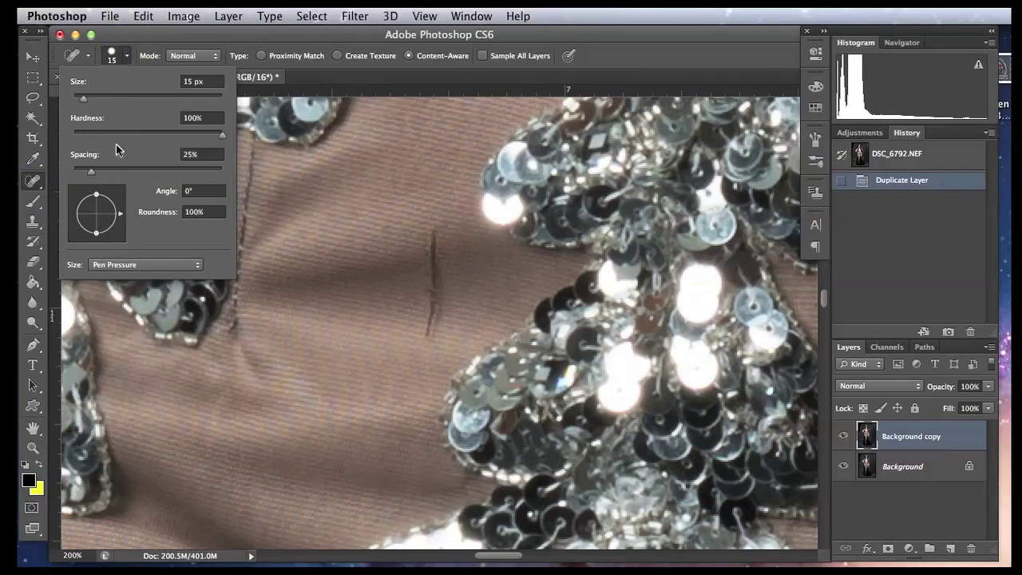
click(88, 61)
click(88, 61)
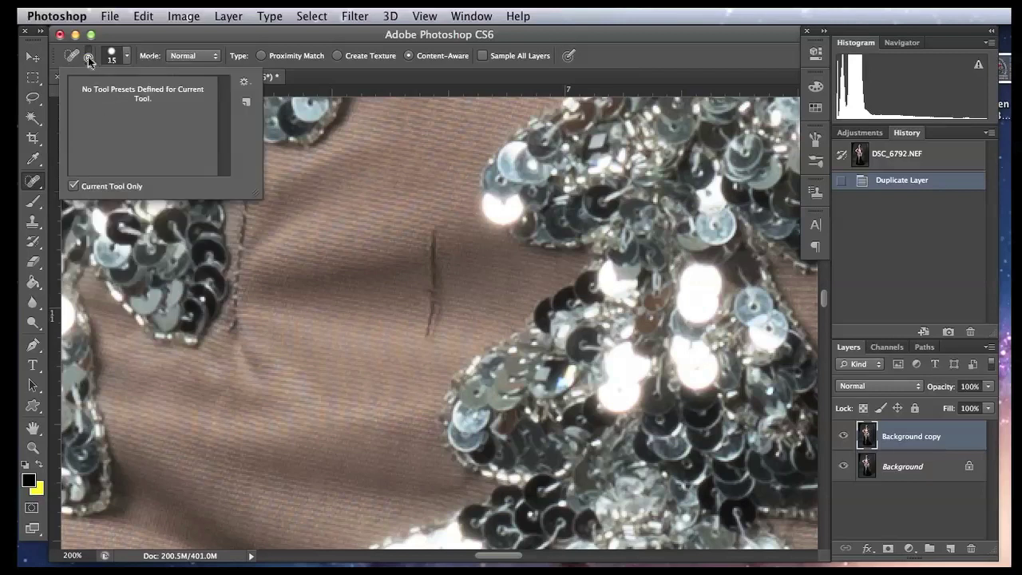
click(89, 61)
click(90, 62)
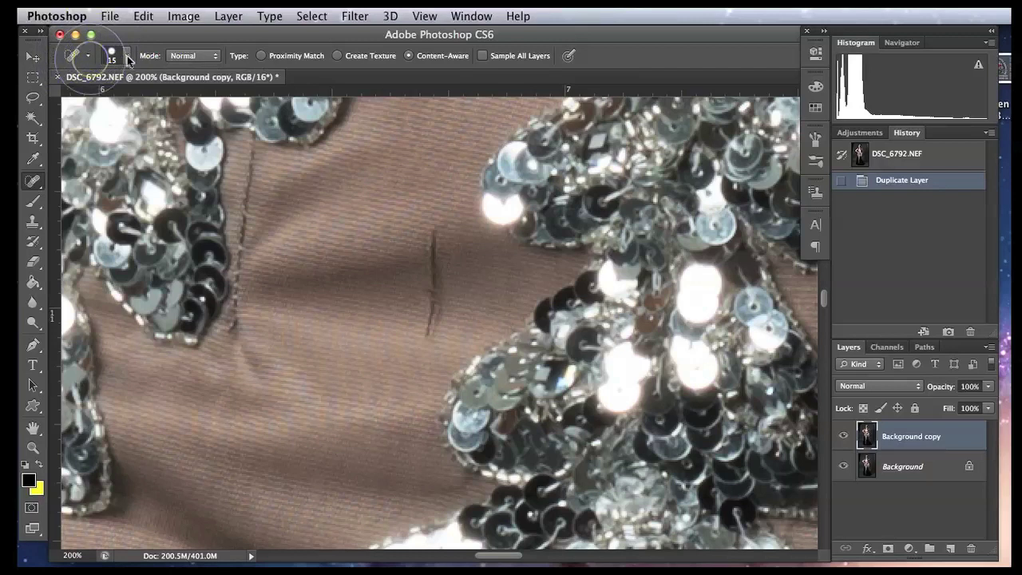
click(127, 56)
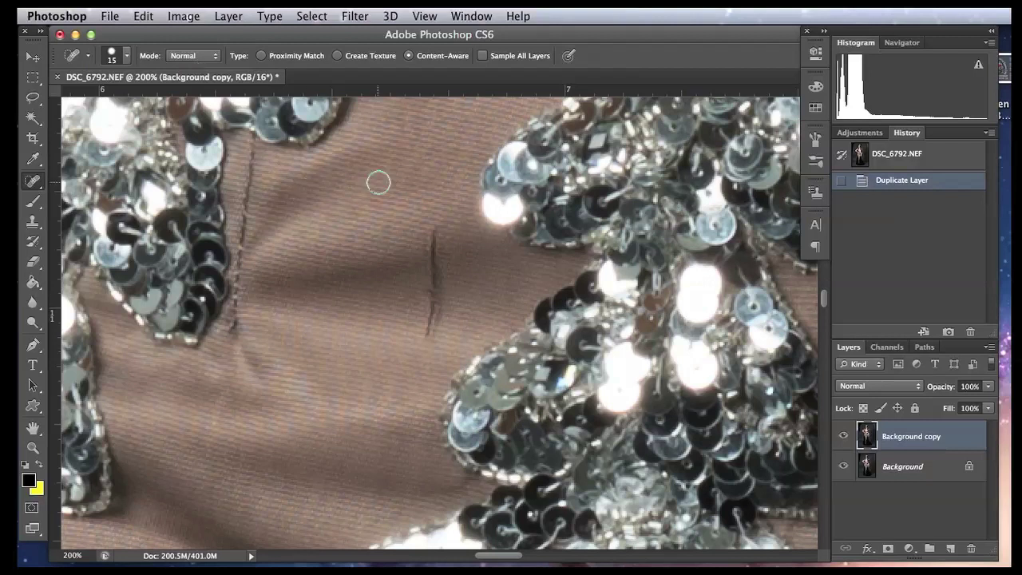
click(216, 58)
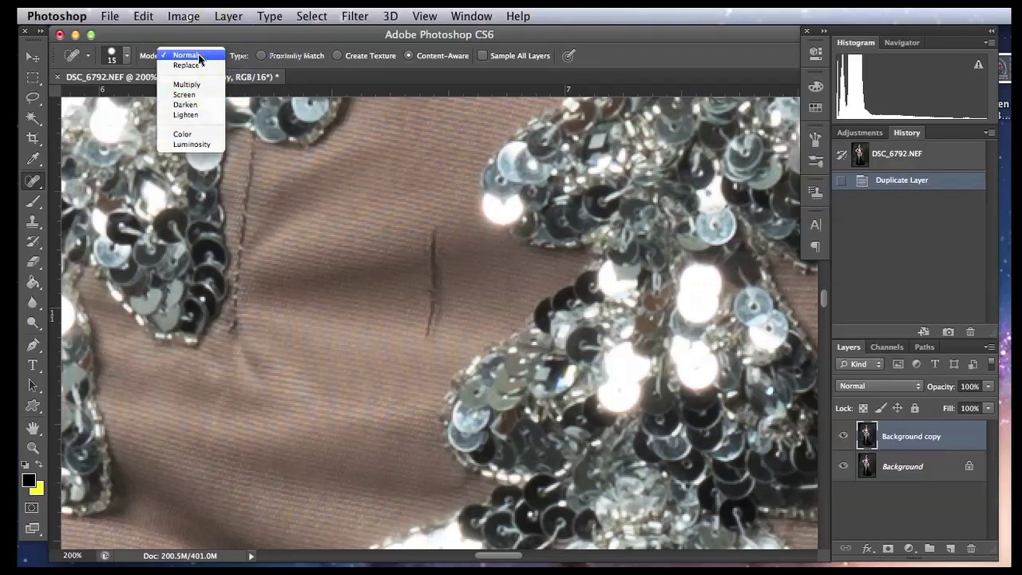
click(203, 56)
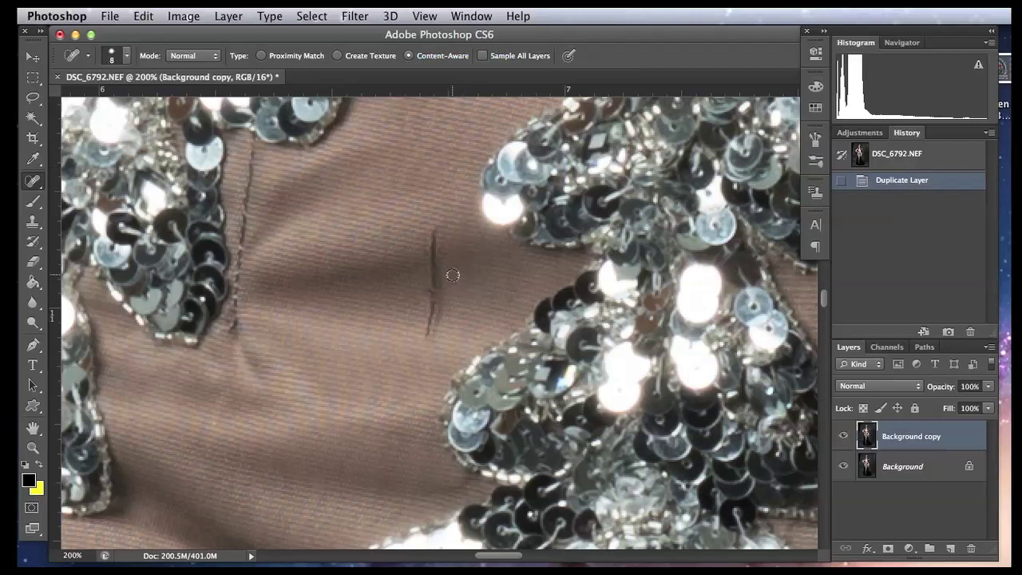
Resize the spot-healing brush to 20 px.
key(bracketright)
key(bracketright)
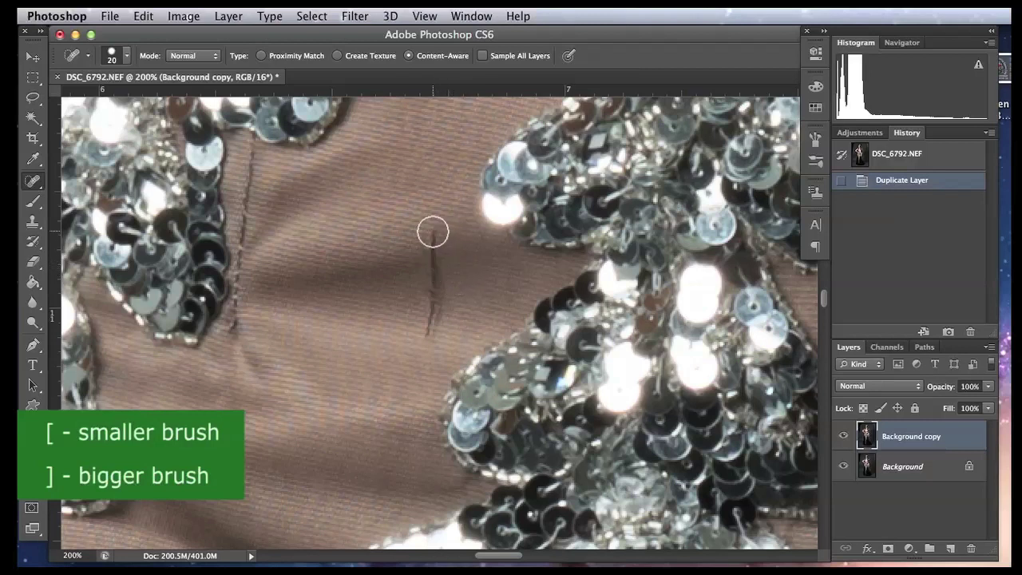
key(bracketright)
key(bracketright)
key(bracketright)
key(bracketright)
key(bracketright)
key(bracketright)
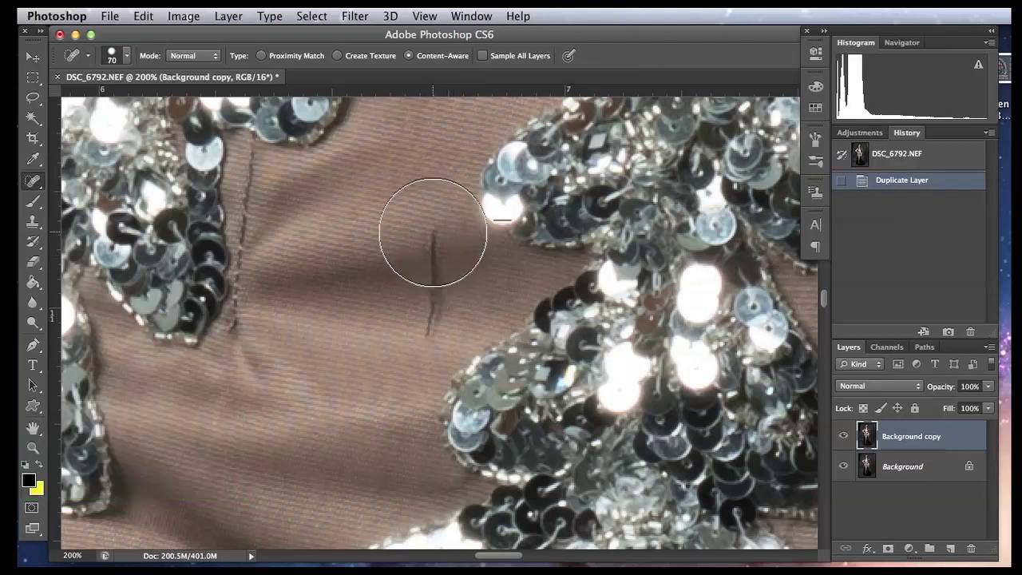
key(bracketleft)
key(bracketleft)
key(bracketleft)
key(bracketleft)
key(bracketleft)
key(bracketleft)
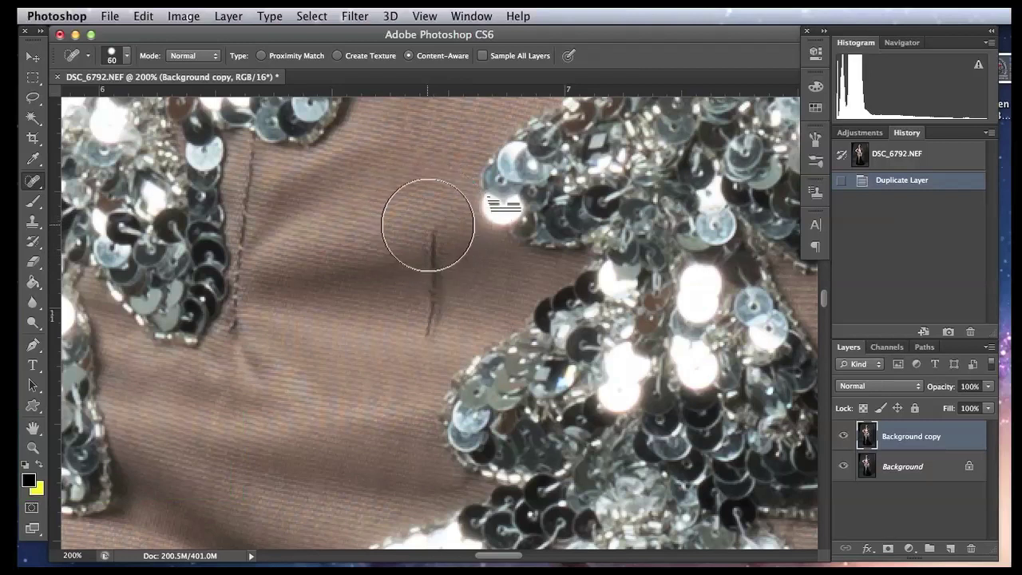
key(bracketleft)
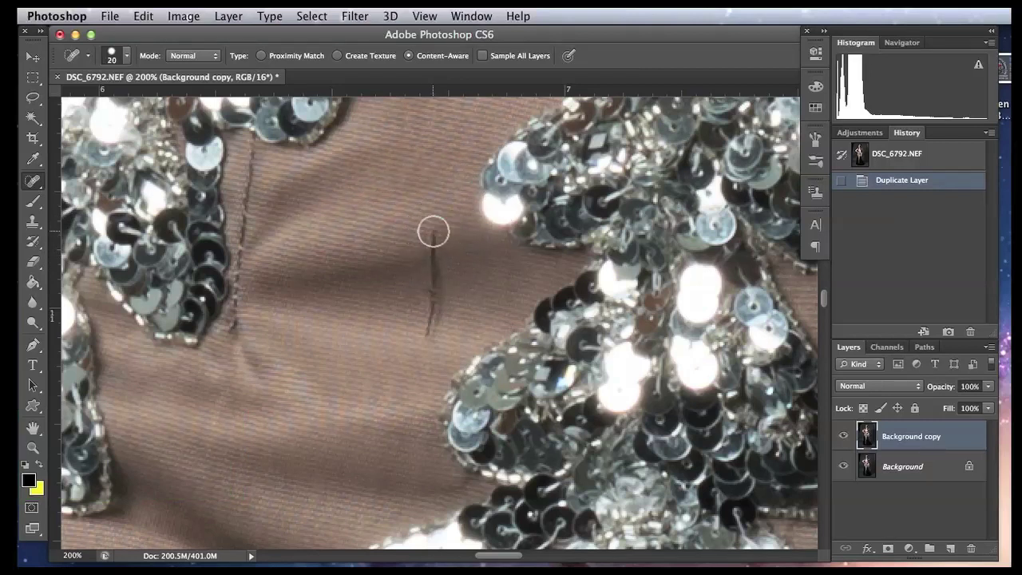
Paint a trial heal over the fabric scratch, then revert History to Duplicate Layer.
drag(434, 228, 425, 347)
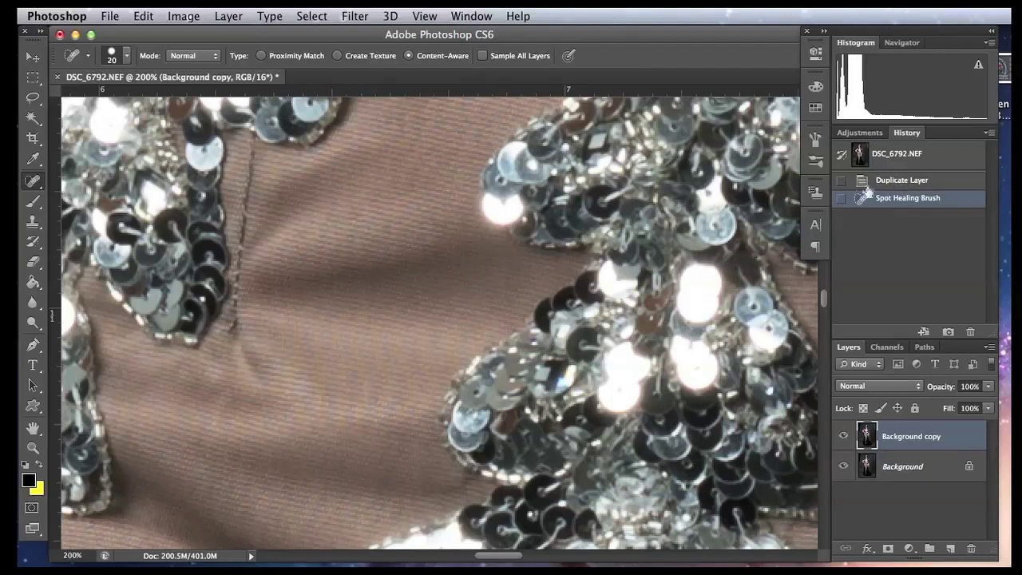
click(903, 182)
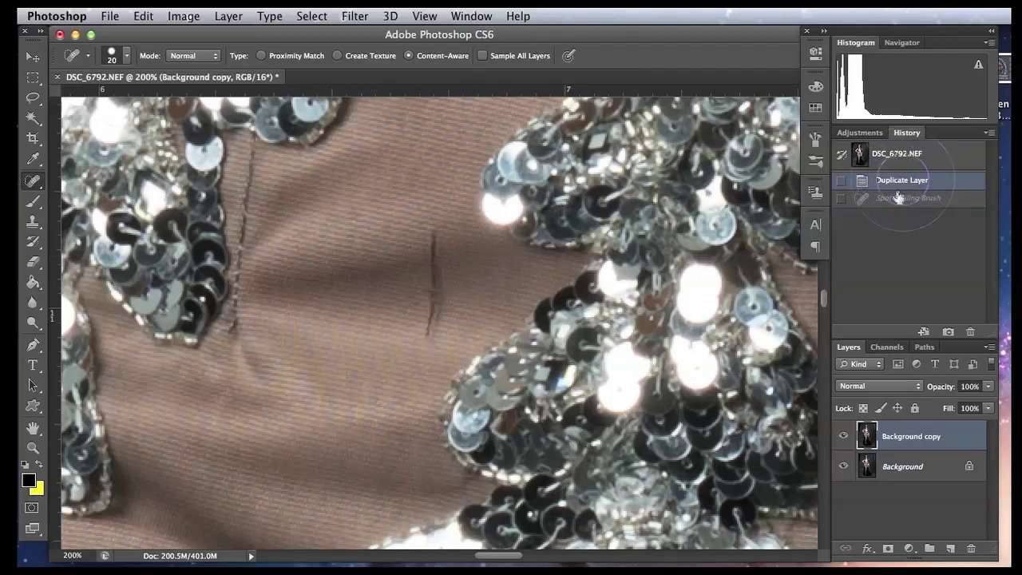
click(33, 181)
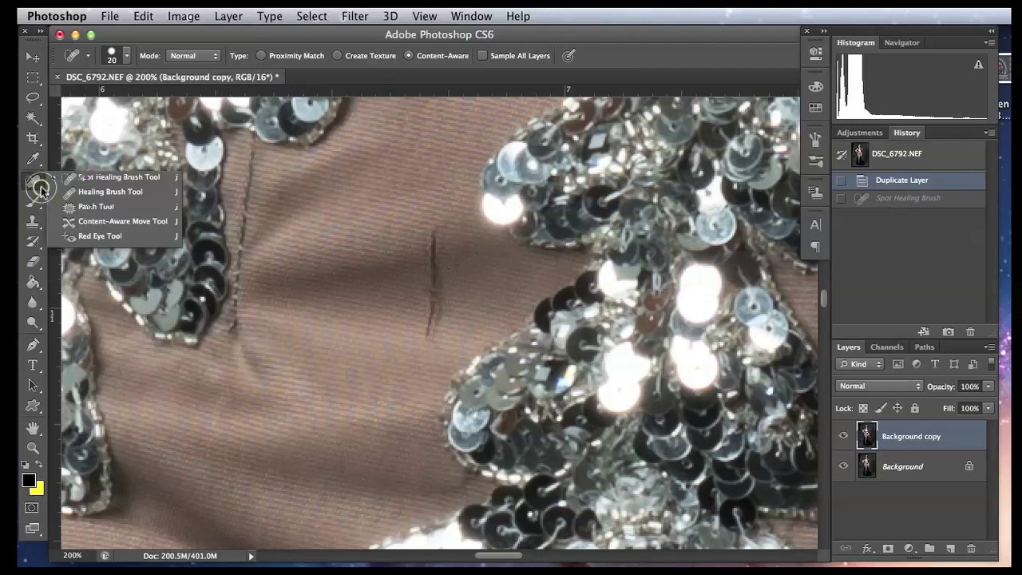
Switch to a smaller Healing Brush and sample clean fabric beside the scratch.
click(82, 200)
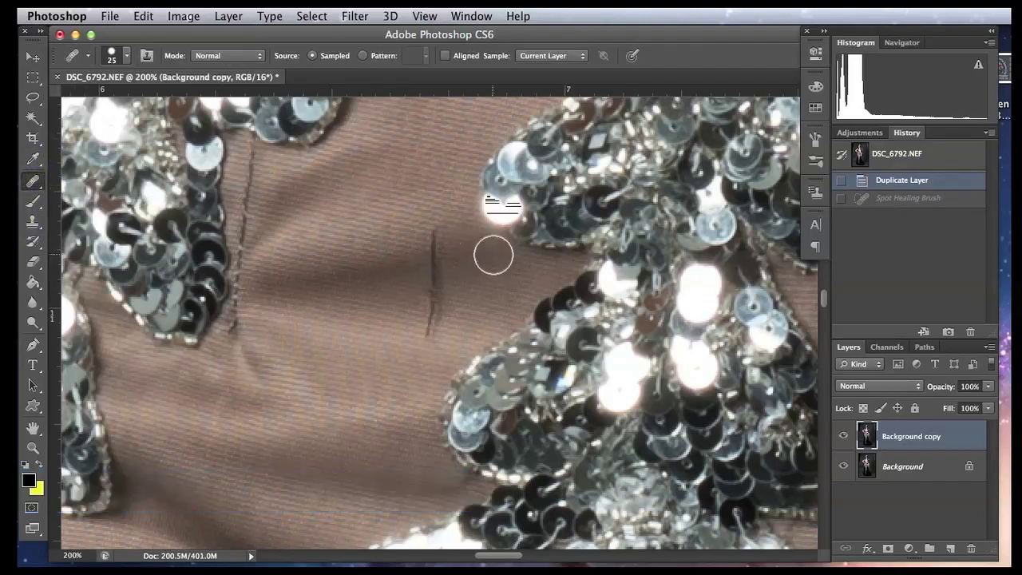
key(bracketleft)
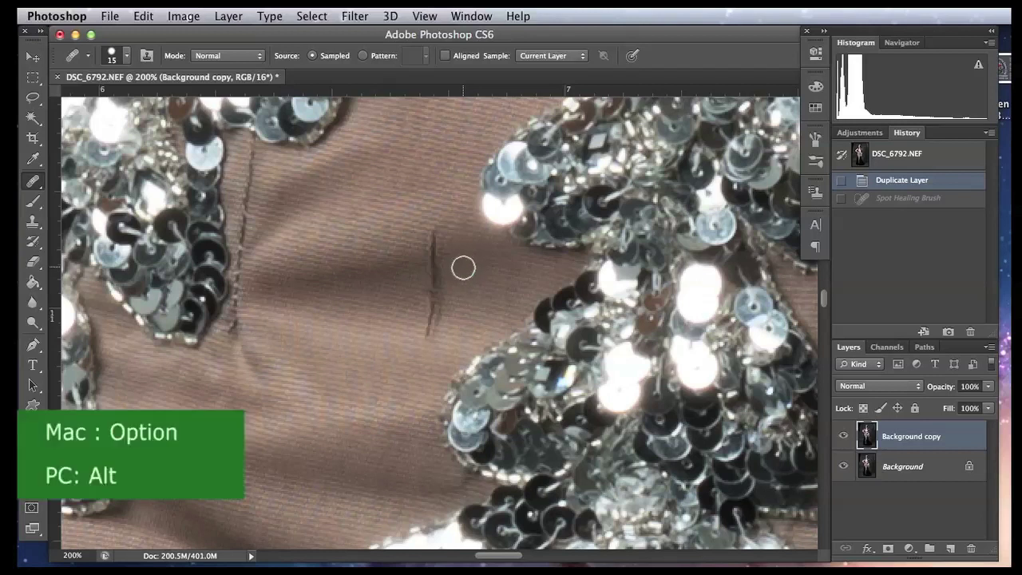
alt+click(464, 269)
alt+click(461, 269)
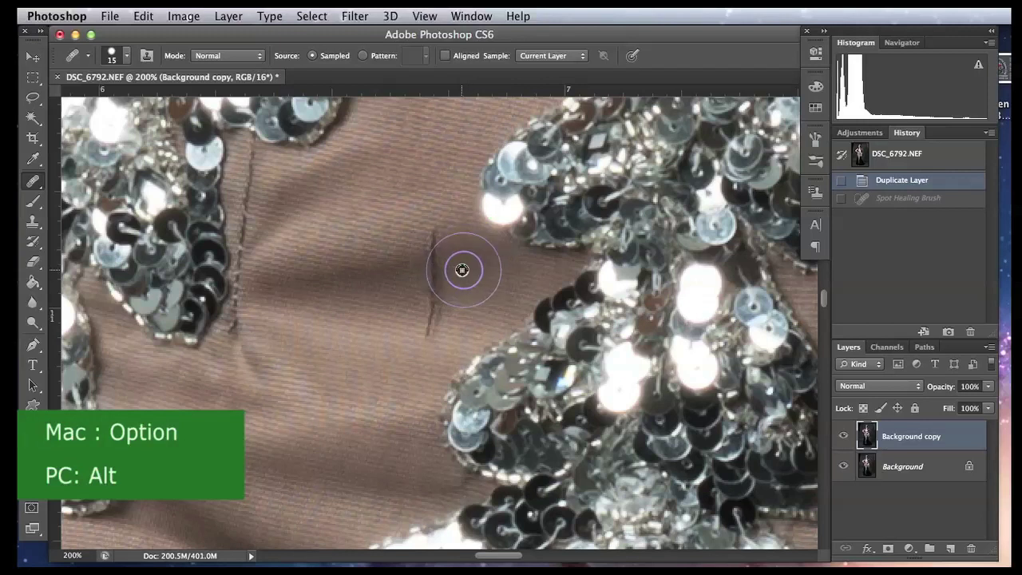
alt+click(461, 269)
click(434, 269)
Paint the sampled fabric in dabs along the scratch from top to bottom.
drag(434, 288, 435, 289)
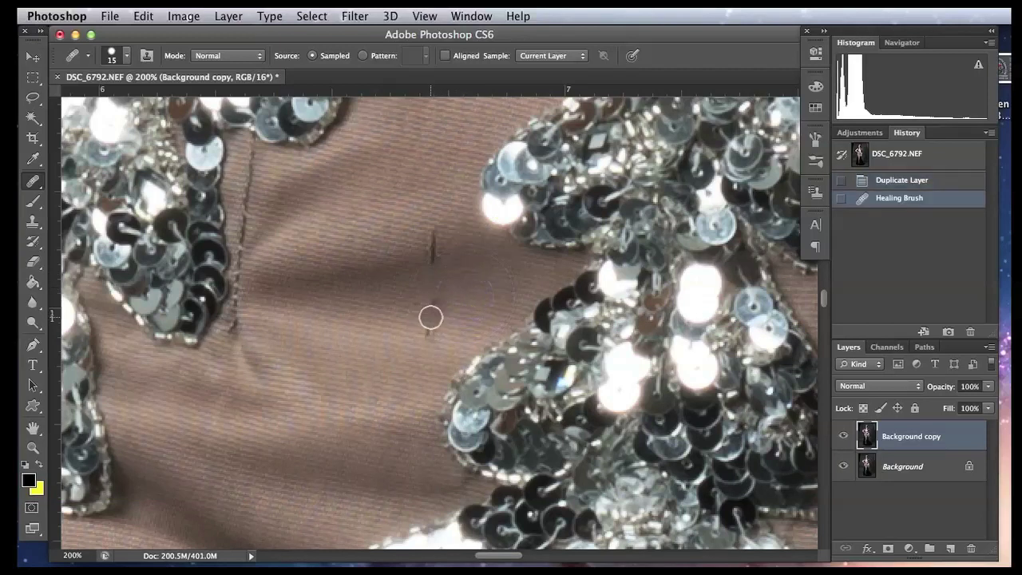
click(438, 301)
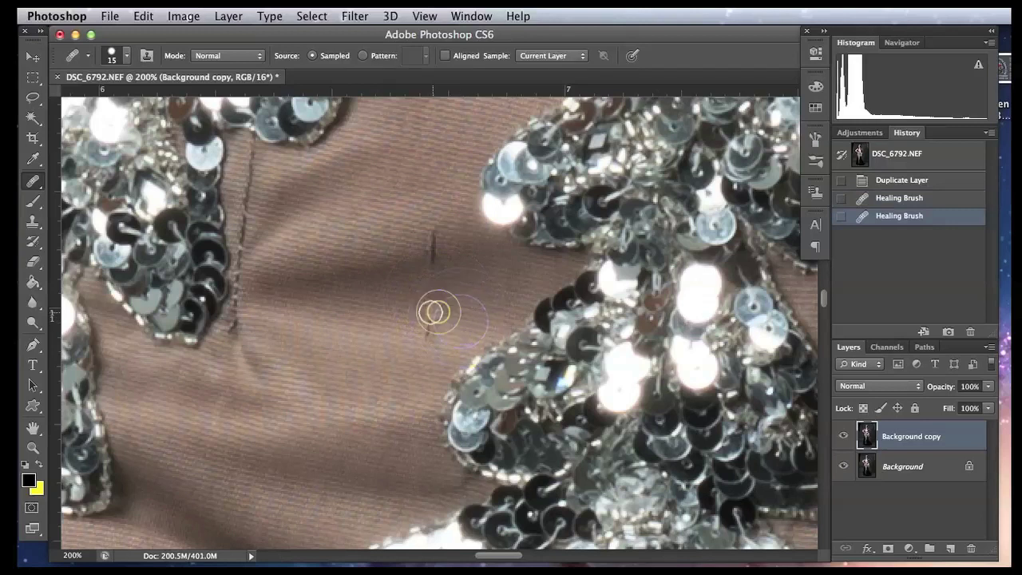
click(438, 309)
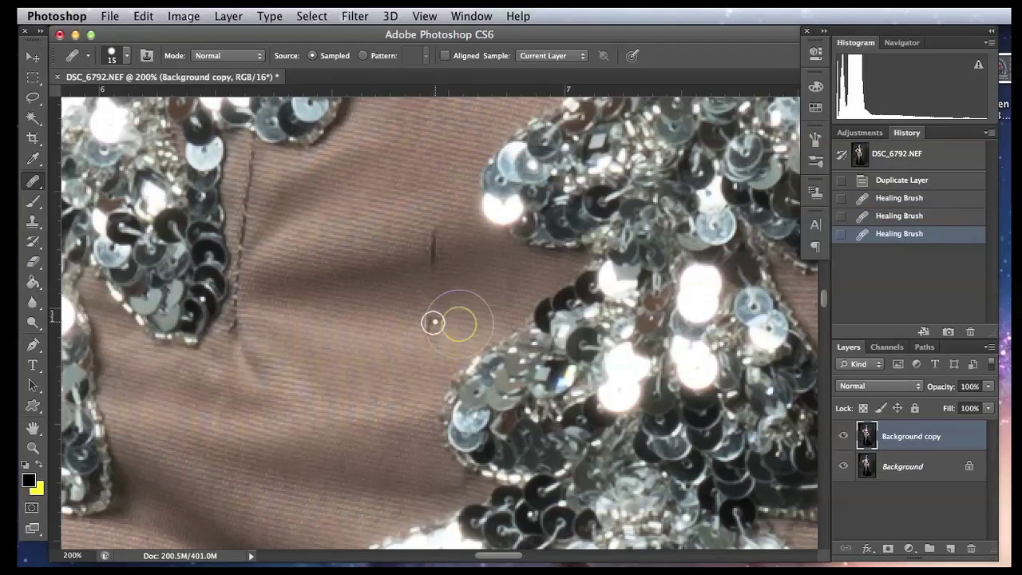
click(433, 327)
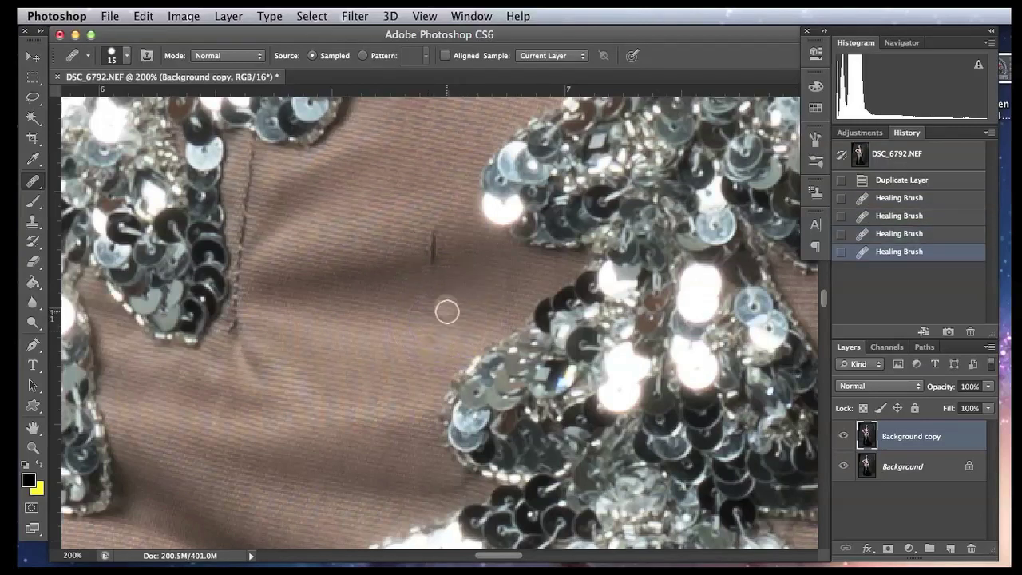
click(428, 310)
click(429, 338)
click(433, 255)
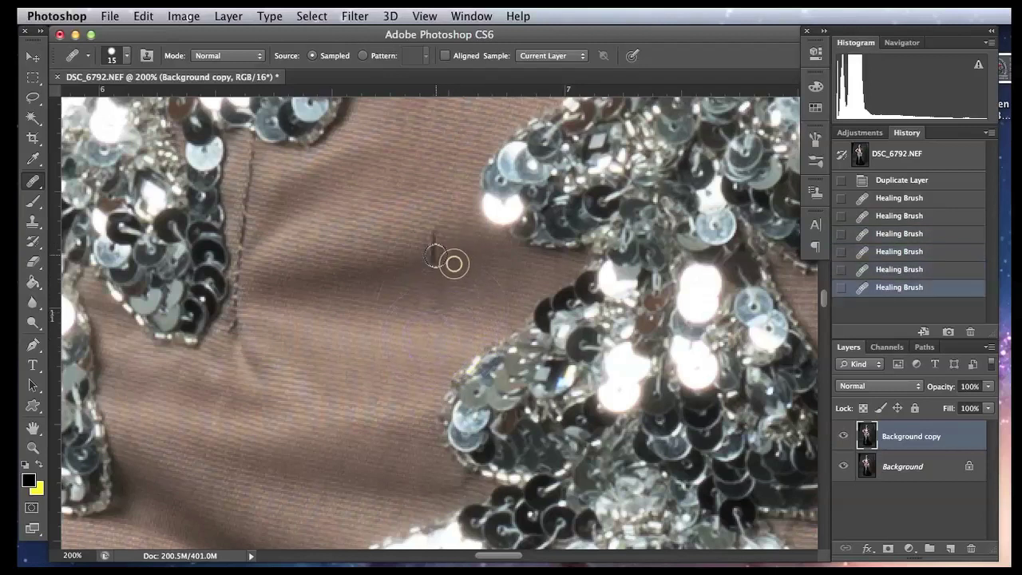
click(434, 248)
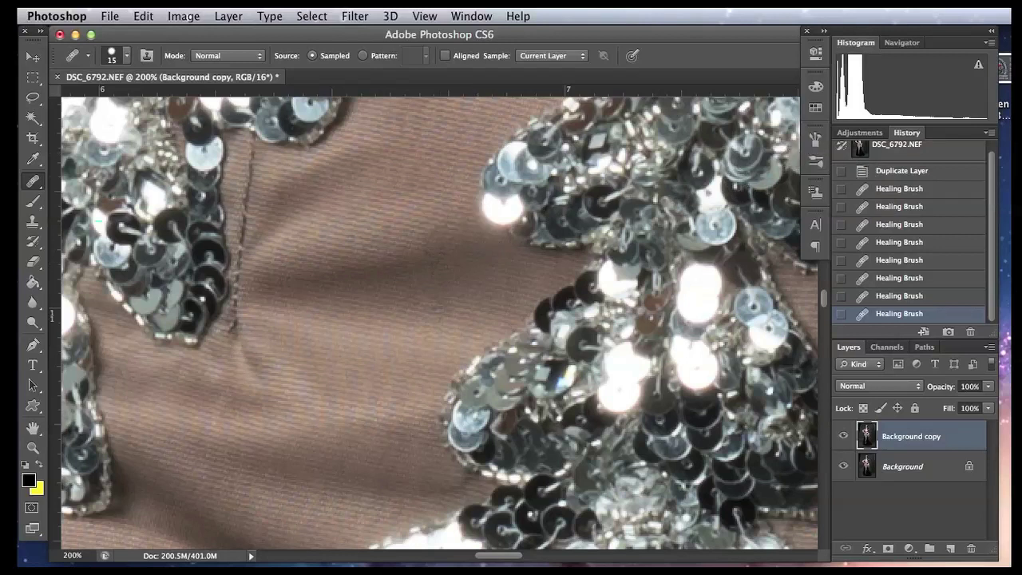
click(33, 182)
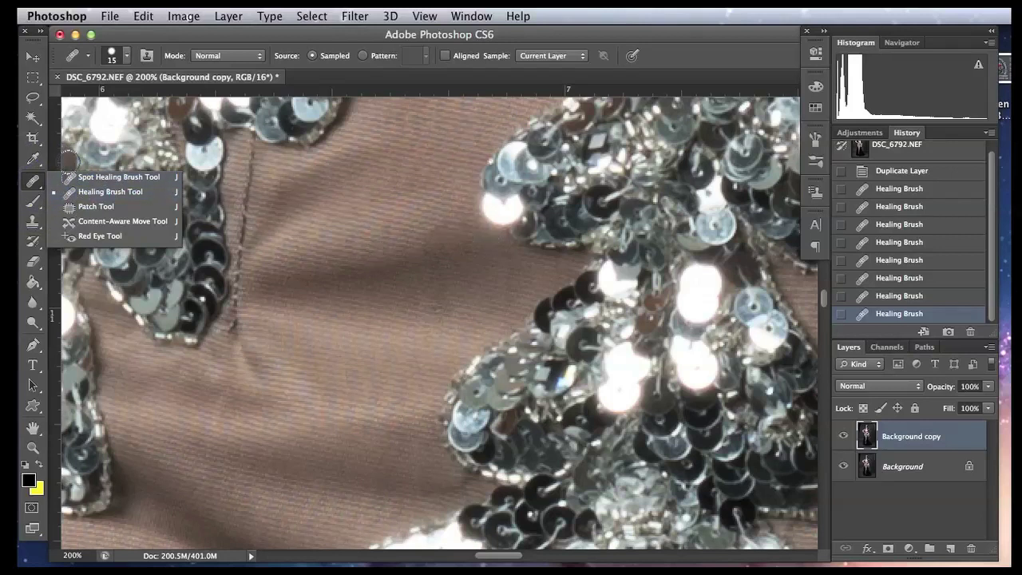
Switch to a 10 px Spot Healing Brush and heal the dark spot on her hand.
click(77, 182)
mouse_move(703, 212)
mouse_down()
mouse_move(568, 341)
mouse_move(372, 341)
mouse_move(353, 228)
mouse_move(298, 212)
mouse_move(487, 345)
mouse_move(525, 338)
mouse_up()
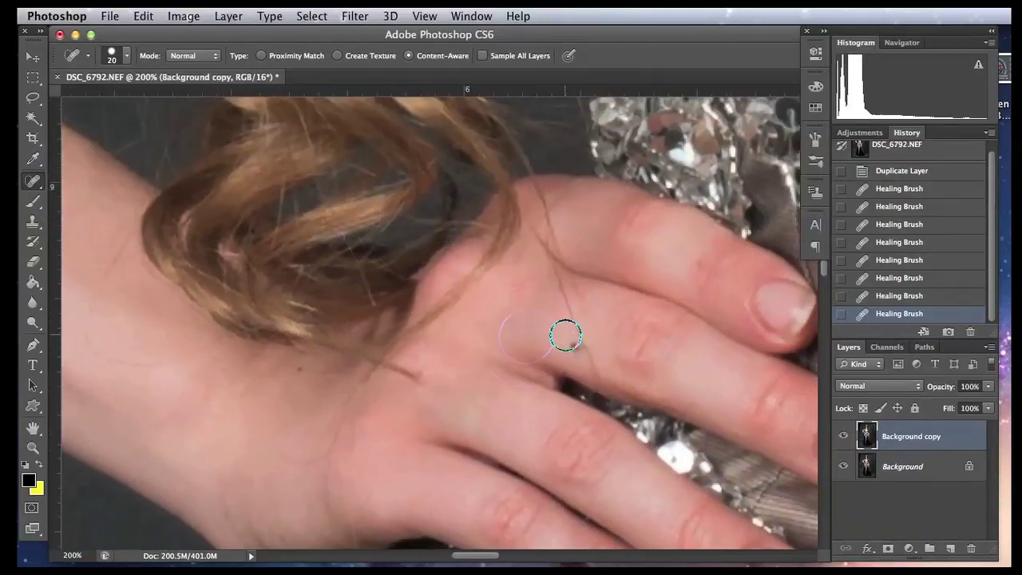
key(bracketleft)
drag(574, 342, 576, 352)
Heal the blemishes along her arm, including the mark near her hair.
scroll(156, 332, up, 3)
scroll(156, 332, left, 7)
click(281, 246)
click(215, 195)
mouse_move(401, 369)
mouse_down()
mouse_move(374, 427)
mouse_move(378, 473)
mouse_move(421, 482)
mouse_move(491, 464)
mouse_move(437, 495)
mouse_up()
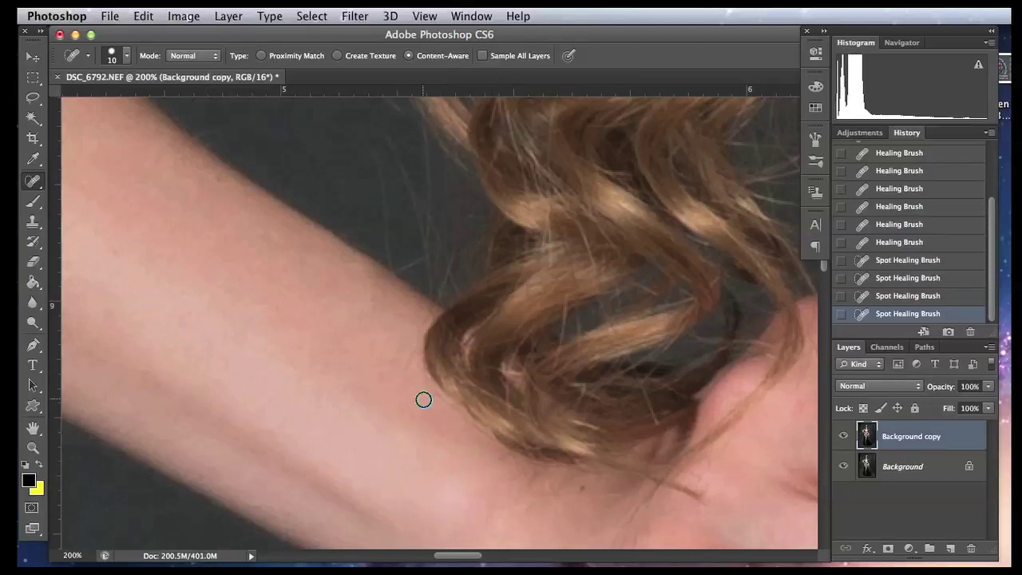
drag(730, 503, 583, 345)
Heal away the L and the final A on the sash with the Spot Healing Brush.
key(super+minus)
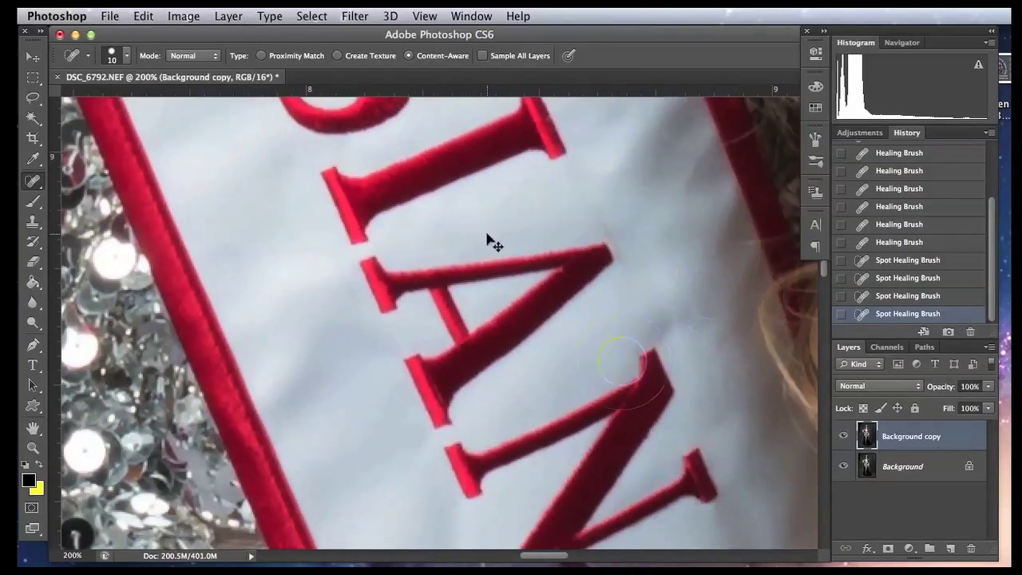
key(super+minus)
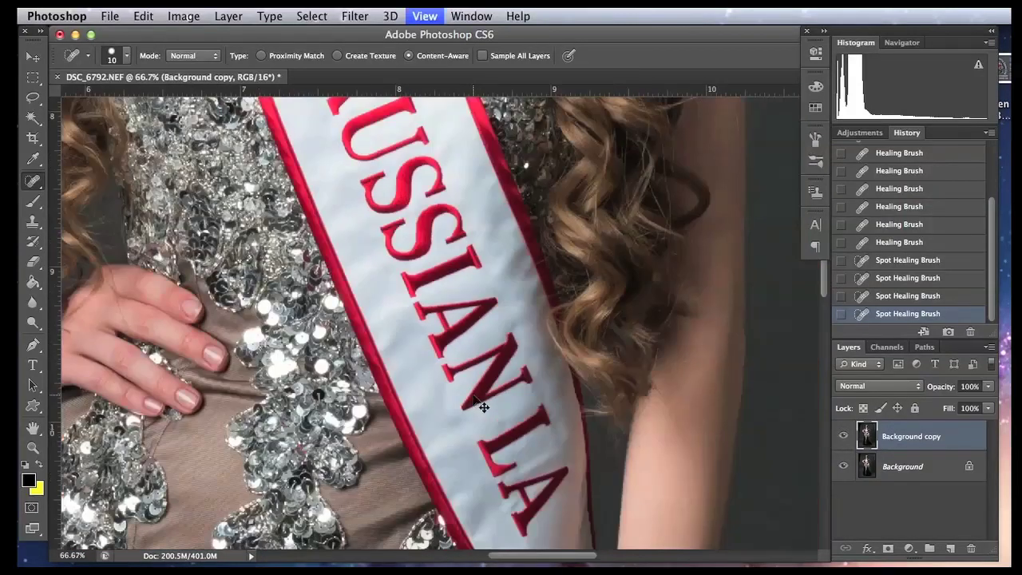
drag(473, 388, 469, 310)
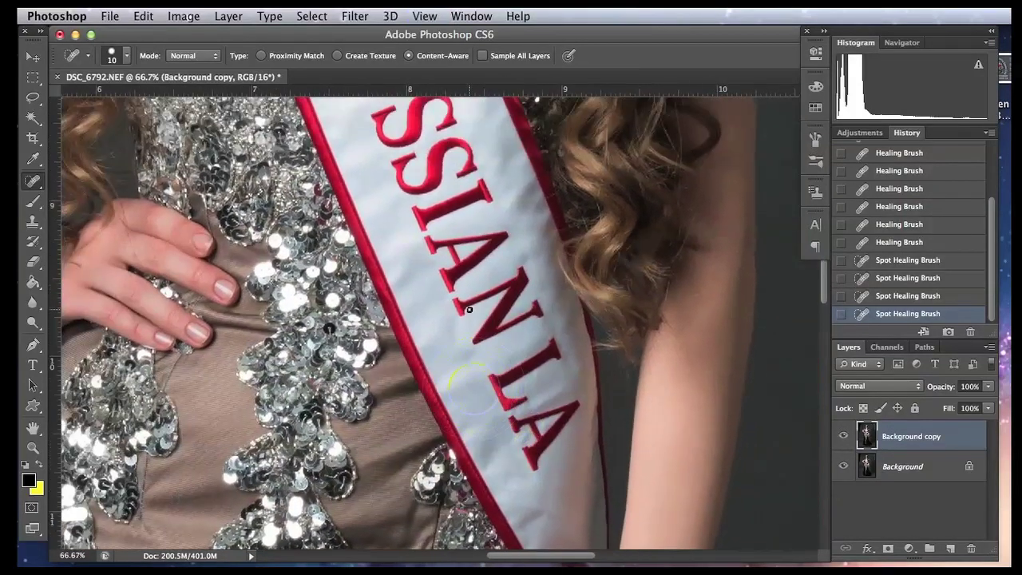
key(super+minus)
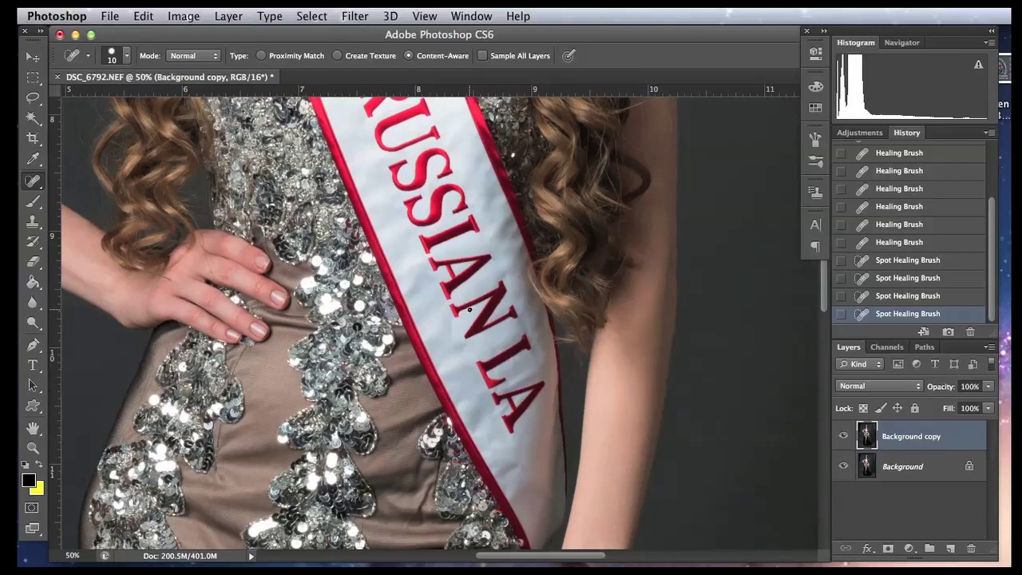
key(super+minus)
drag(383, 280, 416, 312)
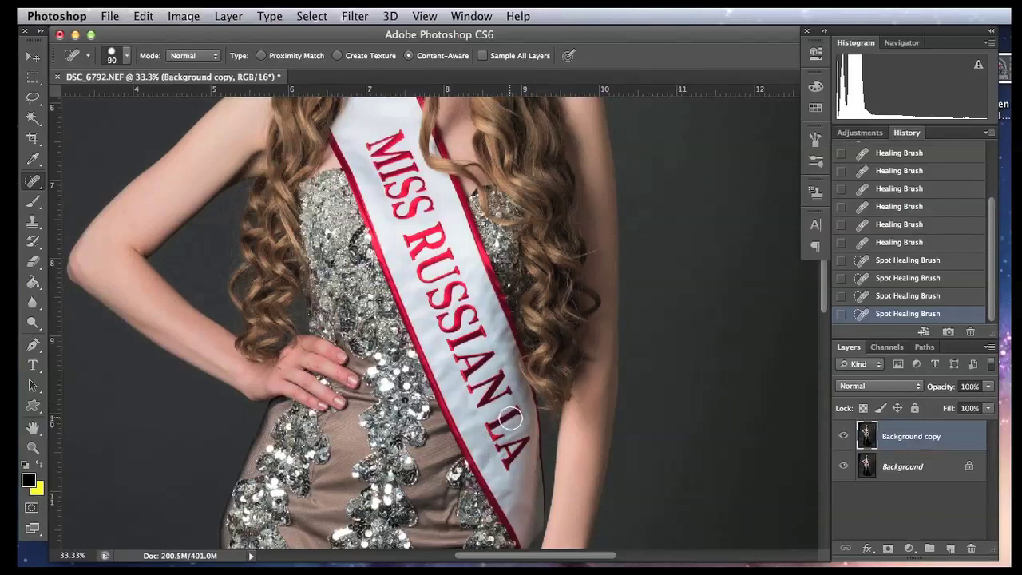
mouse_move(518, 412)
mouse_down()
mouse_move(490, 425)
mouse_move(498, 435)
mouse_up()
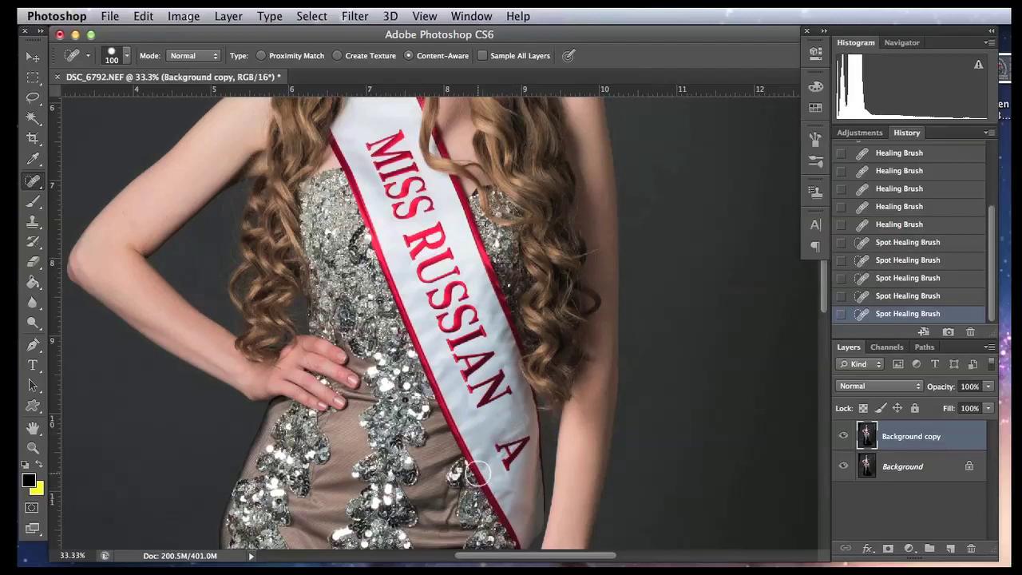
mouse_move(510, 466)
mouse_down()
mouse_move(527, 439)
mouse_move(501, 447)
mouse_up()
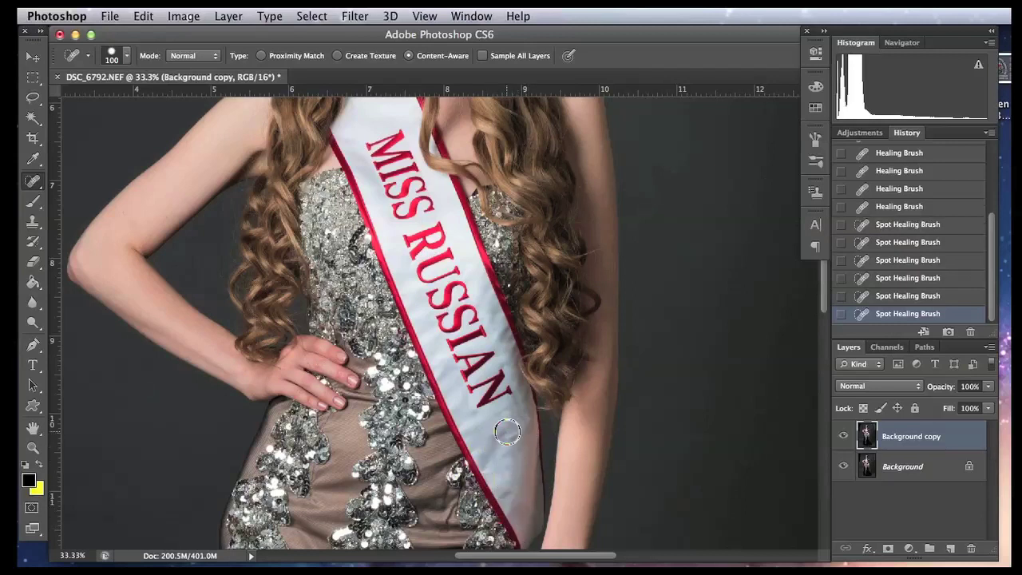
Heal out the trailing N and the small mark below the final A, then zoom in to check.
mouse_move(512, 384)
mouse_down()
mouse_move(487, 396)
mouse_move(500, 372)
mouse_move(471, 389)
mouse_up()
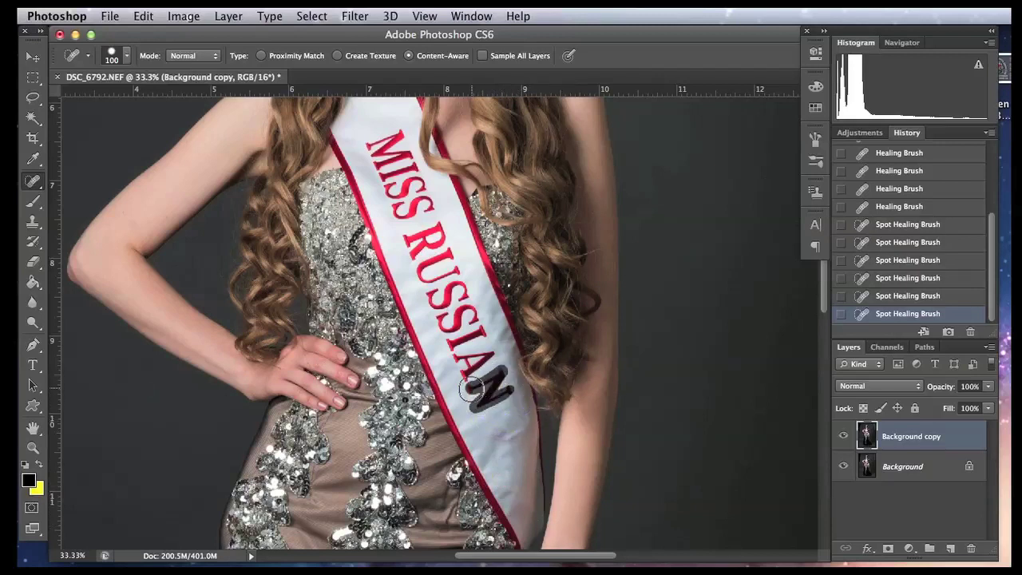
click(476, 381)
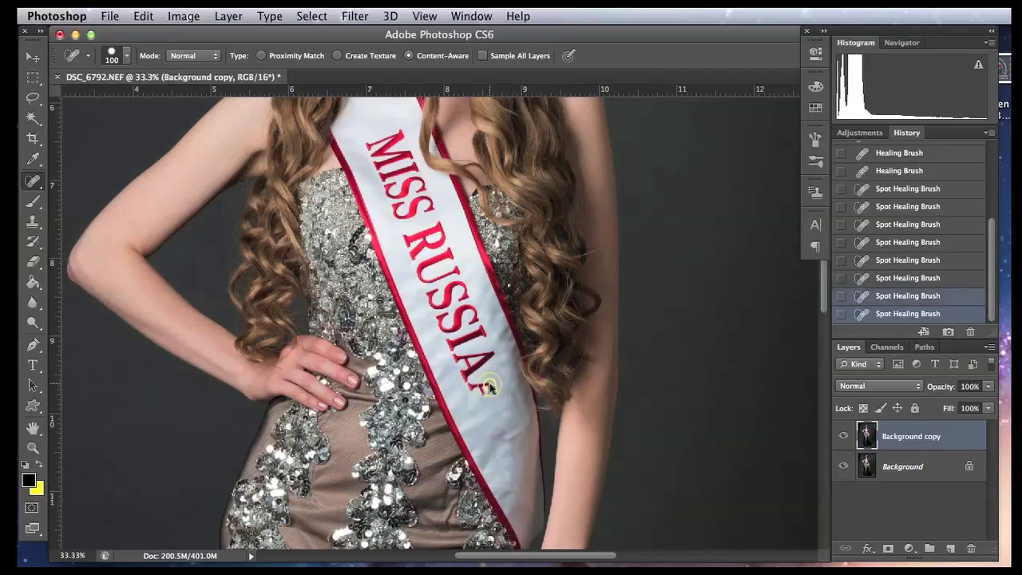
click(479, 391)
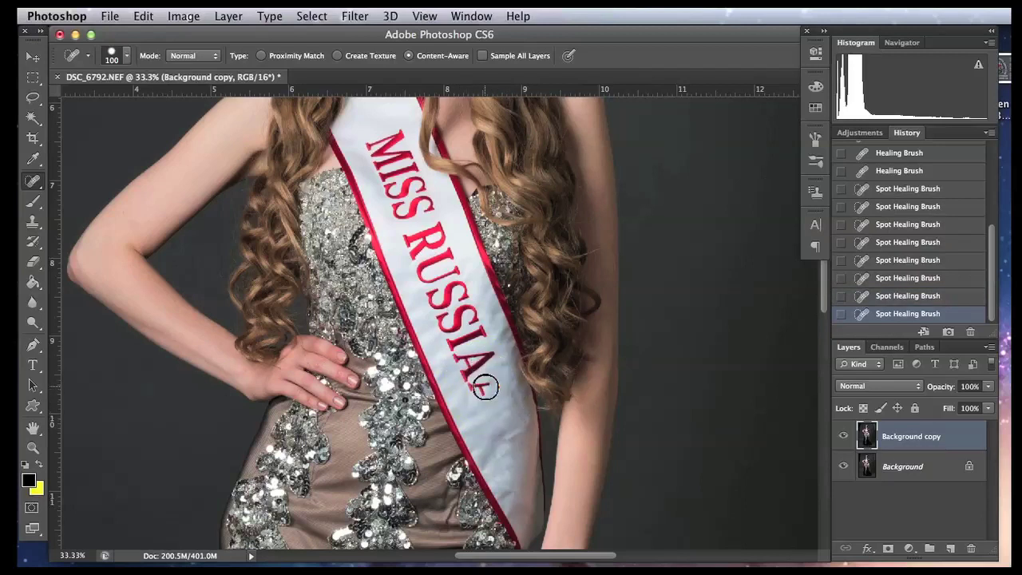
click(479, 389)
drag(476, 389, 471, 388)
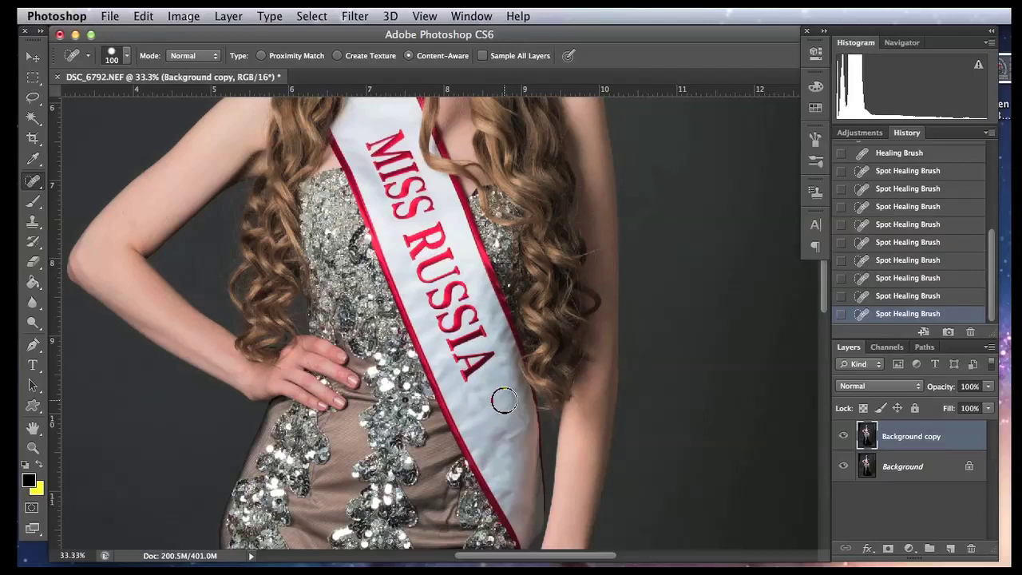
key(super+plus)
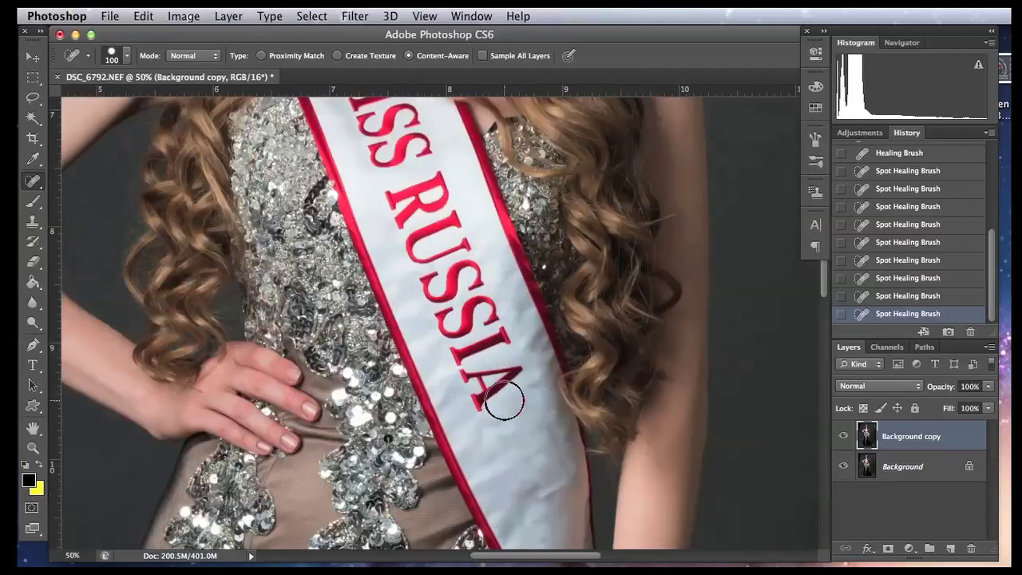
drag(441, 244, 499, 304)
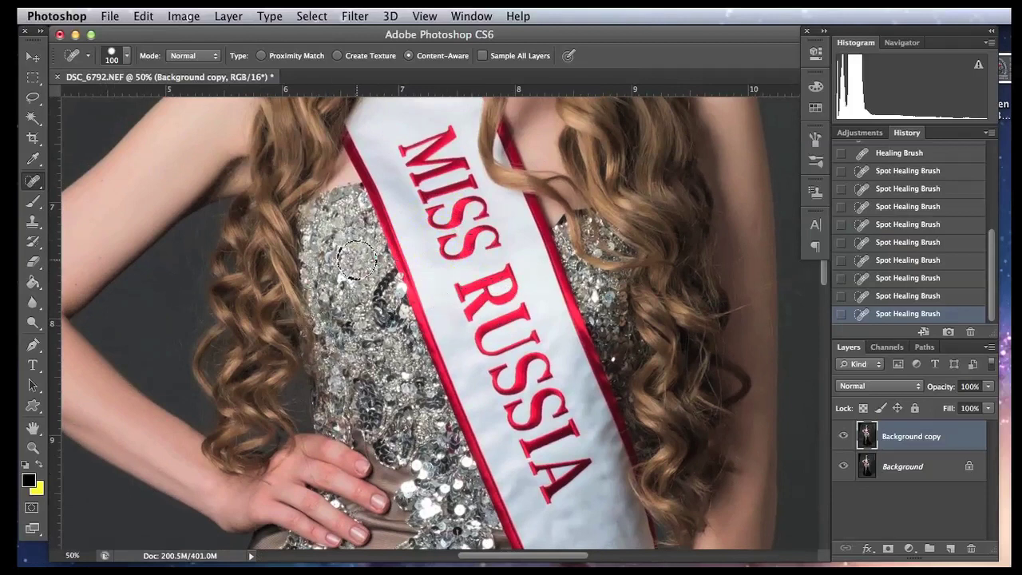
Switch from the Spot Healing Brush to the Patch Tool in the healing tools group.
click(36, 184)
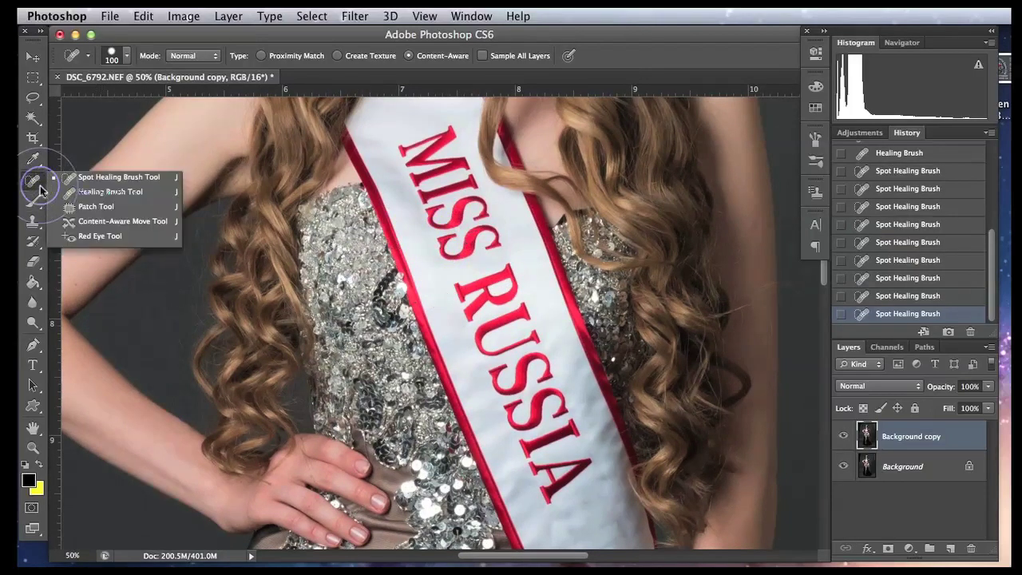
click(95, 207)
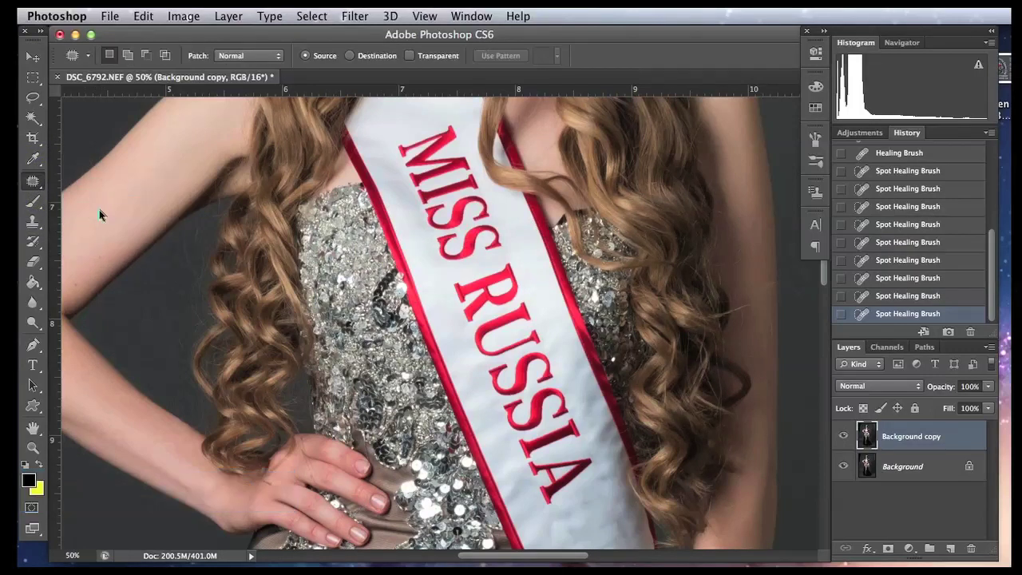
scroll(511, 383, down, 5)
scroll(511, 383, right, 5)
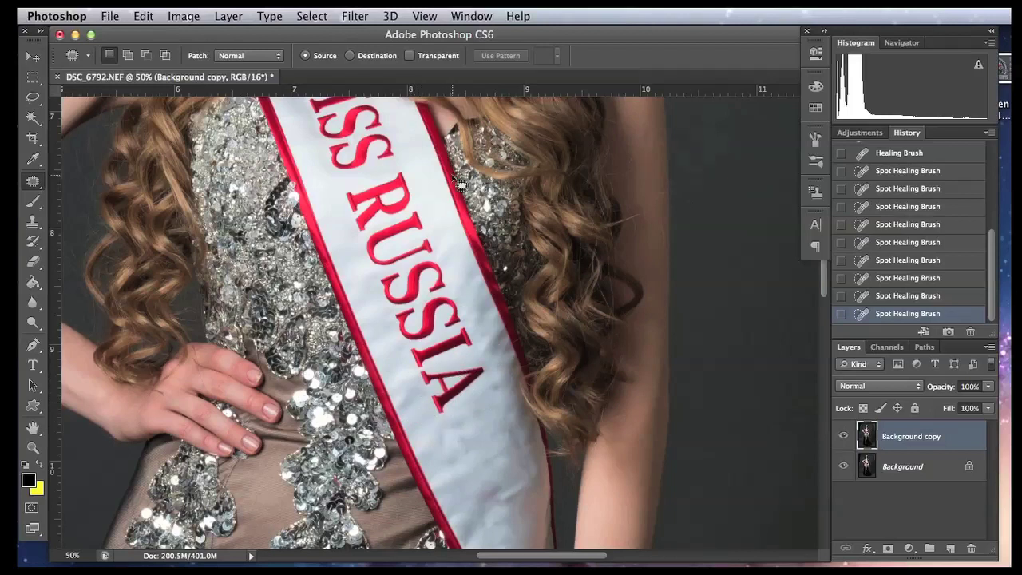
Patch out the I and A letters by dragging their outline onto clean sash fabric.
drag(375, 263, 365, 328)
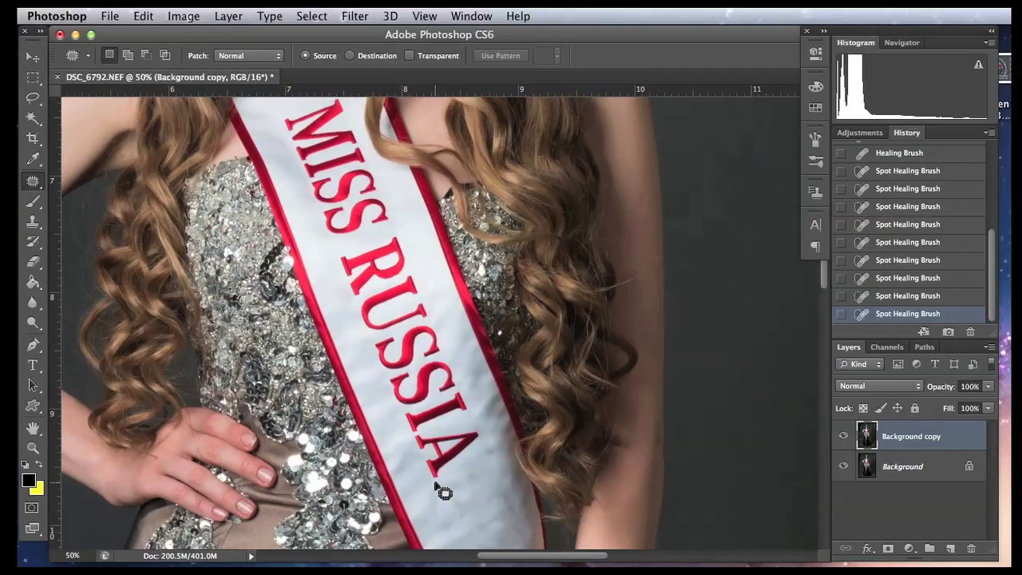
scroll(414, 399, down, 5)
scroll(414, 399, right, 3)
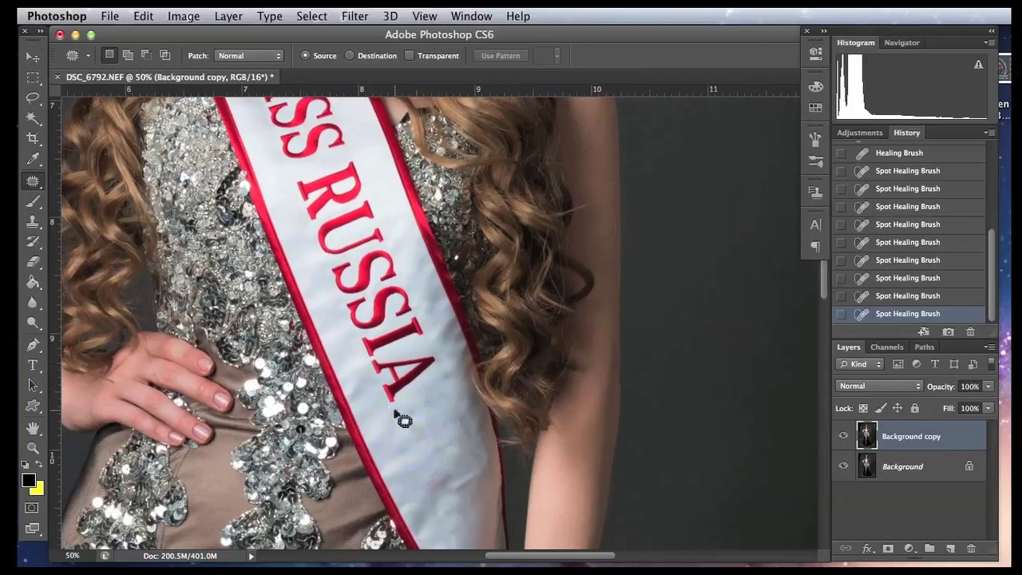
mouse_move(391, 408)
mouse_down()
mouse_move(444, 356)
mouse_move(429, 326)
mouse_up()
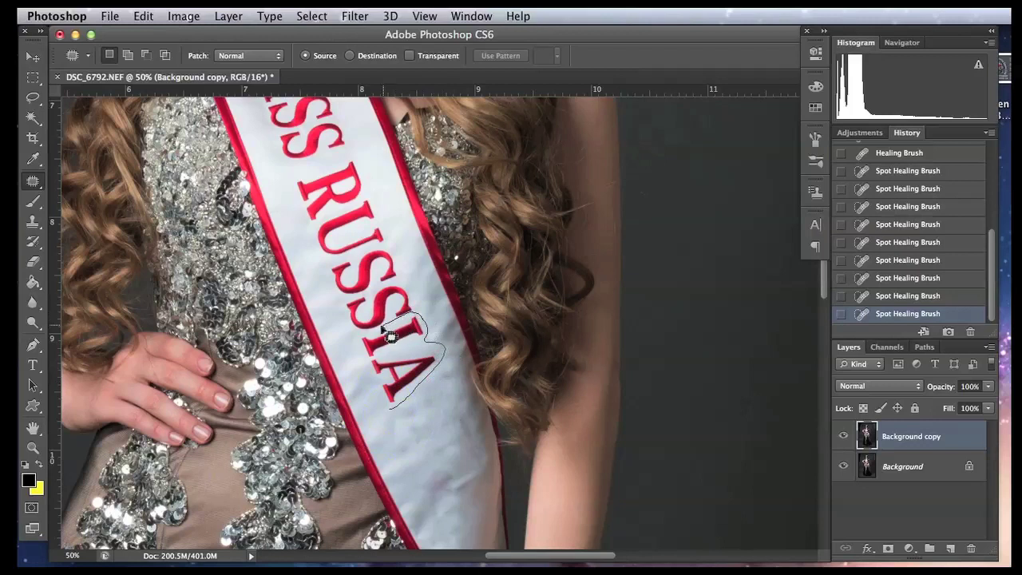
mouse_move(374, 343)
mouse_down()
mouse_move(361, 369)
mouse_move(398, 411)
mouse_up()
scroll(422, 415, down, 3)
scroll(422, 416, right, 3)
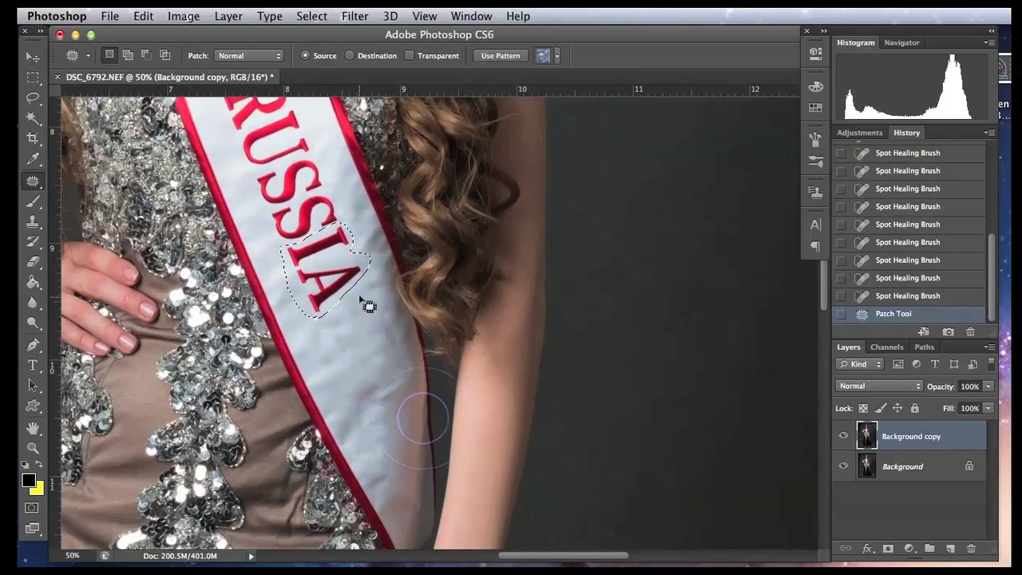
drag(322, 268, 350, 338)
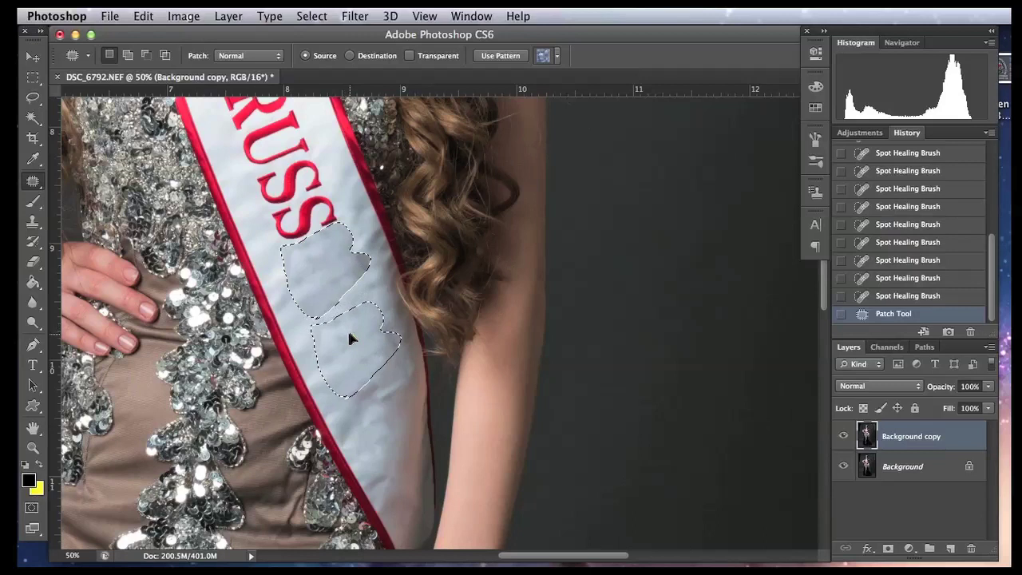
drag(350, 339, 347, 339)
click(359, 301)
Patch out the R and the extra S, clearing the selection after each patch.
mouse_move(332, 264)
mouse_down()
mouse_move(285, 263)
mouse_move(353, 313)
mouse_move(343, 290)
mouse_move(354, 296)
mouse_move(416, 425)
mouse_move(415, 416)
mouse_up()
click(357, 315)
click(356, 296)
mouse_move(408, 373)
mouse_down()
mouse_move(394, 353)
mouse_move(373, 349)
mouse_move(355, 407)
mouse_move(403, 395)
mouse_move(386, 432)
mouse_move(400, 430)
mouse_up()
key(ctrl+d)
mouse_move(320, 276)
mouse_down()
mouse_move(351, 271)
mouse_move(359, 238)
mouse_move(339, 226)
mouse_move(294, 238)
mouse_move(289, 275)
mouse_move(312, 286)
mouse_move(345, 385)
mouse_move(382, 428)
mouse_up()
key(ctrl+d)
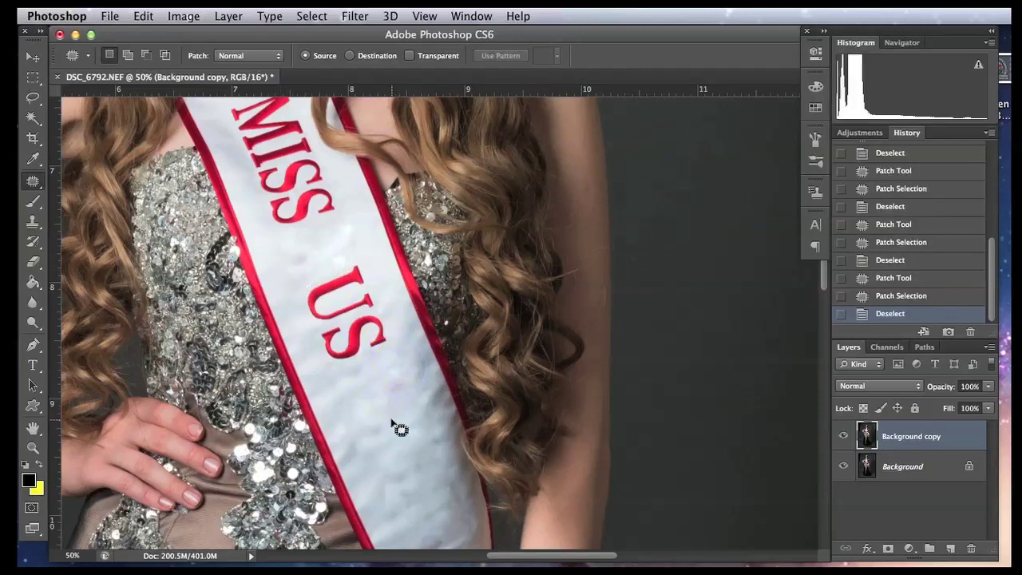
Patch away the leftover small spots around MISS US, deselecting after each.
key(super+minus)
key(super+plus)
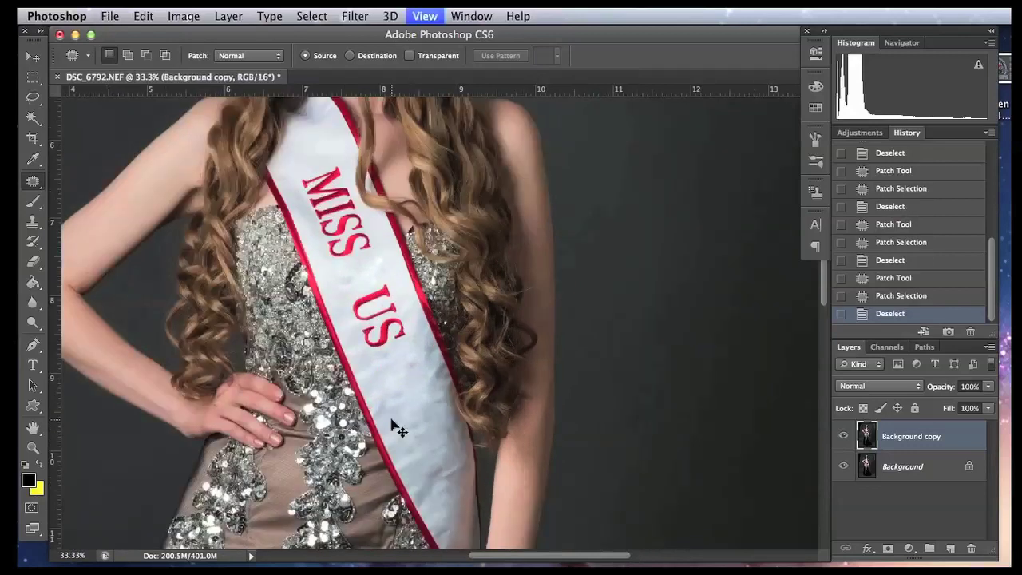
drag(376, 269, 376, 251)
key(ctrl+d)
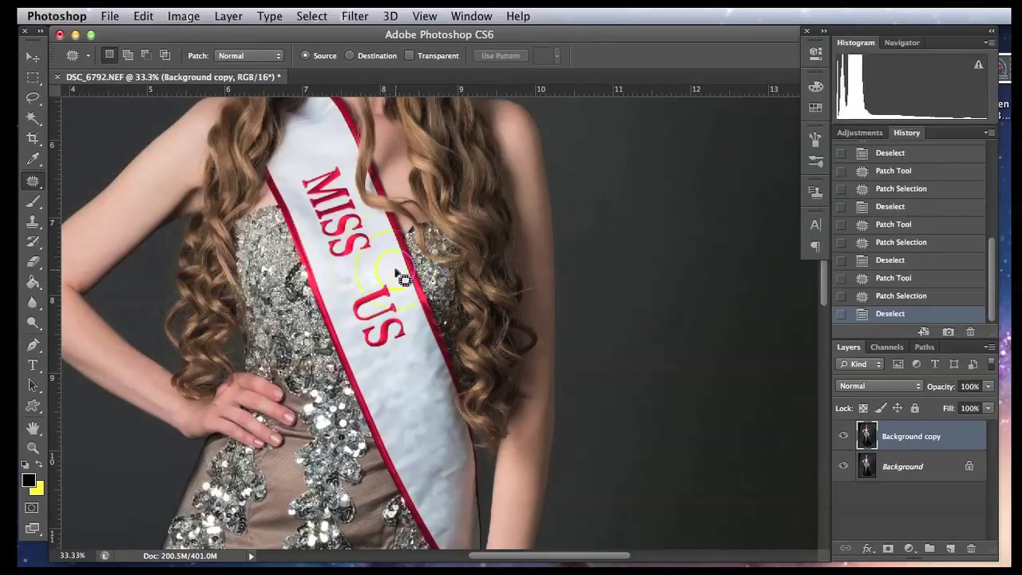
key(super+plus)
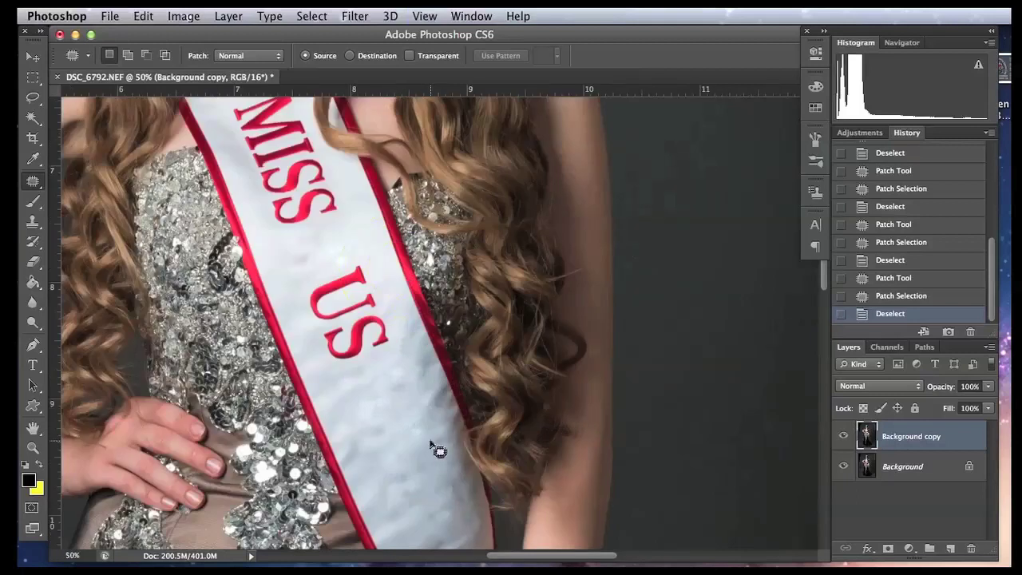
mouse_move(399, 496)
mouse_down()
mouse_move(399, 486)
mouse_move(383, 490)
mouse_move(418, 457)
mouse_up()
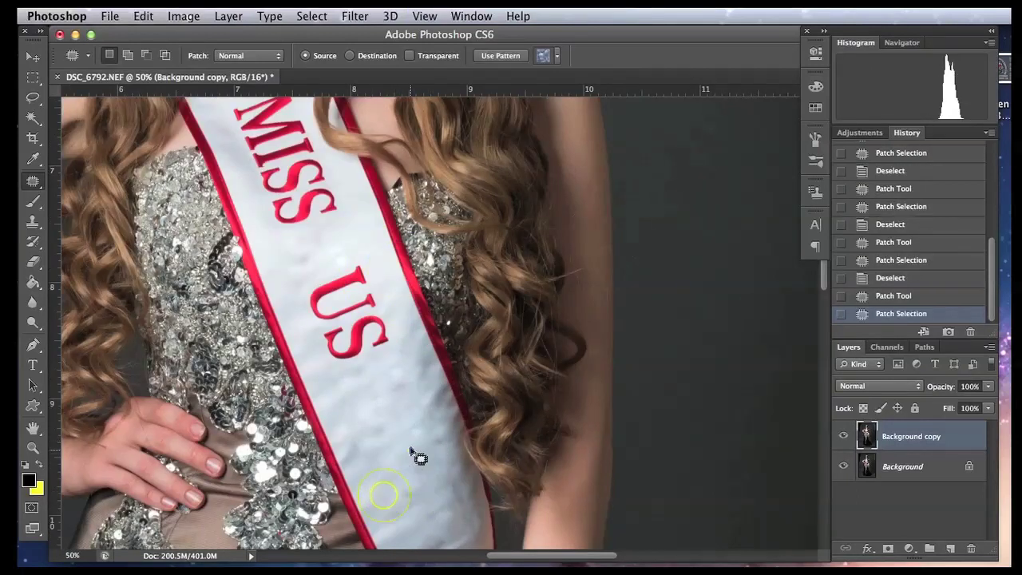
key(ctrl+d)
mouse_move(327, 254)
mouse_down()
mouse_move(308, 271)
mouse_move(271, 252)
mouse_move(316, 259)
mouse_move(340, 250)
mouse_move(279, 259)
mouse_move(331, 272)
mouse_move(330, 235)
mouse_move(312, 251)
mouse_move(357, 251)
mouse_up()
key(ctrl+d)
key(ctrl+d)
key(ctrl+d)
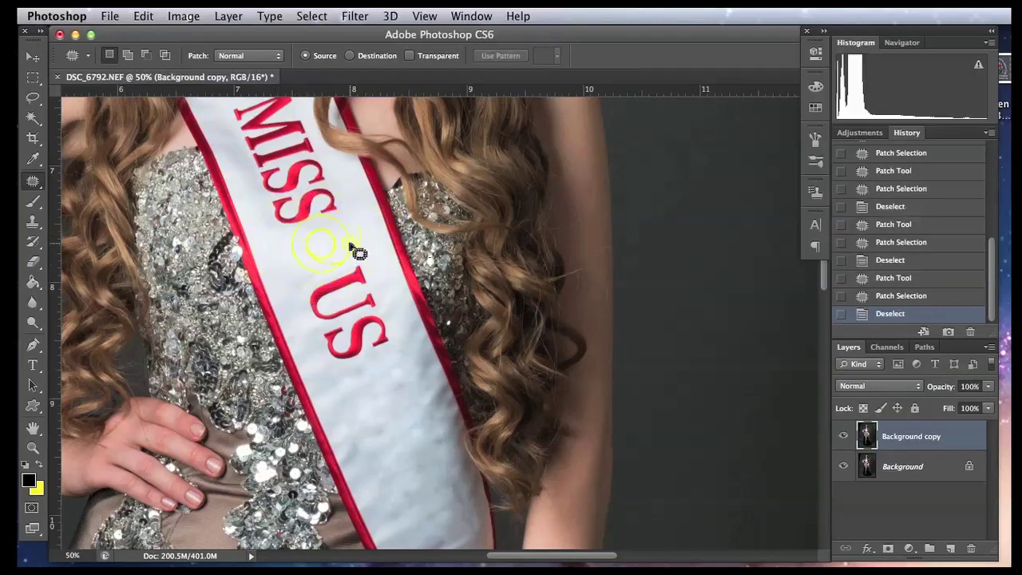
mouse_move(405, 405)
mouse_down()
mouse_move(417, 372)
mouse_move(399, 354)
mouse_move(383, 376)
mouse_move(417, 398)
mouse_move(410, 343)
mouse_move(401, 388)
mouse_up()
key(ctrl+d)
key(ctrl+d)
mouse_move(316, 275)
mouse_down()
mouse_move(285, 269)
mouse_move(298, 274)
mouse_move(304, 239)
mouse_move(307, 268)
mouse_move(358, 250)
mouse_up()
key(ctrl+d)
Zoom out to review the clean MISS US sash against the whole photo.
key(super+minus)
key(super+minus)
key(super+equal)
key(super+equal)
scroll(447, 447, down, 5)
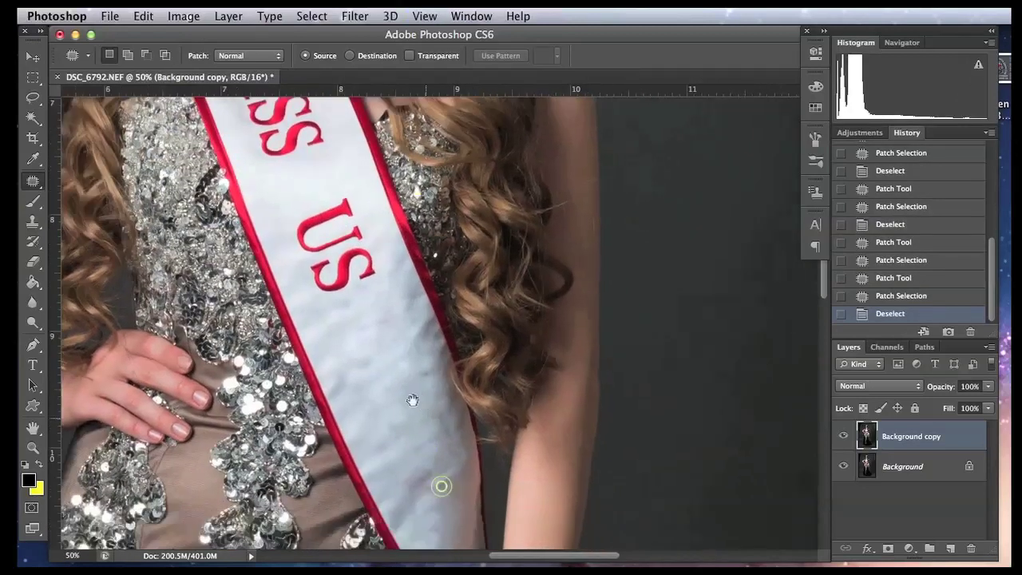
key(super+minus)
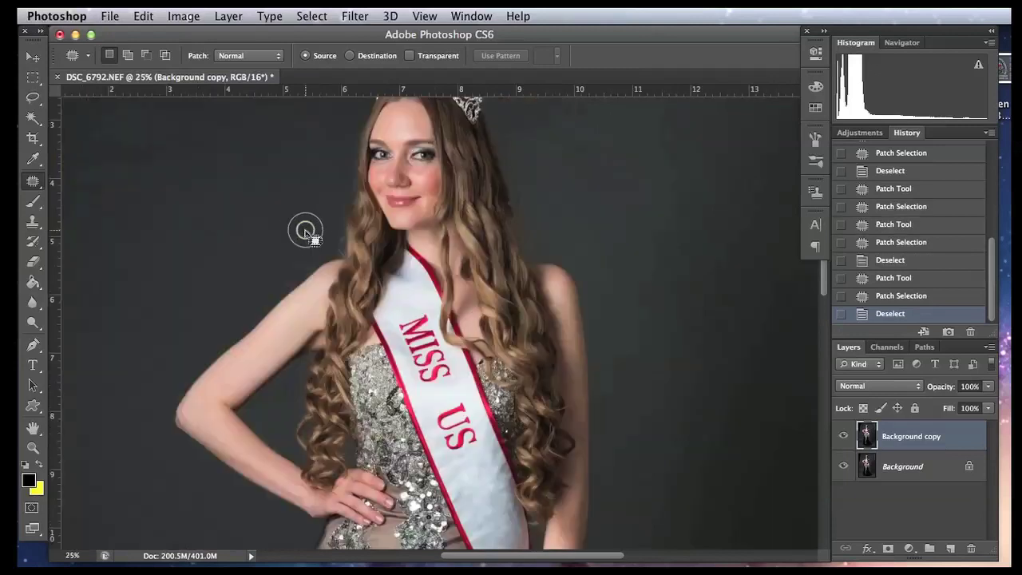
key(super+minus)
key(super+minus)
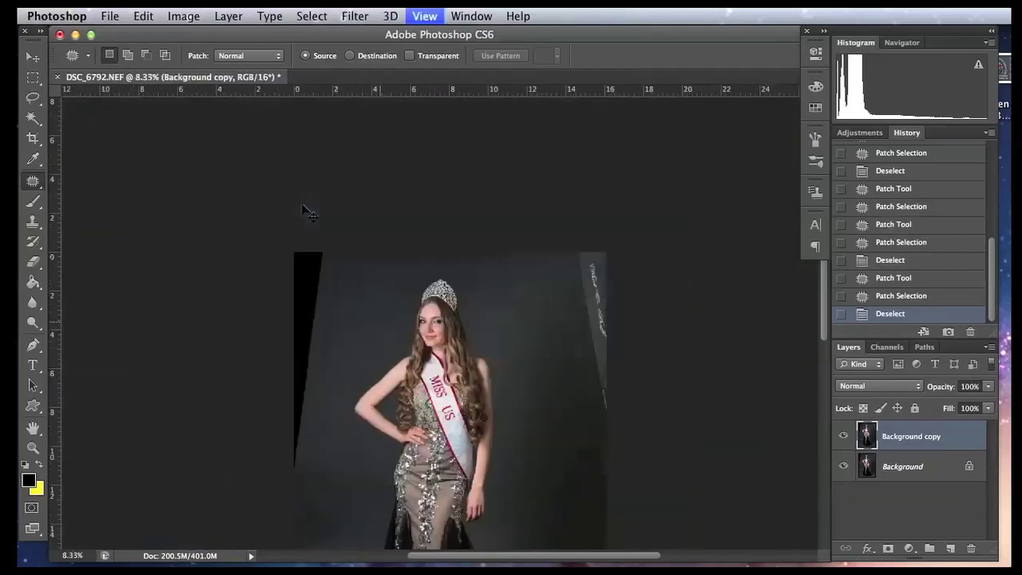
drag(474, 422, 480, 304)
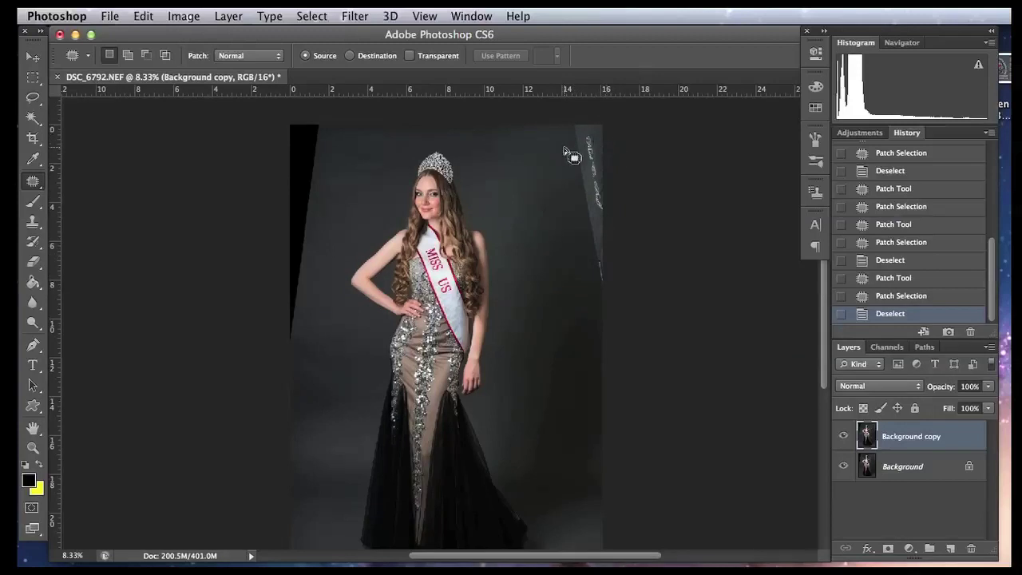
mouse_move(610, 133)
mouse_down()
mouse_move(581, 130)
mouse_move(575, 172)
mouse_move(578, 240)
mouse_move(604, 289)
mouse_up()
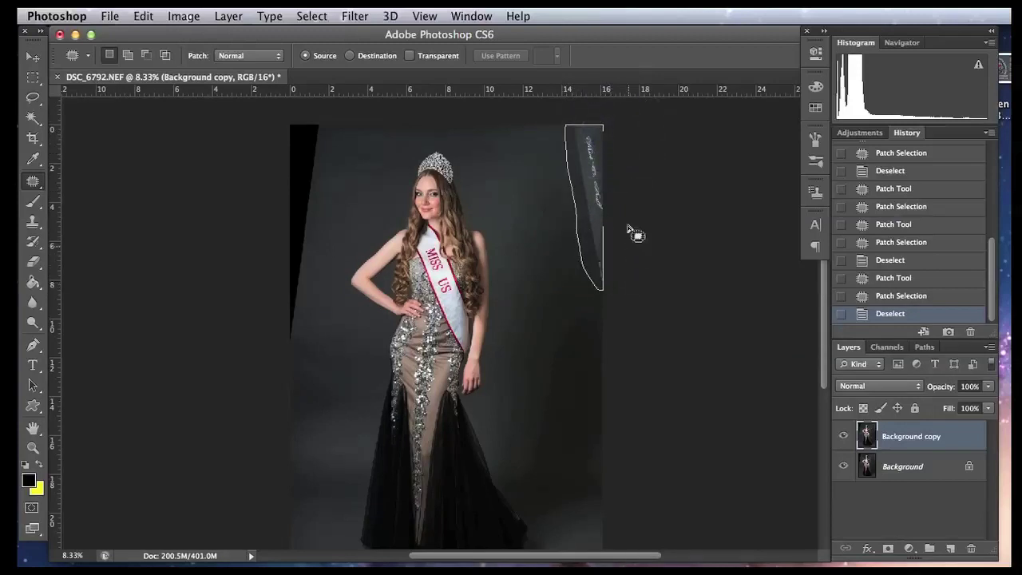
drag(599, 136, 598, 138)
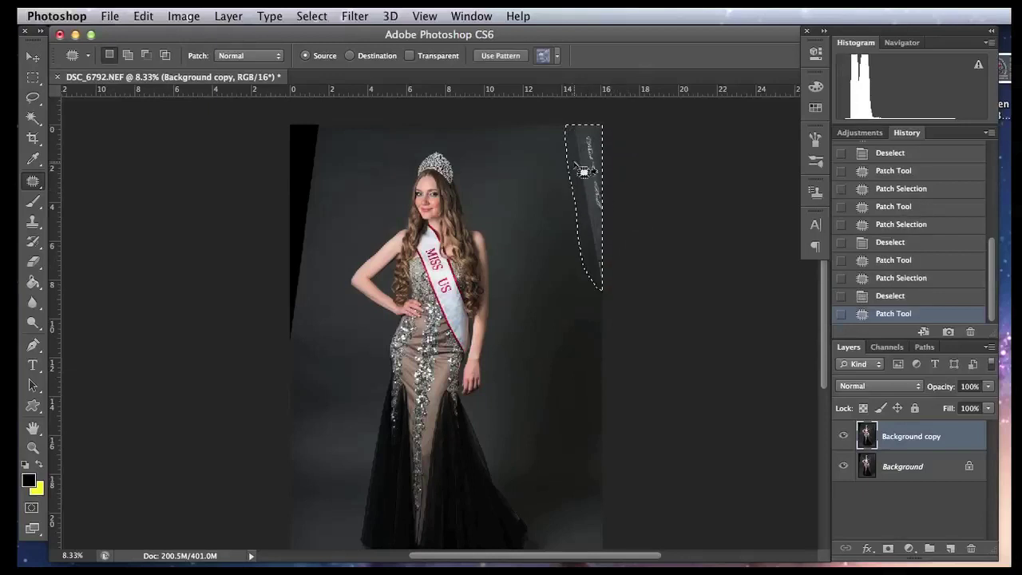
key(super+plus)
drag(524, 269, 391, 359)
drag(527, 251, 548, 441)
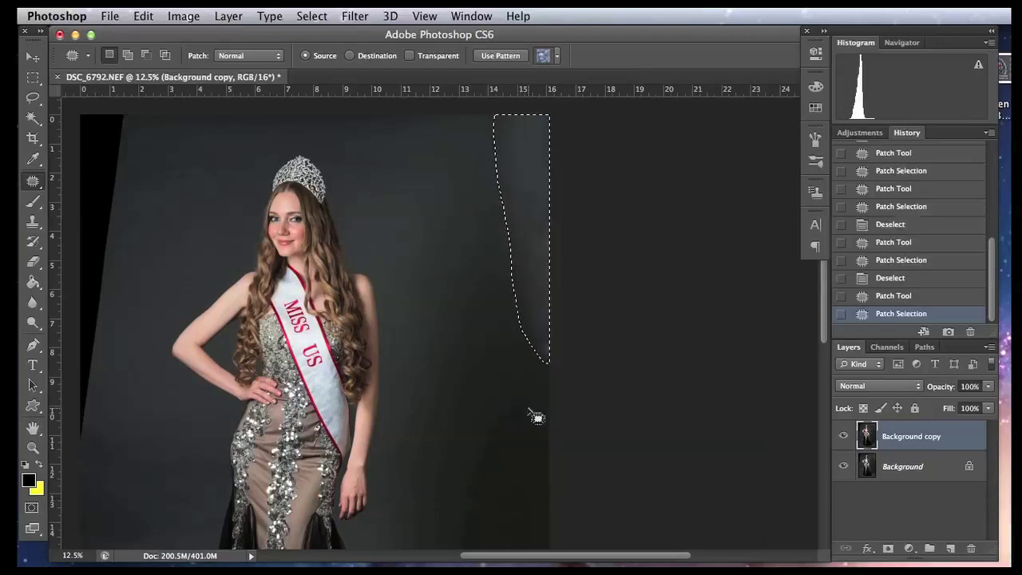
click(482, 298)
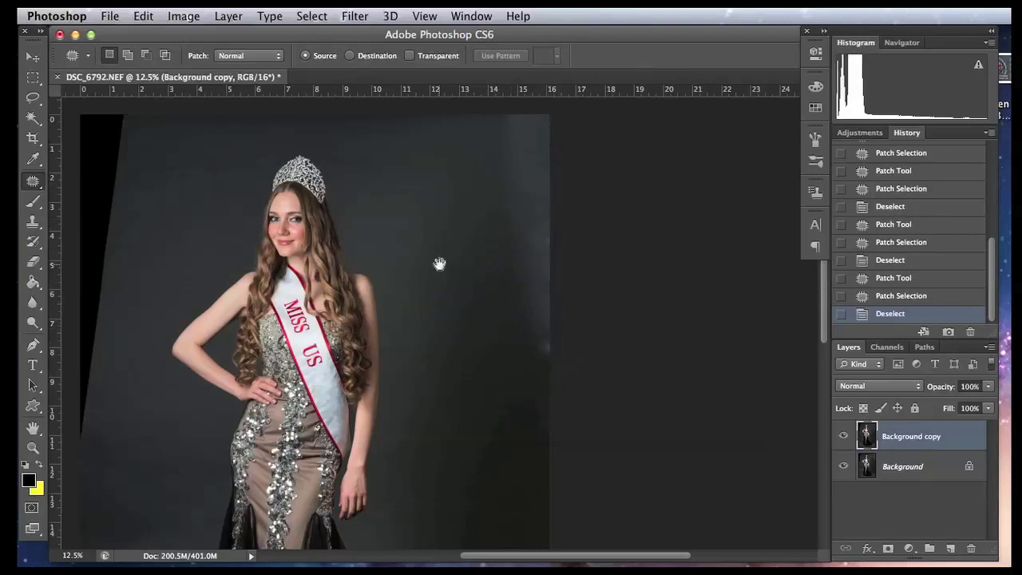
drag(445, 259, 524, 272)
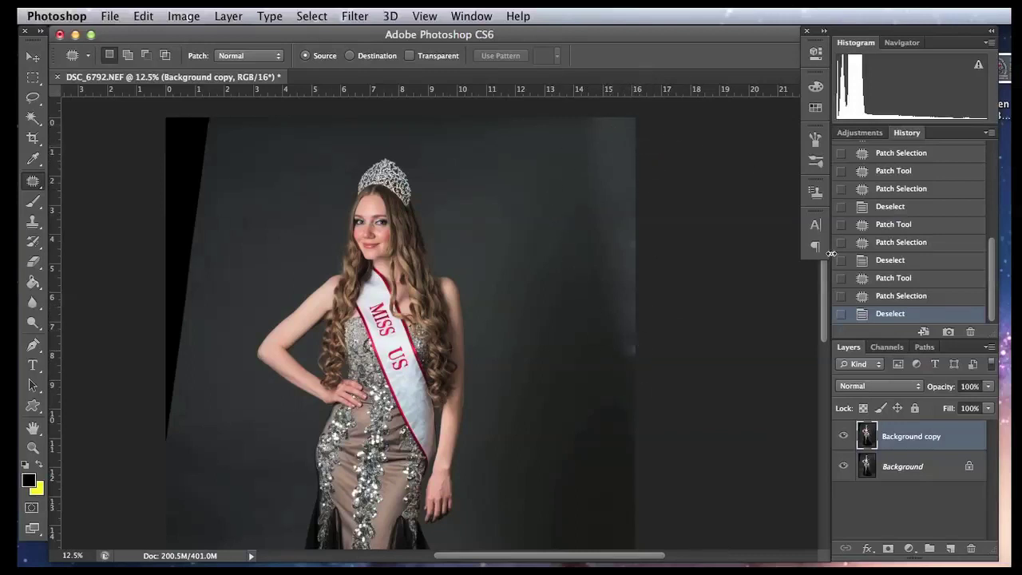
click(895, 296)
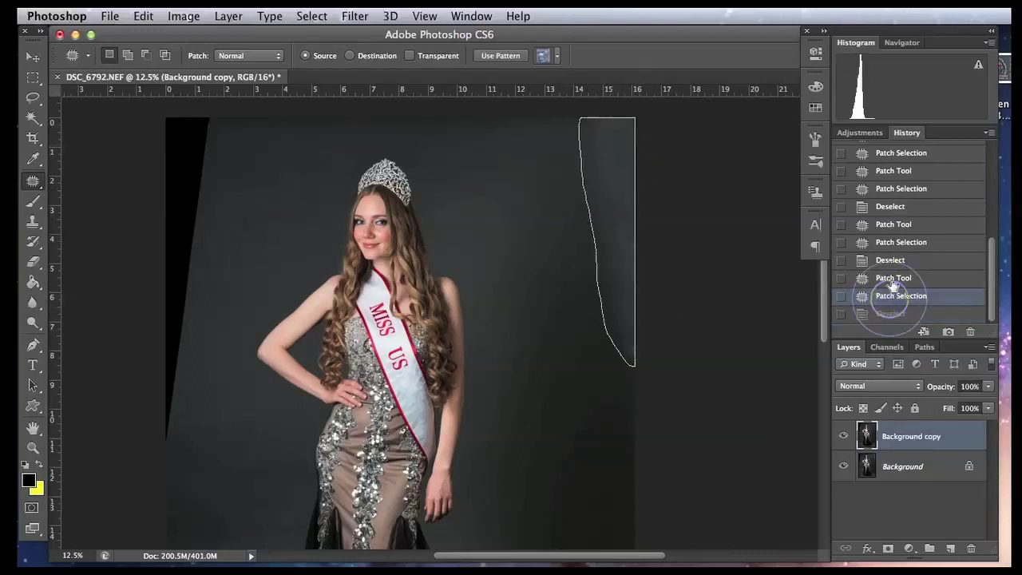
click(894, 277)
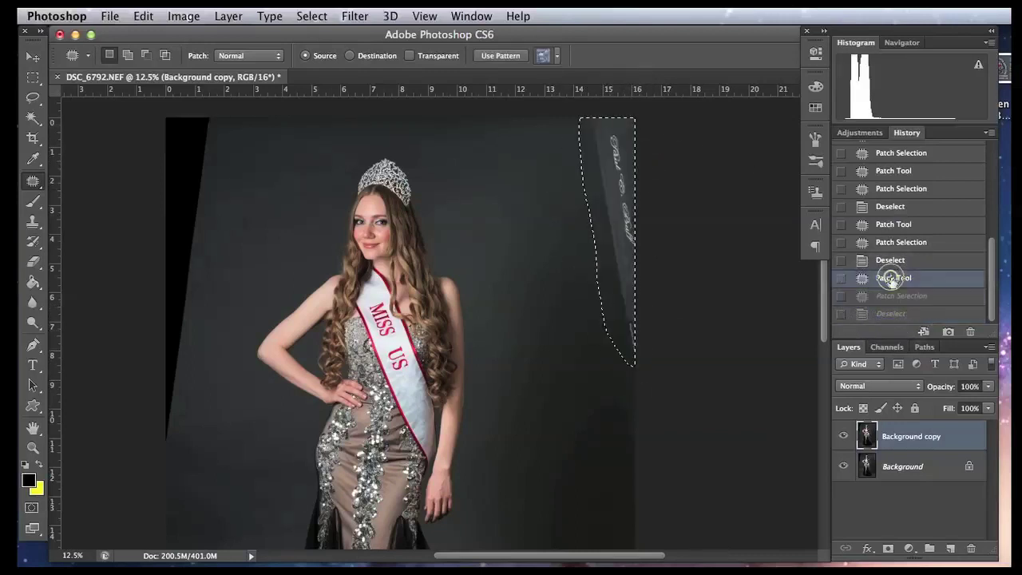
click(572, 321)
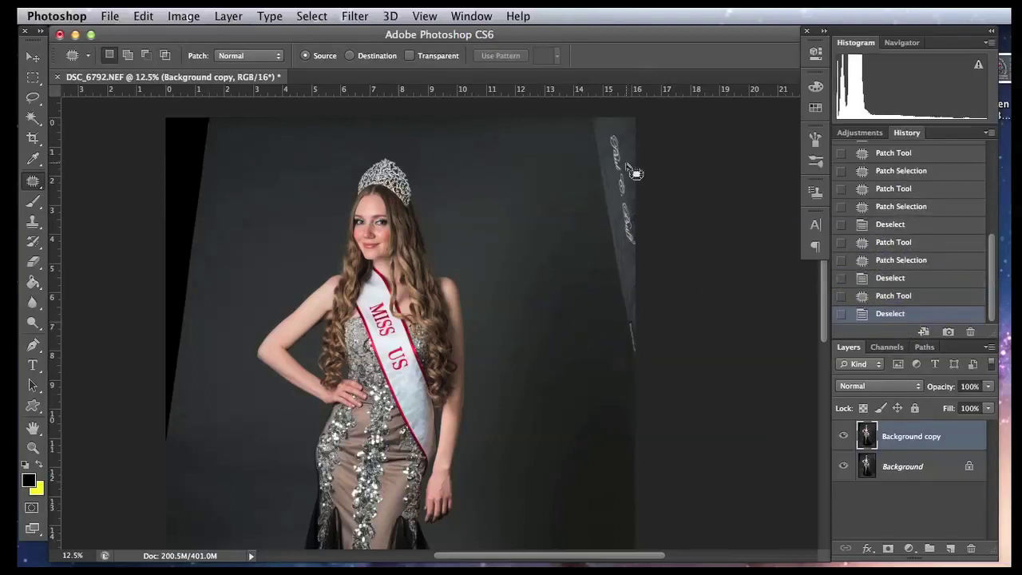
click(647, 120)
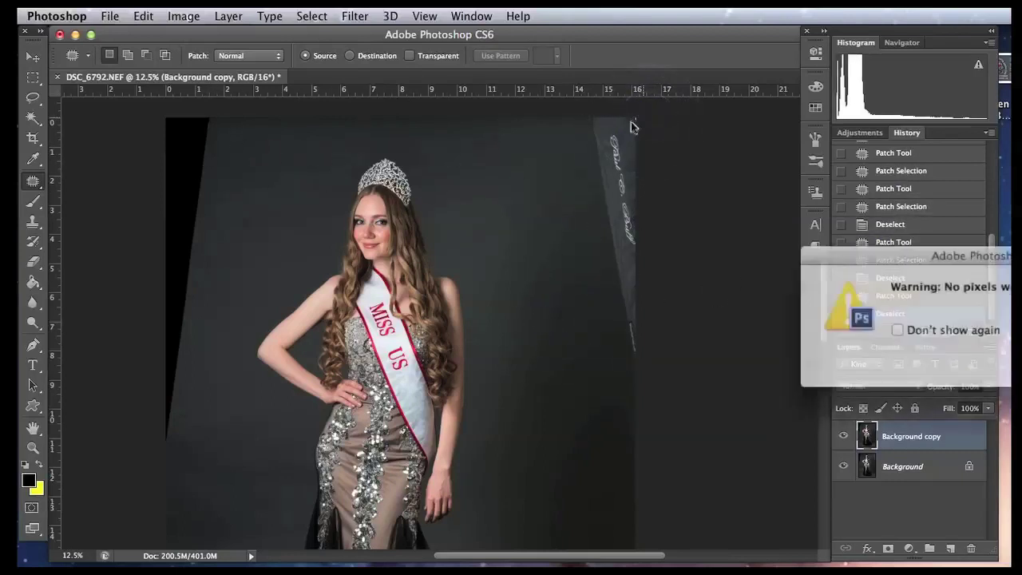
key(Return)
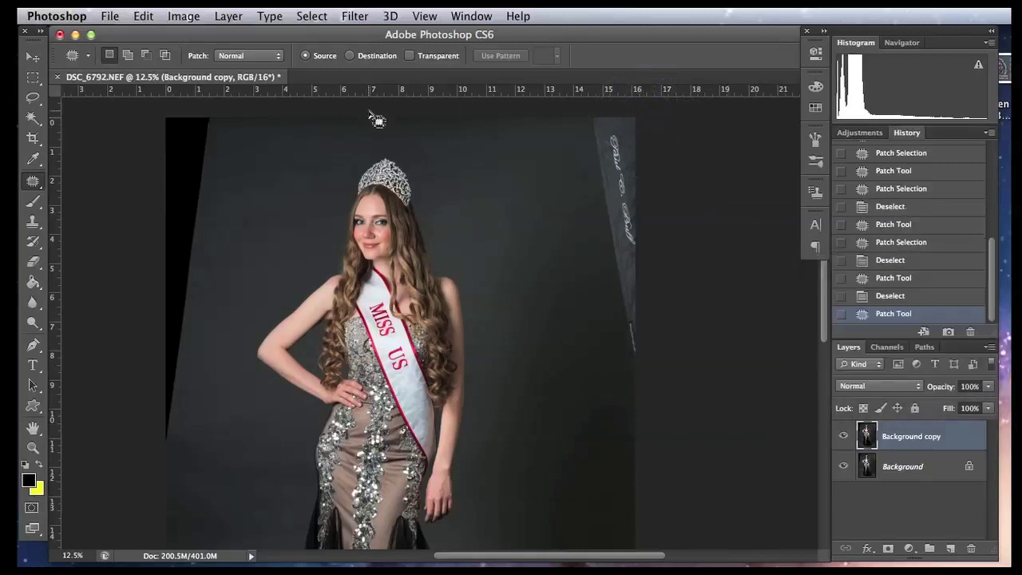
Lasso the lettered backdrop strip along the photo's right edge.
click(32, 81)
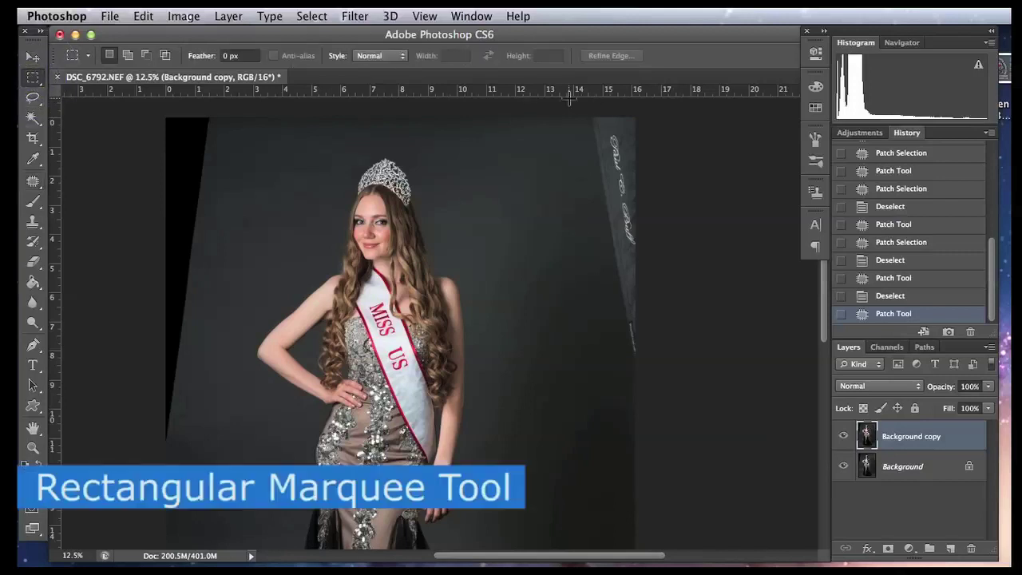
drag(583, 118, 654, 376)
click(564, 307)
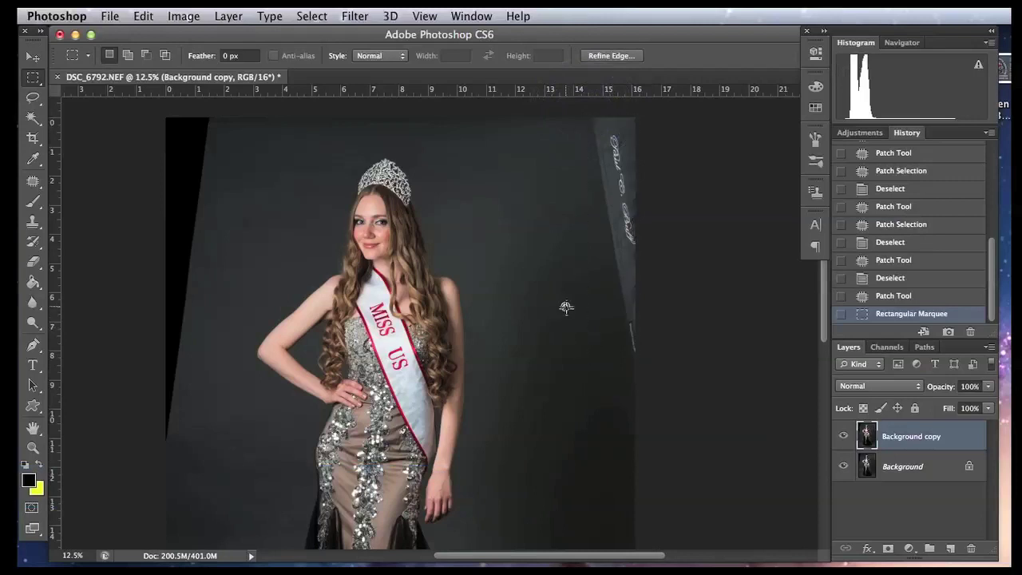
click(32, 98)
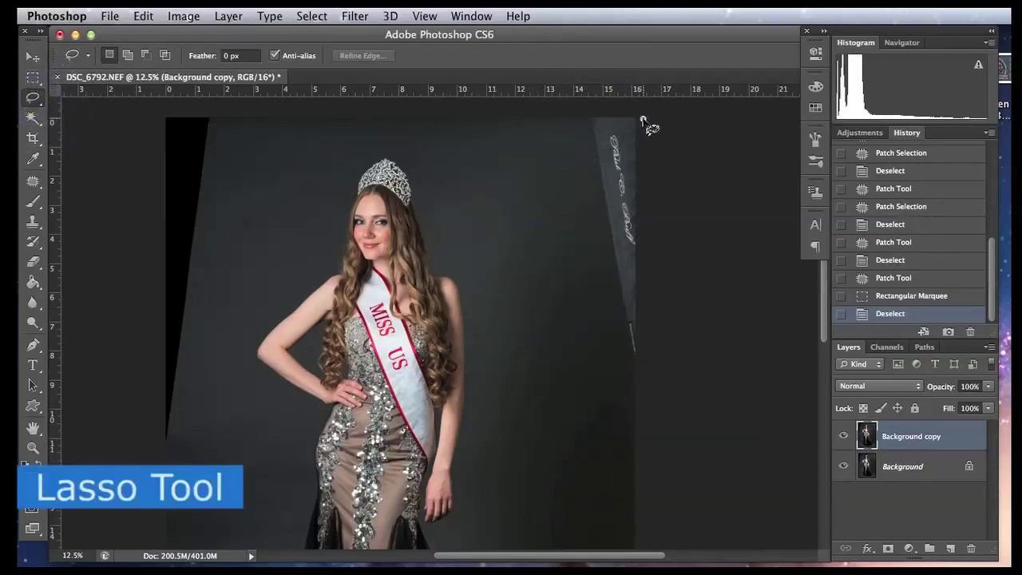
mouse_move(604, 119)
mouse_down()
mouse_move(596, 271)
mouse_move(637, 367)
mouse_up()
drag(663, 126, 659, 138)
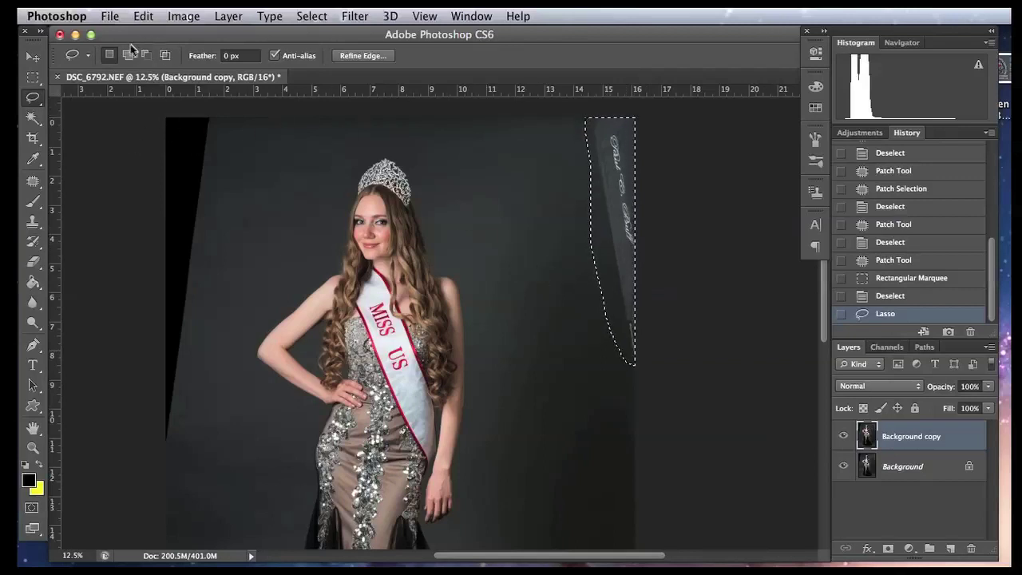
Fill the selected strip using Edit > Fill with Content-Aware.
click(143, 16)
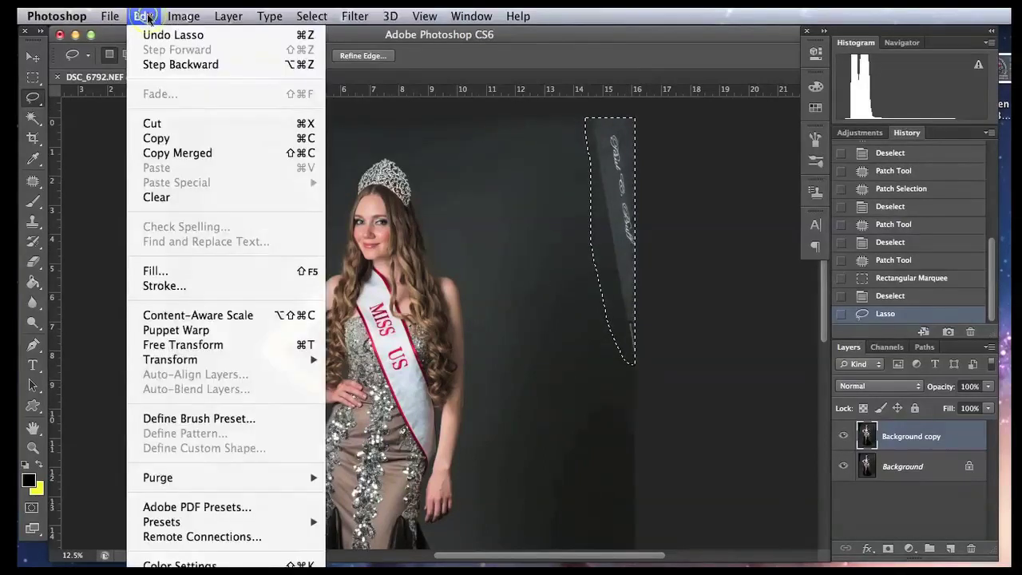
click(185, 272)
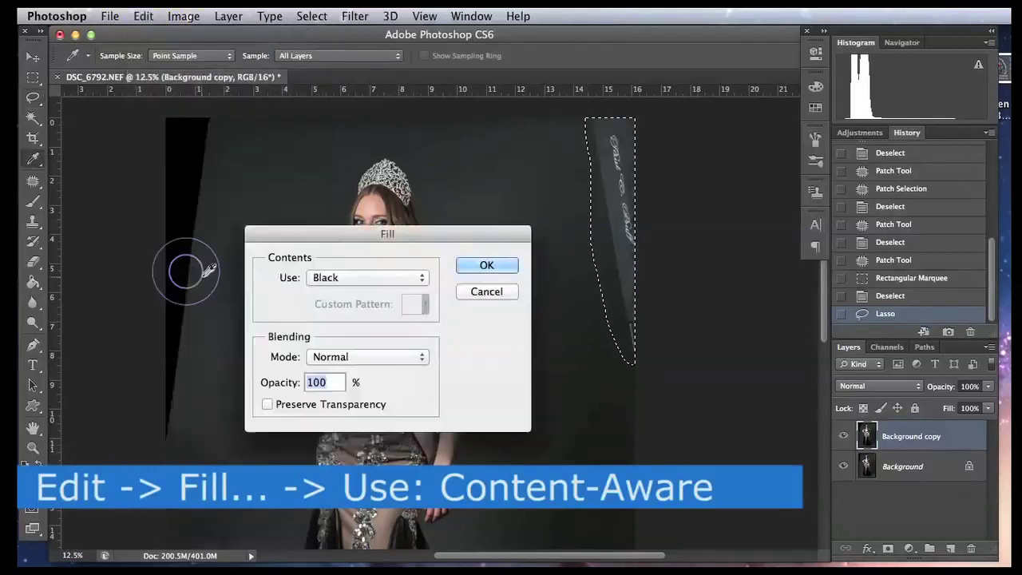
click(422, 279)
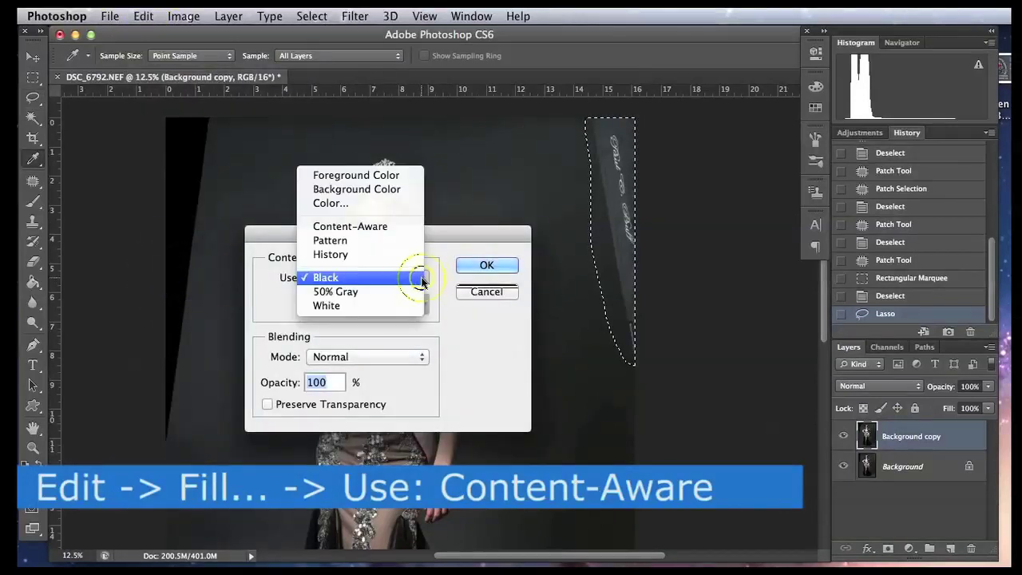
click(390, 229)
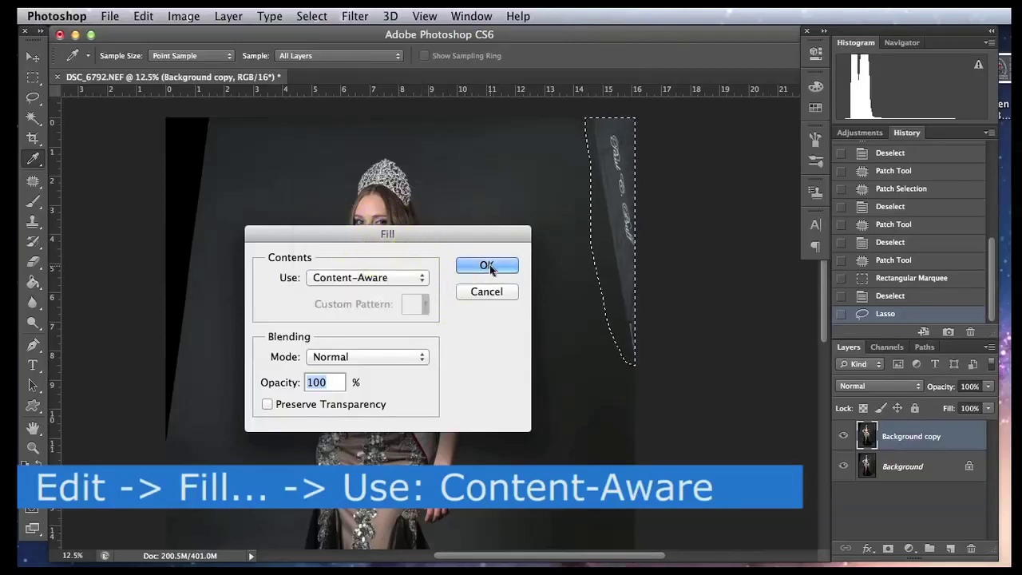
click(489, 267)
click(489, 266)
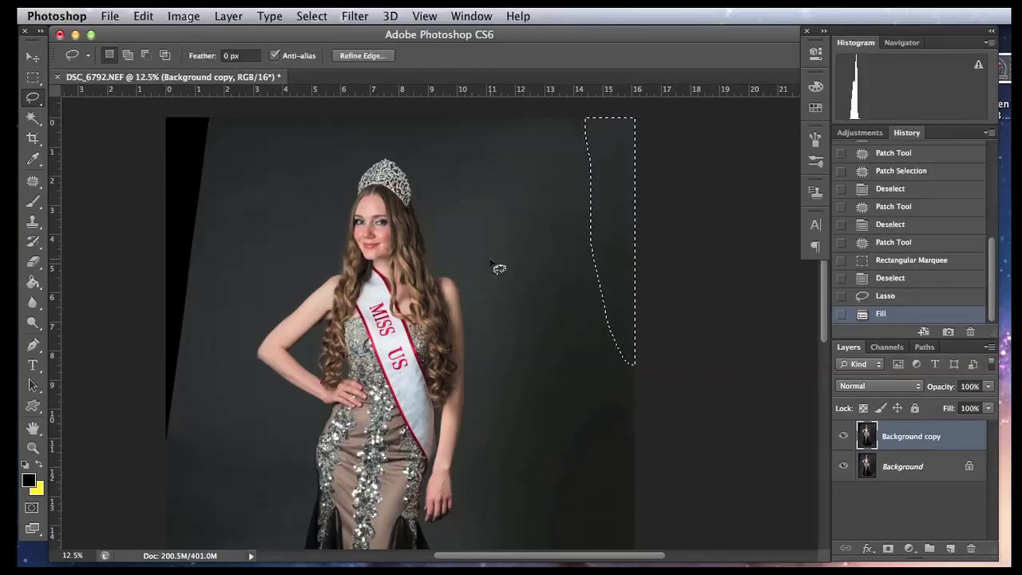
Deselect and step back in History before the Fill, restoring the lettered strip.
click(558, 261)
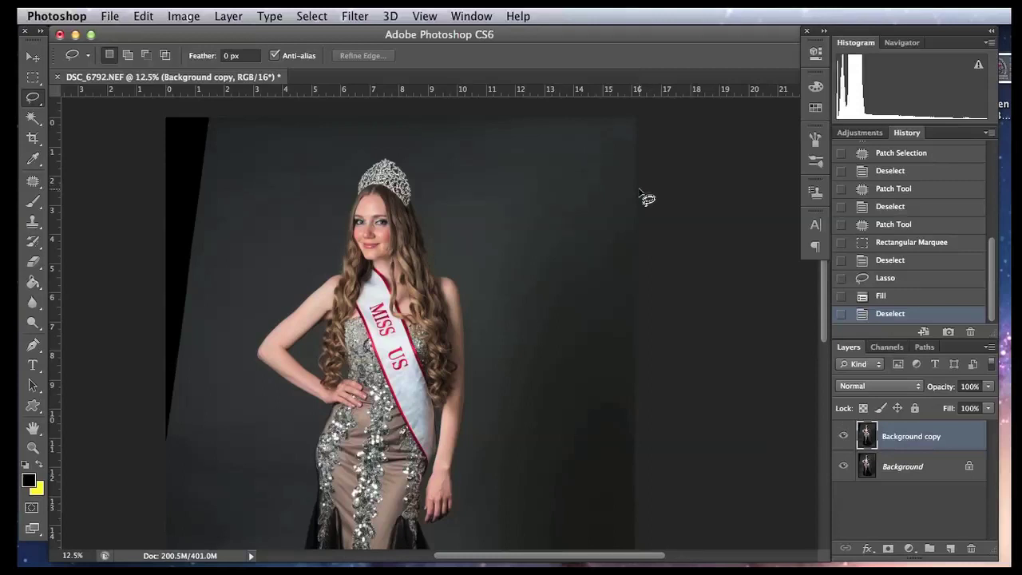
click(899, 297)
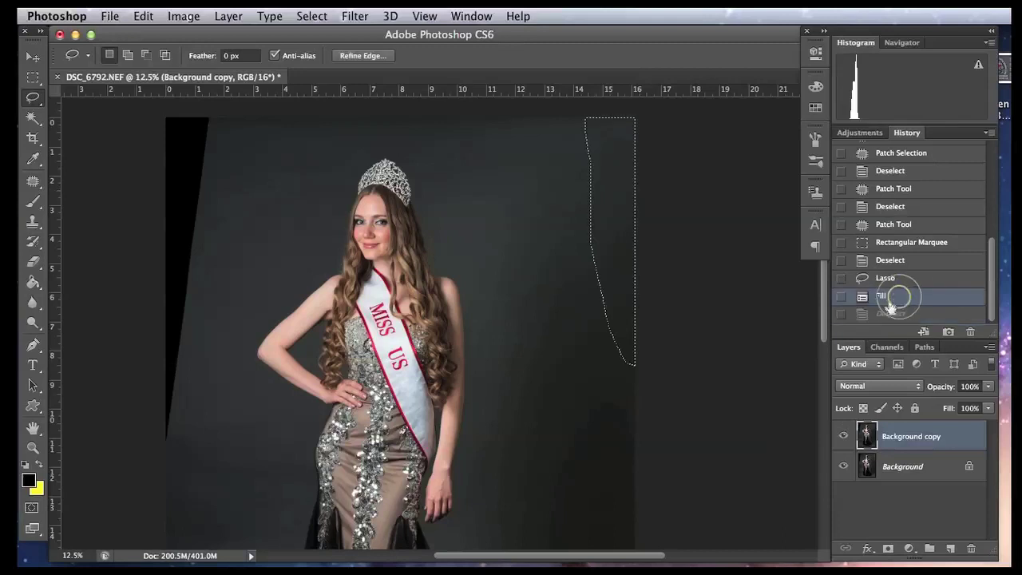
click(901, 278)
click(671, 292)
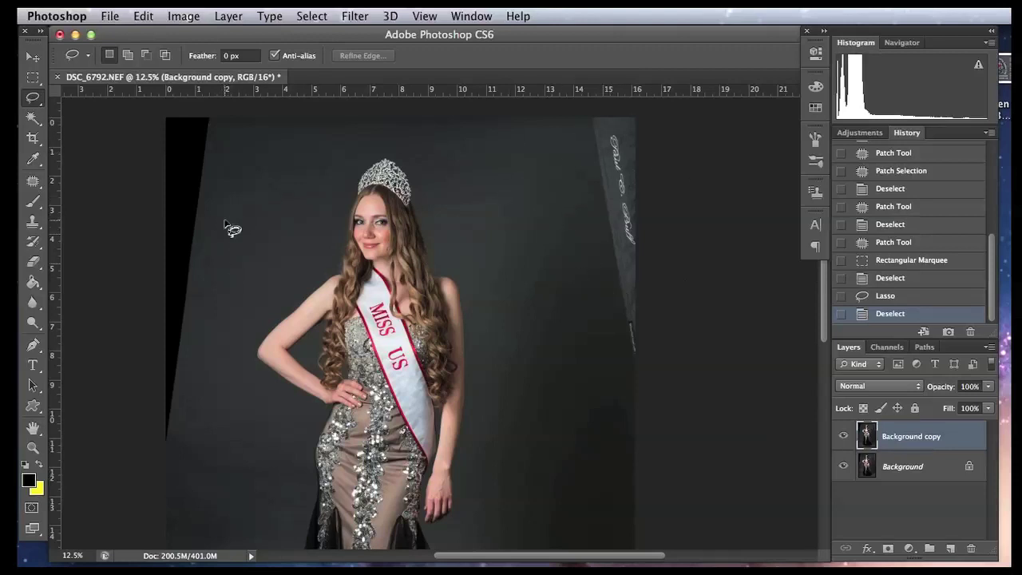
Lasso the right lettered strip plus the left black wedge and Content-Aware fill both.
mouse_move(645, 201)
mouse_down()
mouse_move(645, 148)
mouse_move(591, 115)
mouse_move(593, 244)
mouse_move(616, 338)
mouse_move(648, 372)
mouse_move(639, 368)
mouse_up()
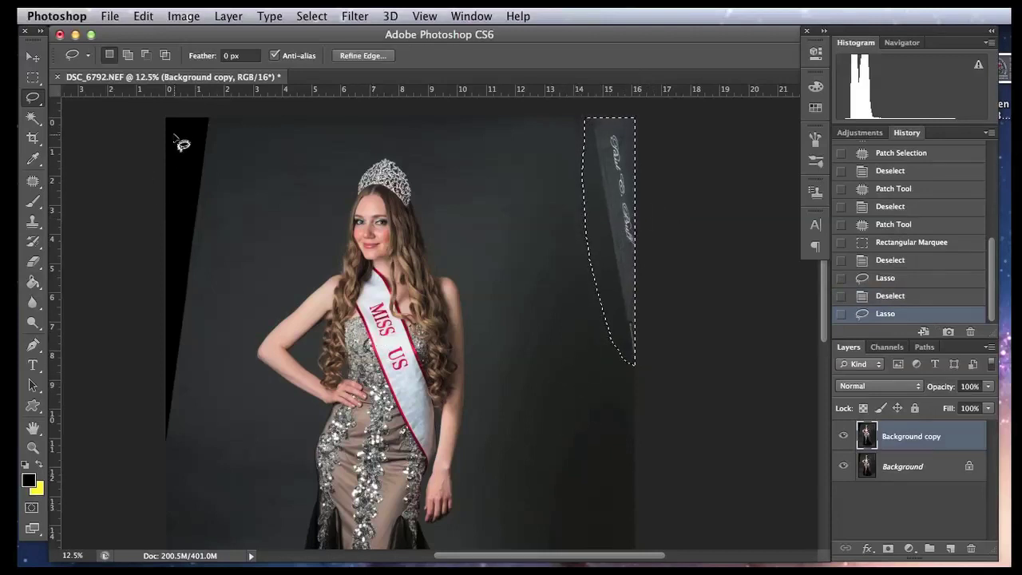
mouse_move(165, 118)
mouse_down()
mouse_move(210, 119)
mouse_move(216, 138)
mouse_move(178, 437)
mouse_move(160, 440)
mouse_move(129, 316)
mouse_move(113, 134)
mouse_up()
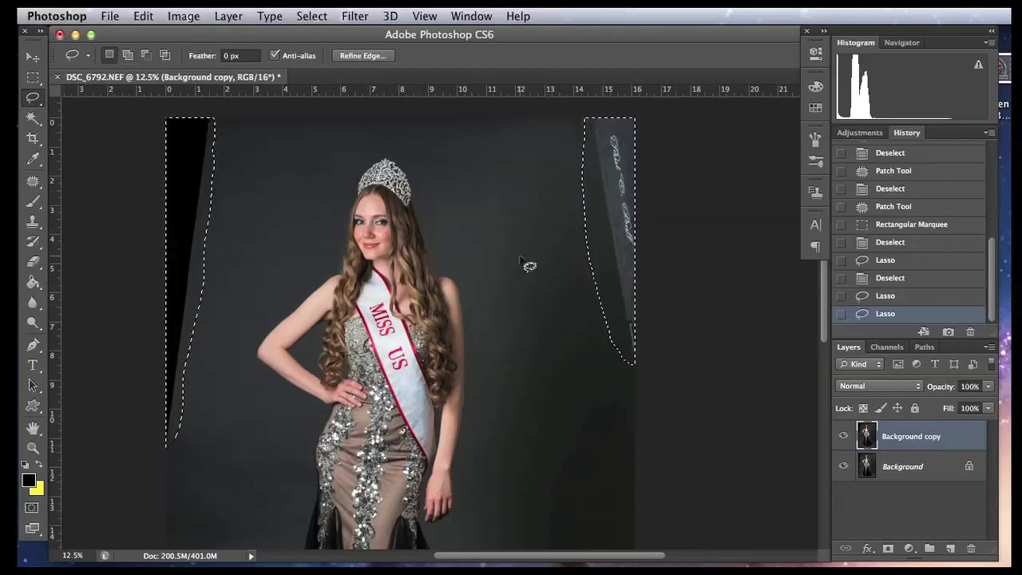
click(184, 16)
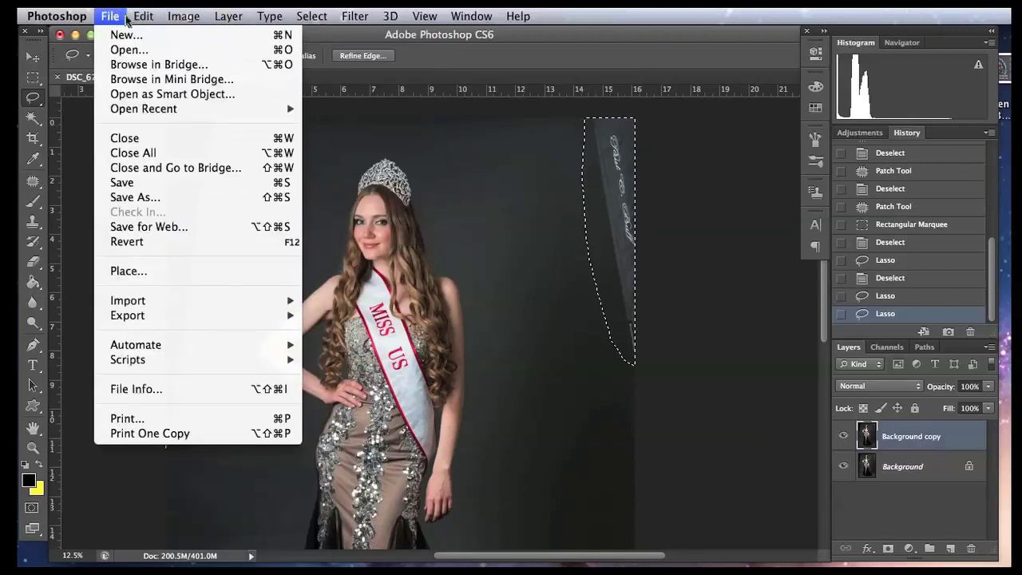
mouse_move(144, 16)
click(154, 271)
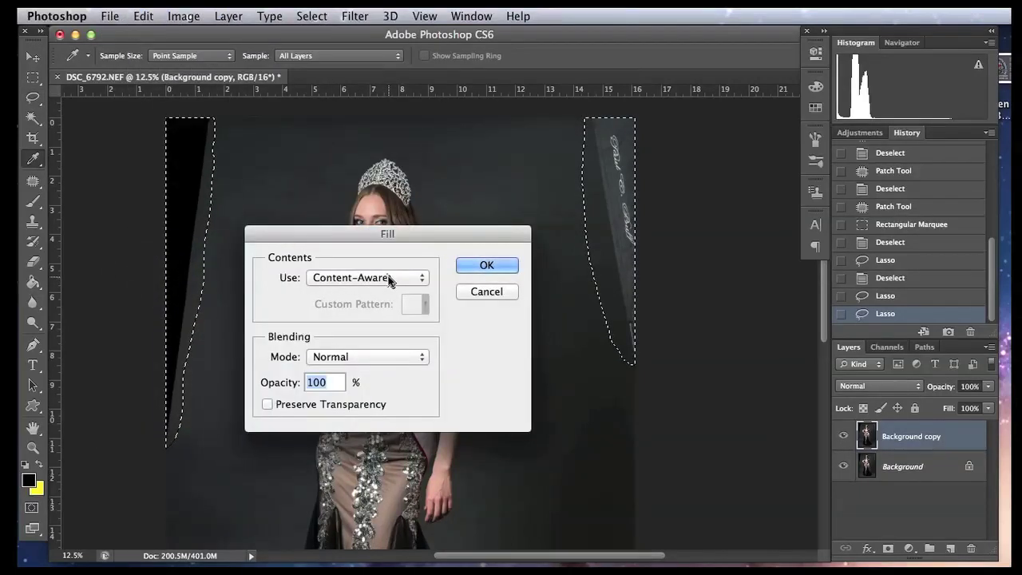
click(389, 278)
click(399, 277)
click(484, 266)
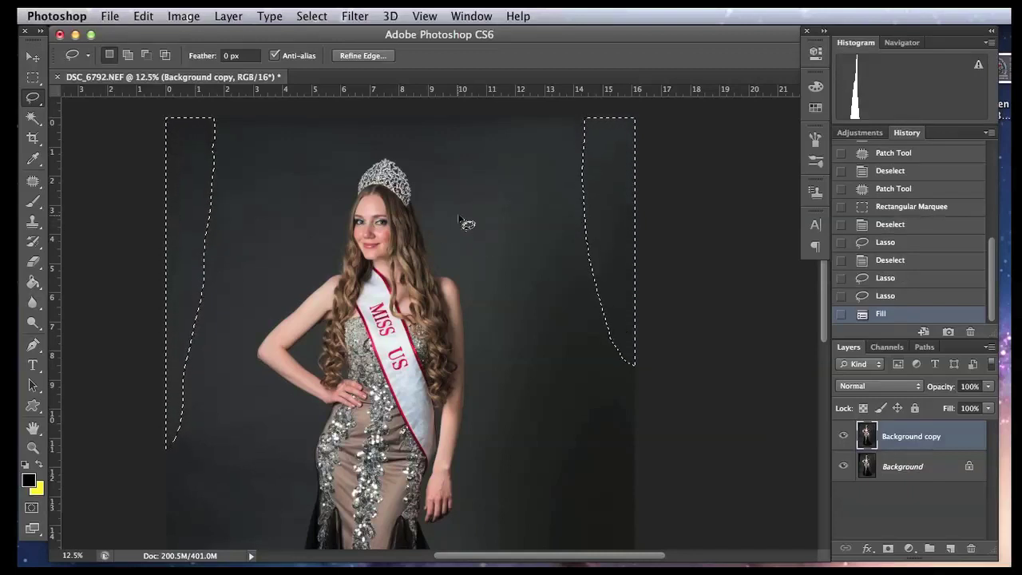
Deselect and toggle Background copy's visibility to compare it against the original.
click(462, 221)
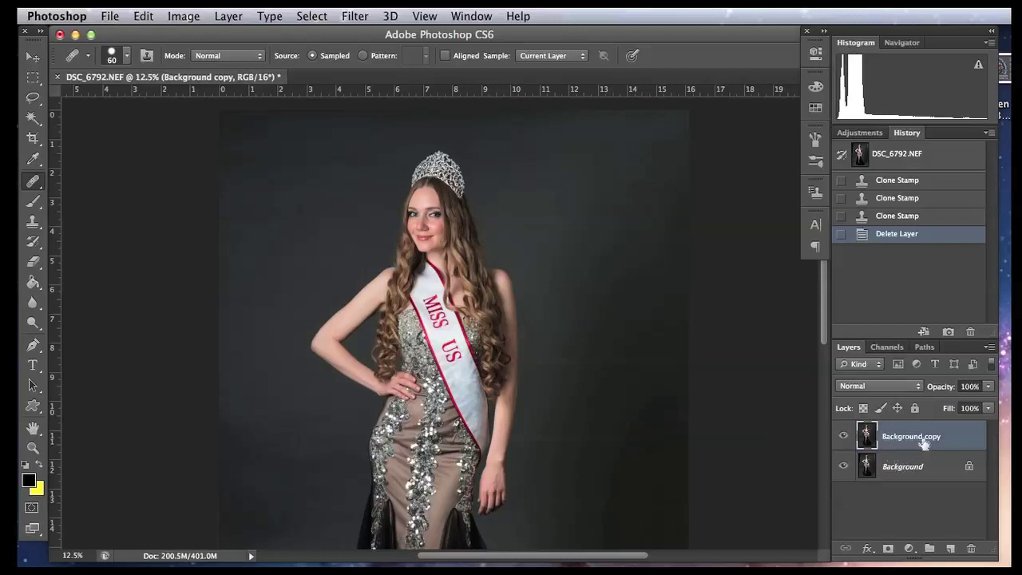
click(844, 437)
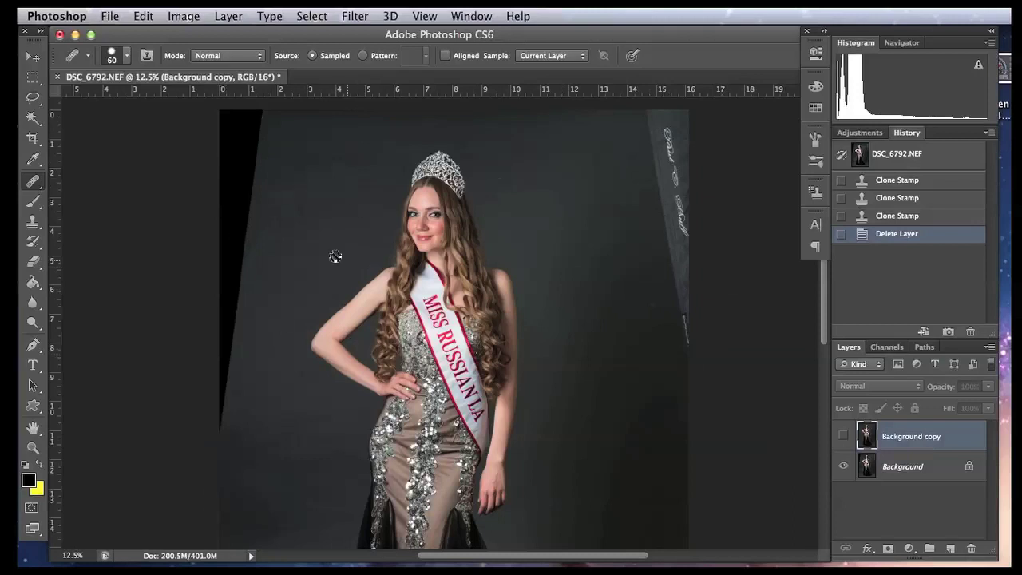
click(843, 437)
click(843, 437)
click(843, 437)
click(842, 437)
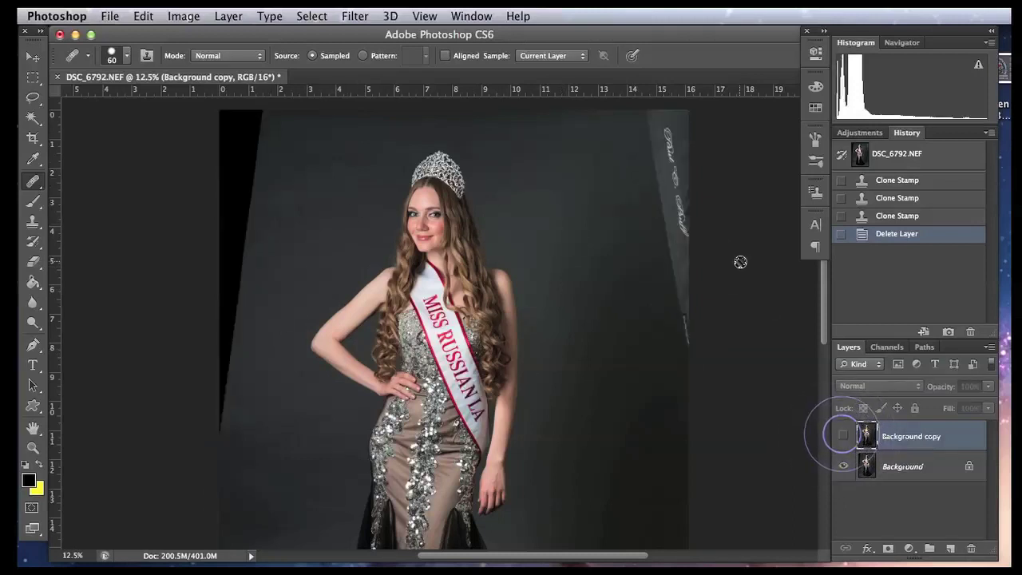
Turn Background copy back on and duplicate it as Background copy 2.
click(843, 436)
click(950, 437)
drag(950, 438, 952, 550)
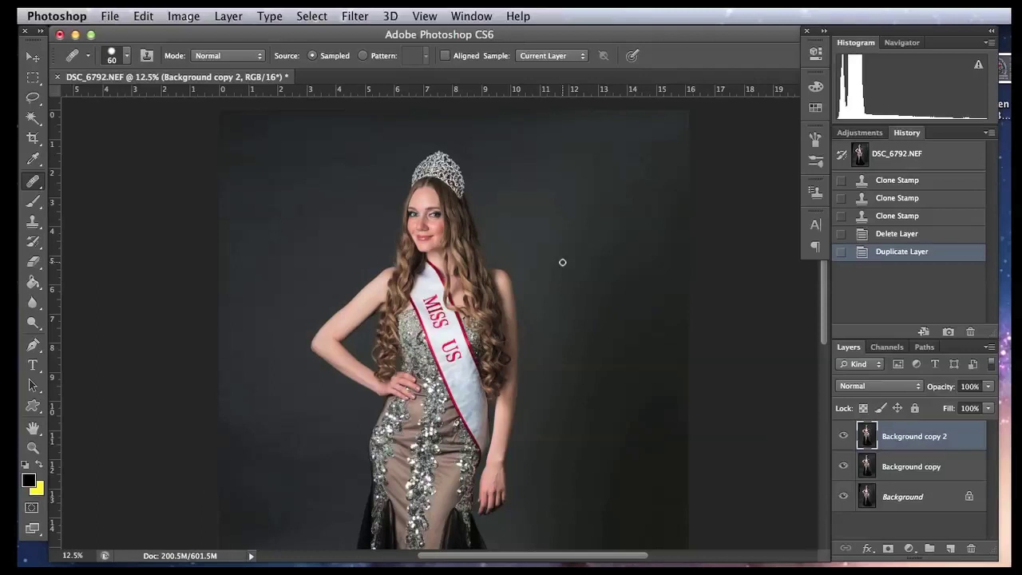
Select Background copy 2 and zoom to 66.7% framing the crown and face.
click(913, 467)
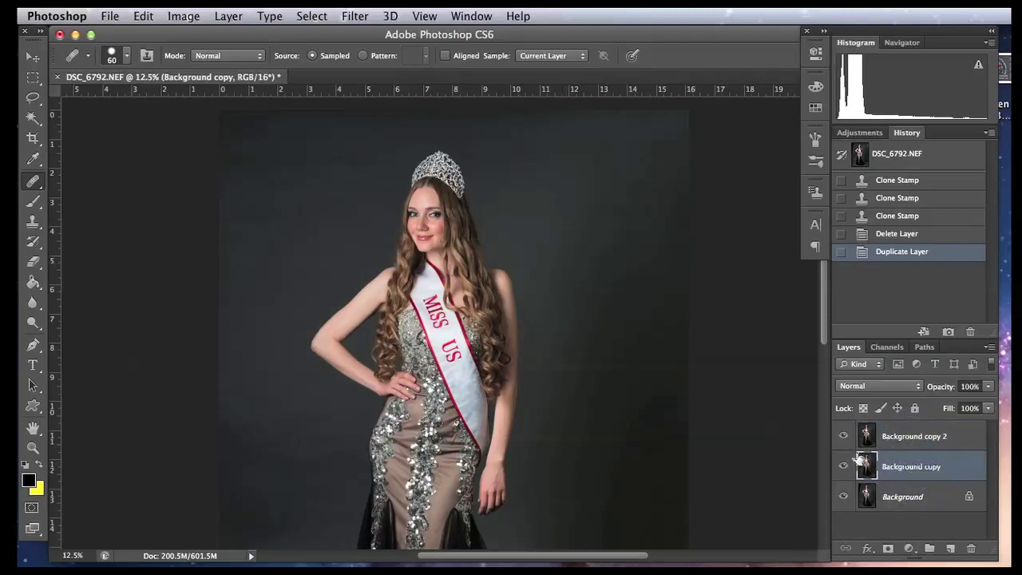
click(953, 439)
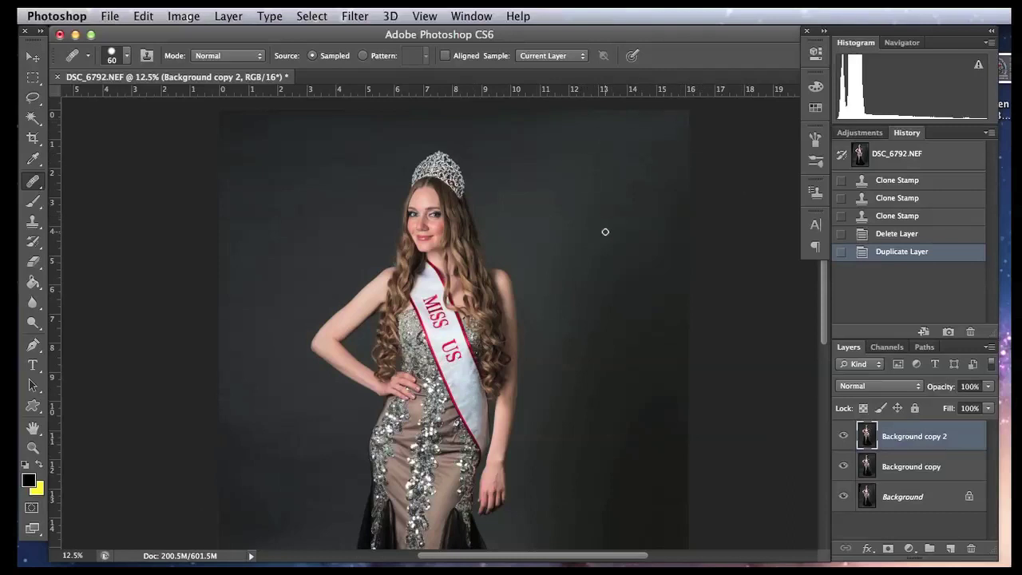
key(super+equal)
key(super+equal)
key(super+equal)
key(super+equal)
scroll(496, 353, up, 10)
scroll(551, 438, right, 2)
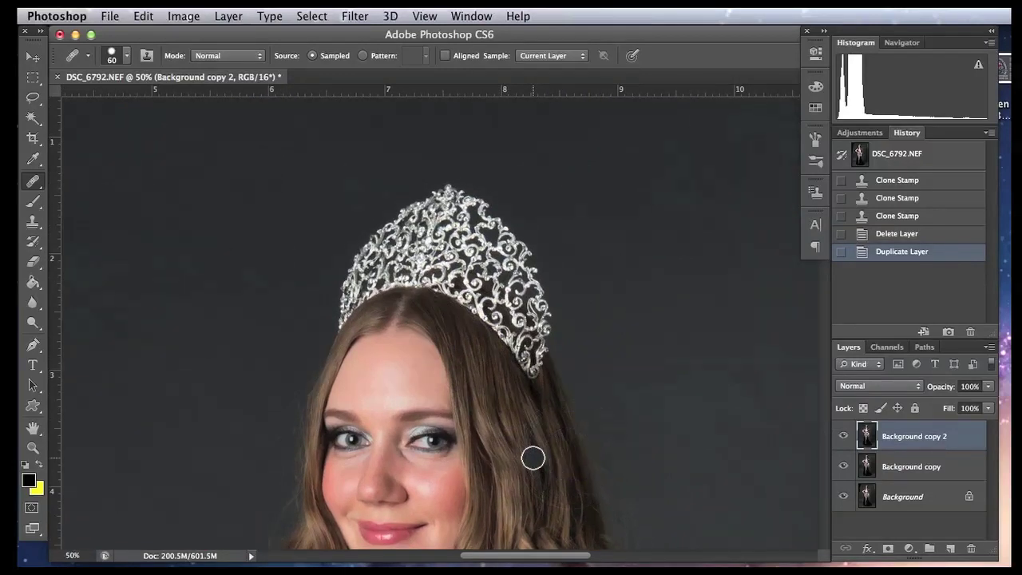
key(super+minus)
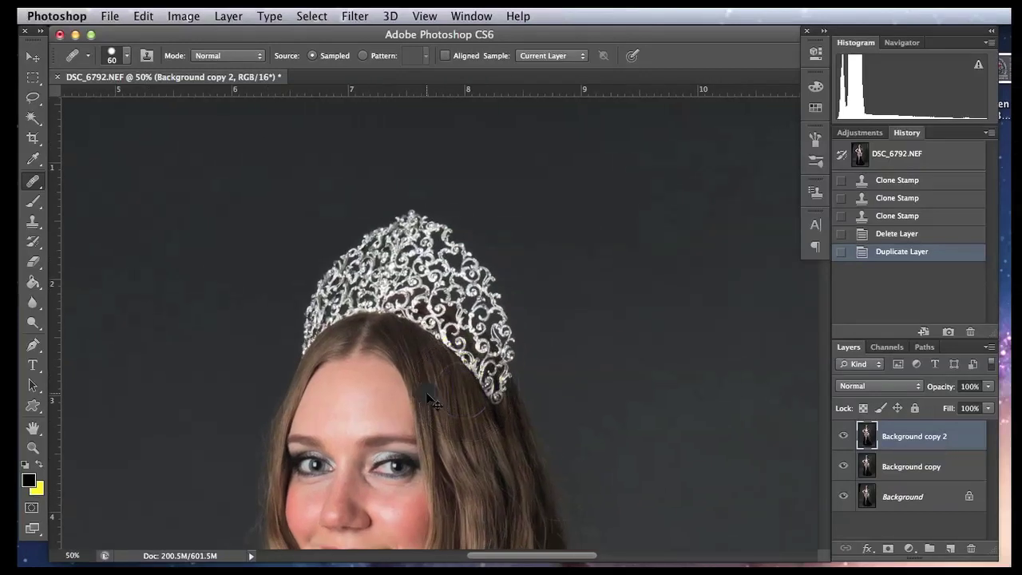
key(super+plus)
key(super+plus)
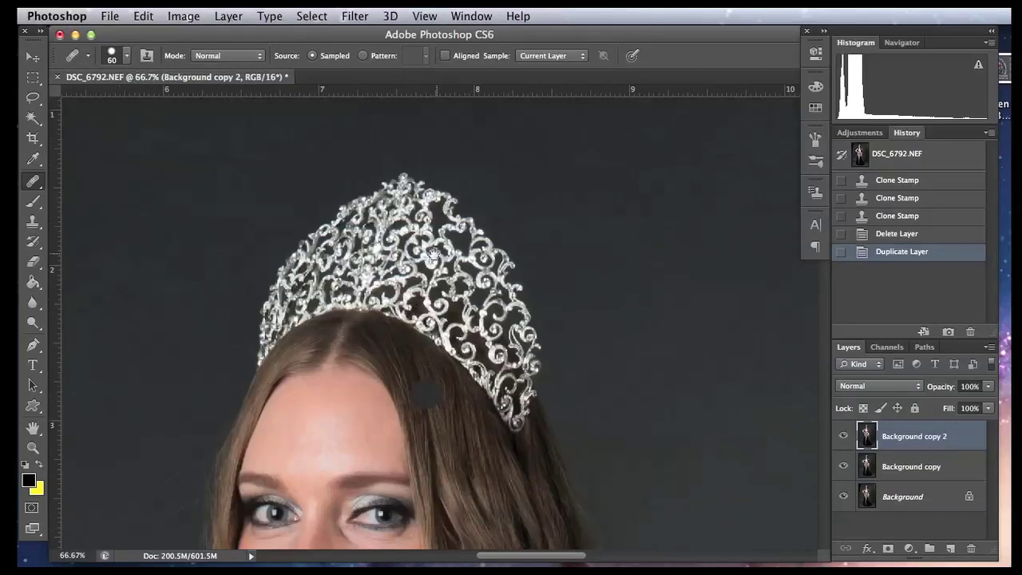
scroll(439, 251, right, 3)
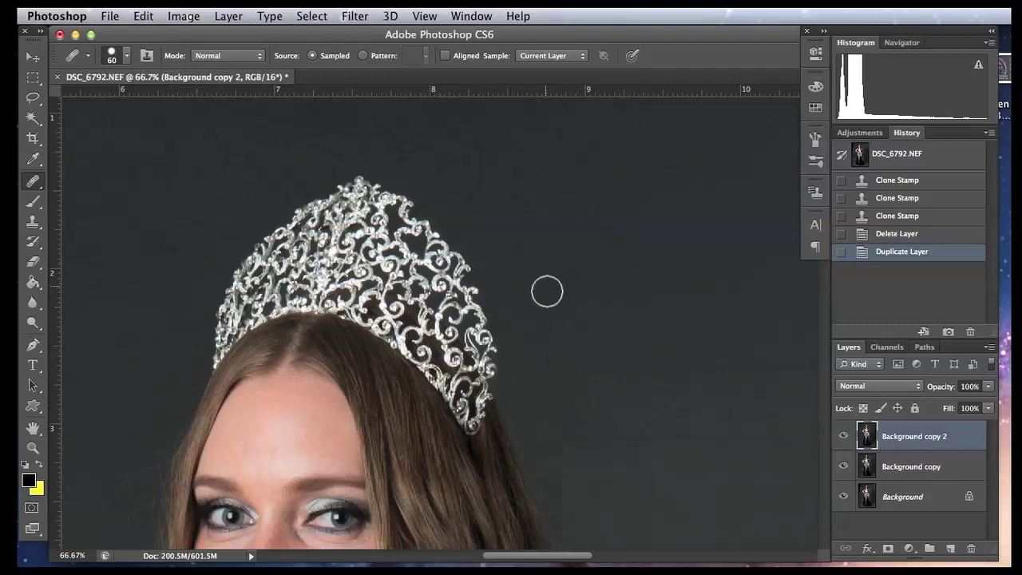
click(431, 370)
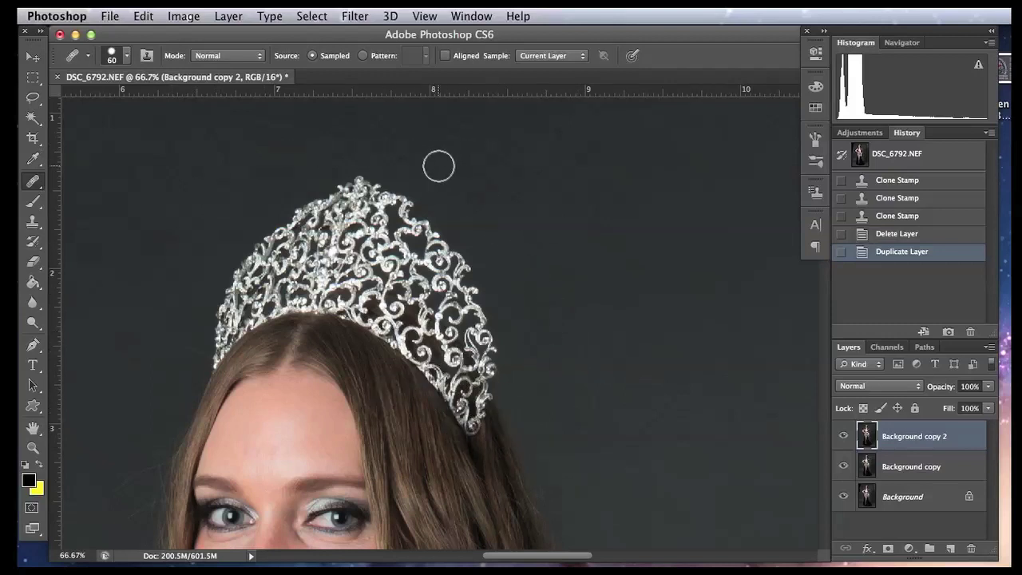
Try a 150-pixel Spot Healing stroke over the crown, then undo it.
drag(381, 337, 461, 357)
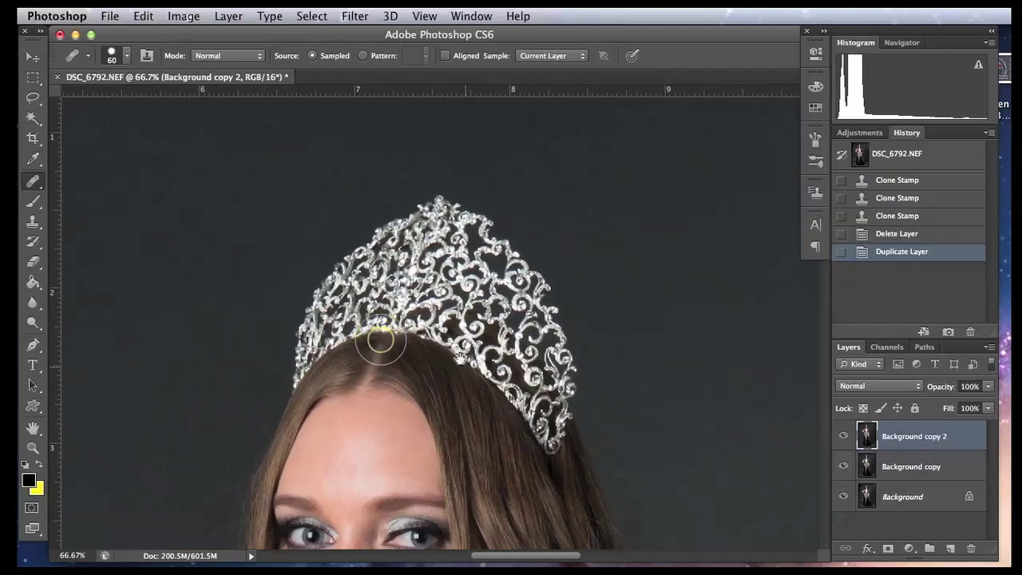
click(35, 184)
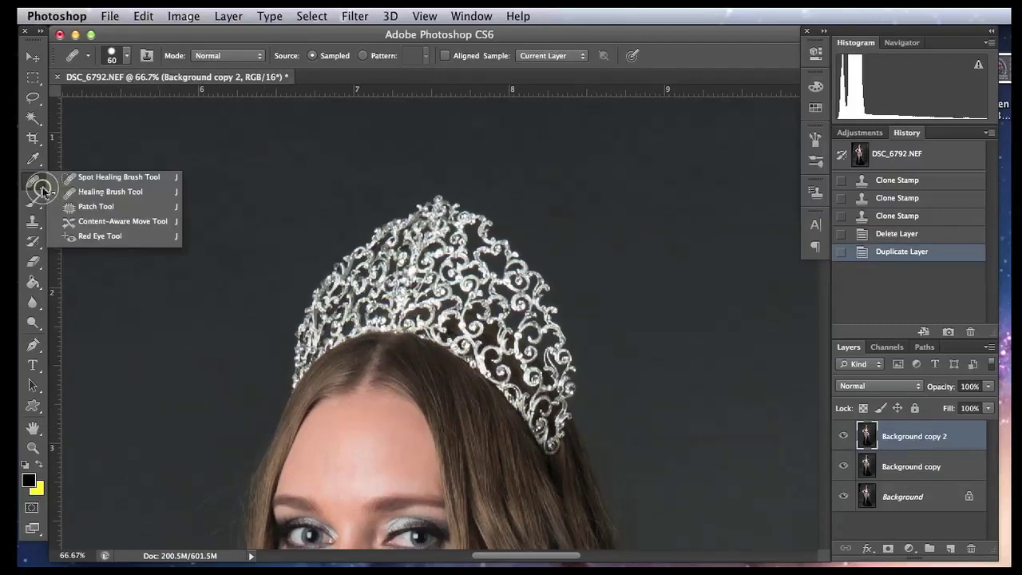
click(90, 180)
key(bracketright)
key(bracketright)
key(bracketright)
key(bracketright)
key(bracketright)
mouse_move(459, 207)
mouse_down()
mouse_move(423, 213)
mouse_move(342, 285)
mouse_move(286, 369)
mouse_move(291, 356)
mouse_move(361, 325)
mouse_move(438, 337)
mouse_move(501, 377)
mouse_move(537, 424)
mouse_move(560, 422)
mouse_move(554, 342)
mouse_move(509, 258)
mouse_move(456, 221)
mouse_move(501, 302)
mouse_move(475, 310)
mouse_move(424, 282)
mouse_move(447, 295)
mouse_up()
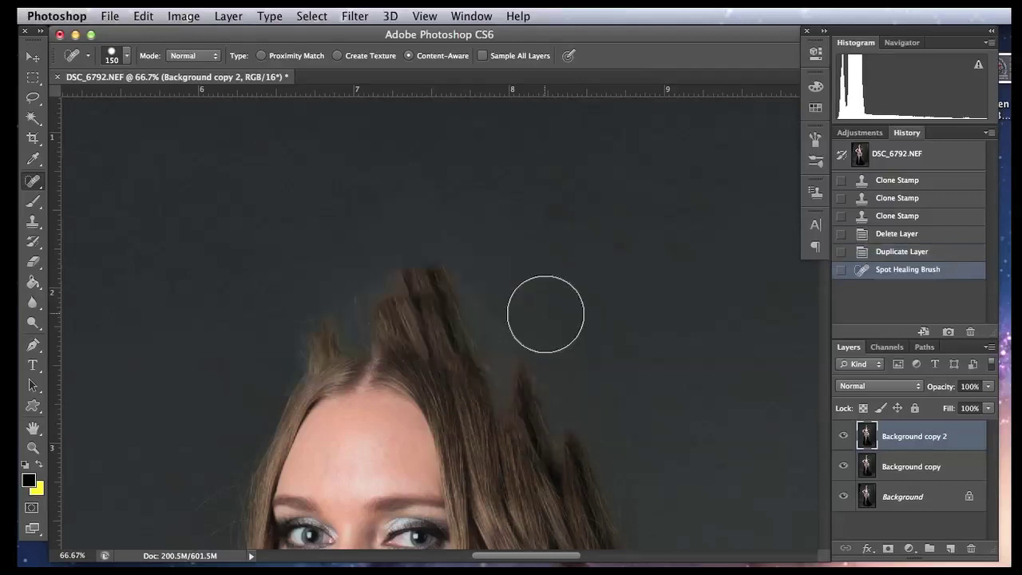
key(ctrl+z)
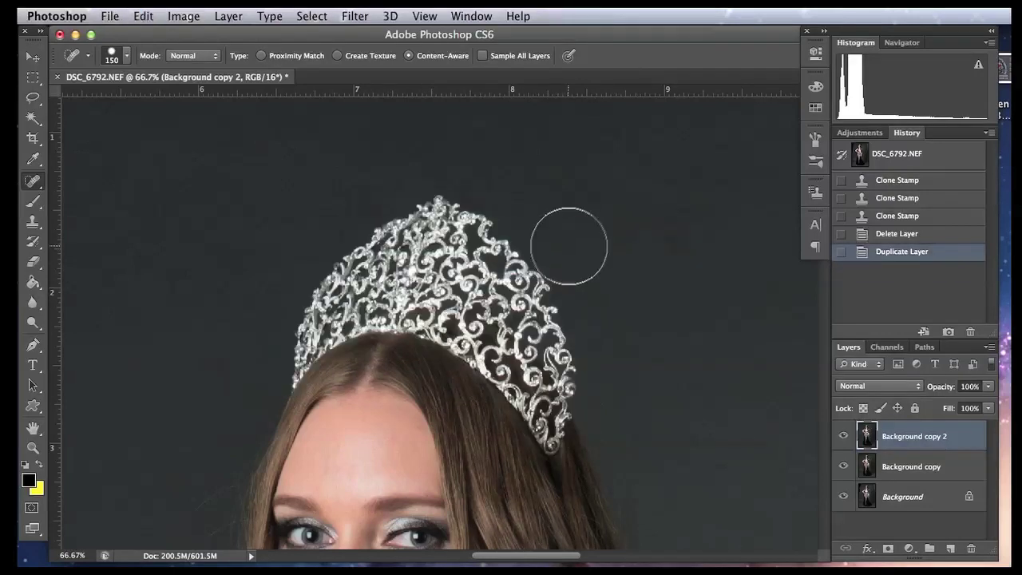
Outline the crown with the Patch Tool and drag it onto clean backdrop.
drag(40, 183, 96, 203)
mouse_move(467, 186)
mouse_down()
mouse_move(414, 187)
mouse_move(355, 230)
mouse_move(298, 302)
mouse_move(270, 356)
mouse_move(318, 386)
mouse_up()
drag(570, 467, 467, 186)
drag(451, 283, 659, 215)
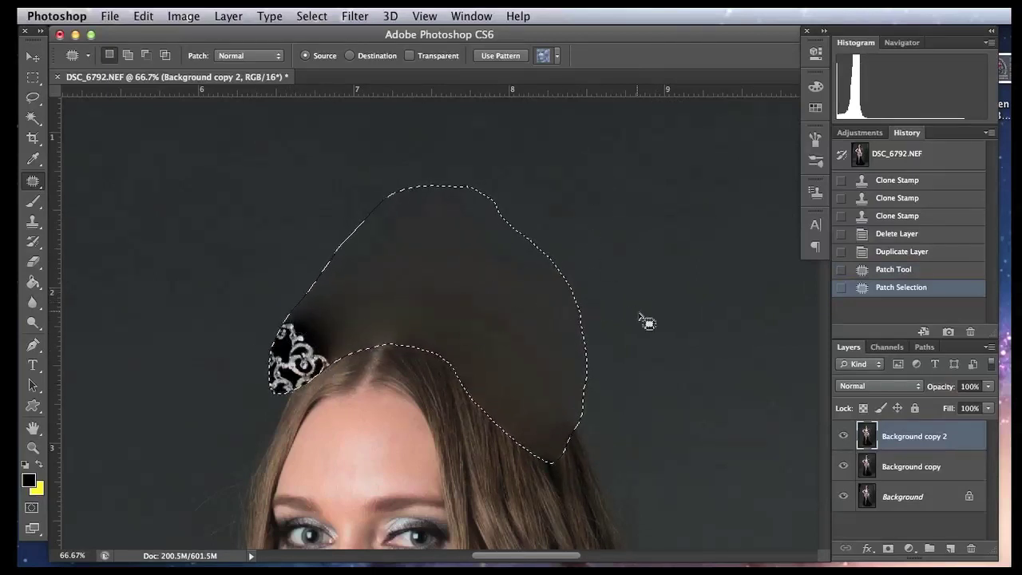
Revert the patch in History and lasso around the whole crown again.
click(619, 340)
key(super+z)
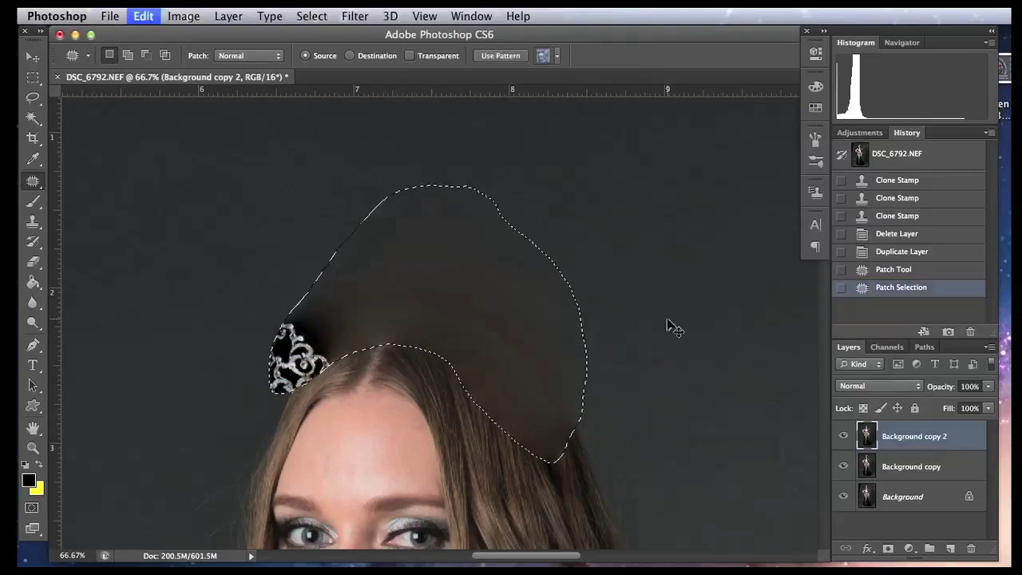
click(924, 252)
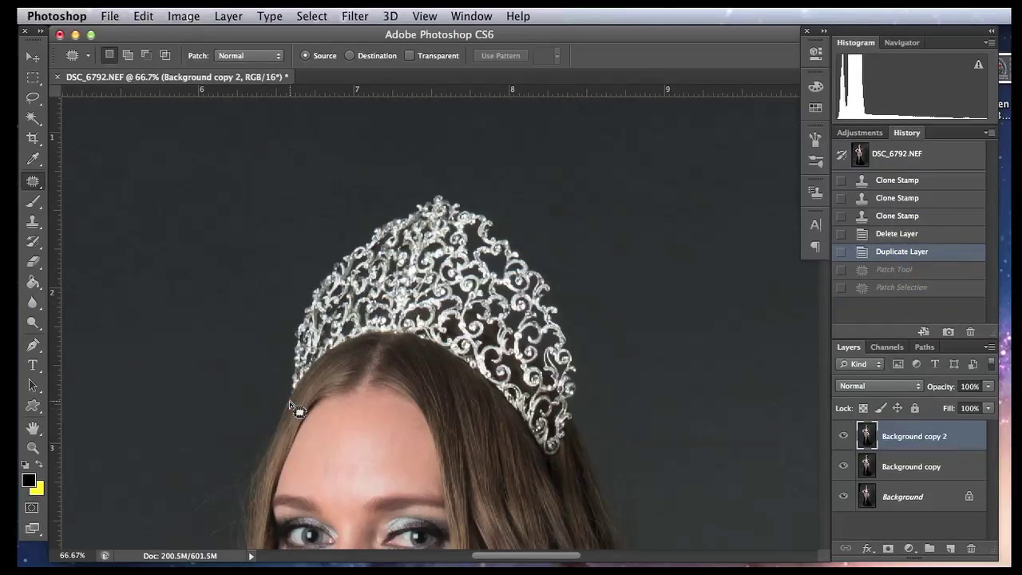
mouse_move(340, 377)
mouse_down()
mouse_move(387, 350)
mouse_move(442, 365)
mouse_move(523, 441)
mouse_up()
drag(584, 449, 584, 324)
mouse_move(410, 206)
mouse_down()
mouse_move(323, 273)
mouse_move(292, 337)
mouse_up()
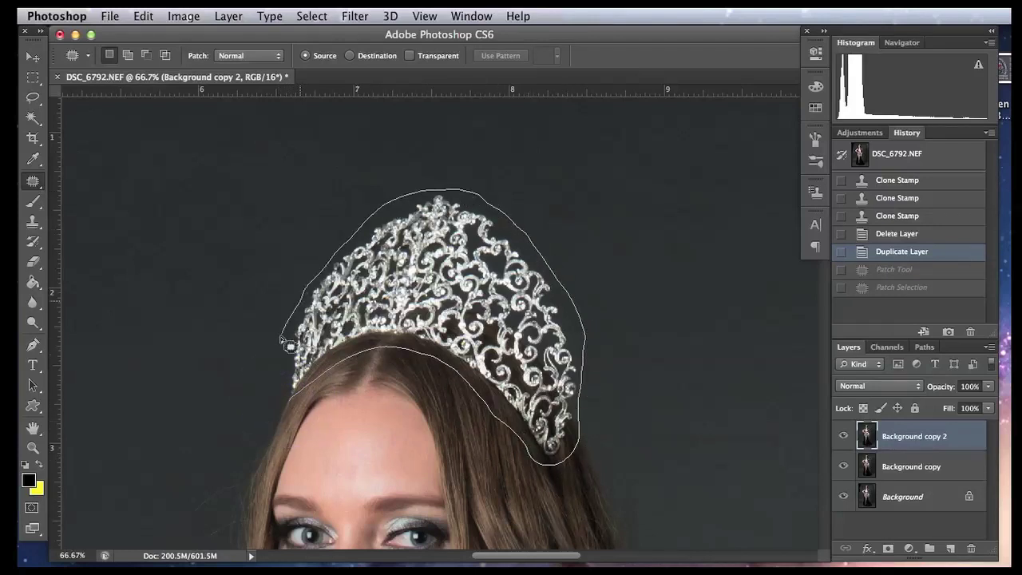
drag(296, 407, 293, 401)
Fill the crown selection with Content-Aware via Edit > Fill, then deselect.
click(143, 16)
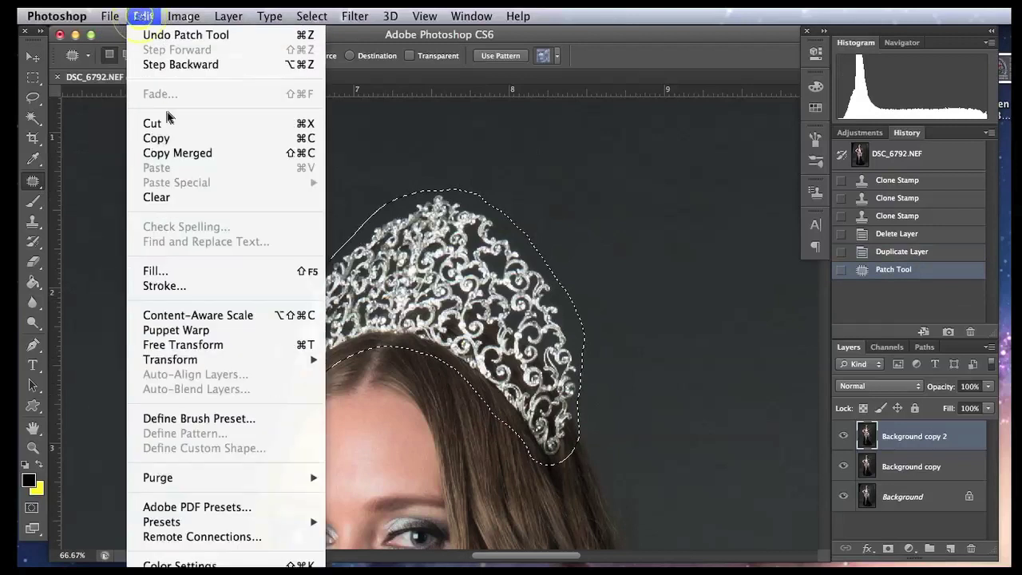
click(164, 273)
click(489, 265)
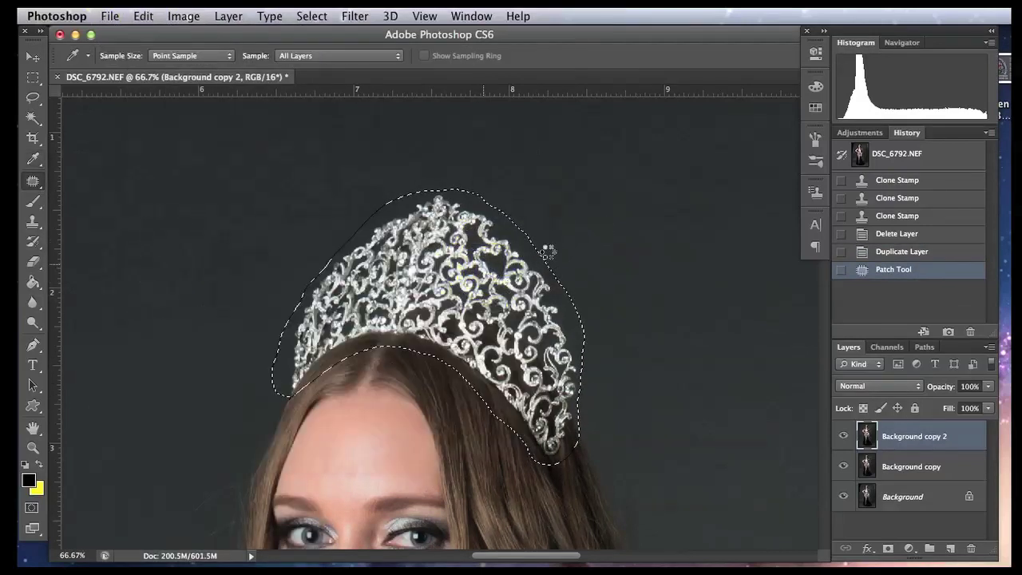
click(603, 258)
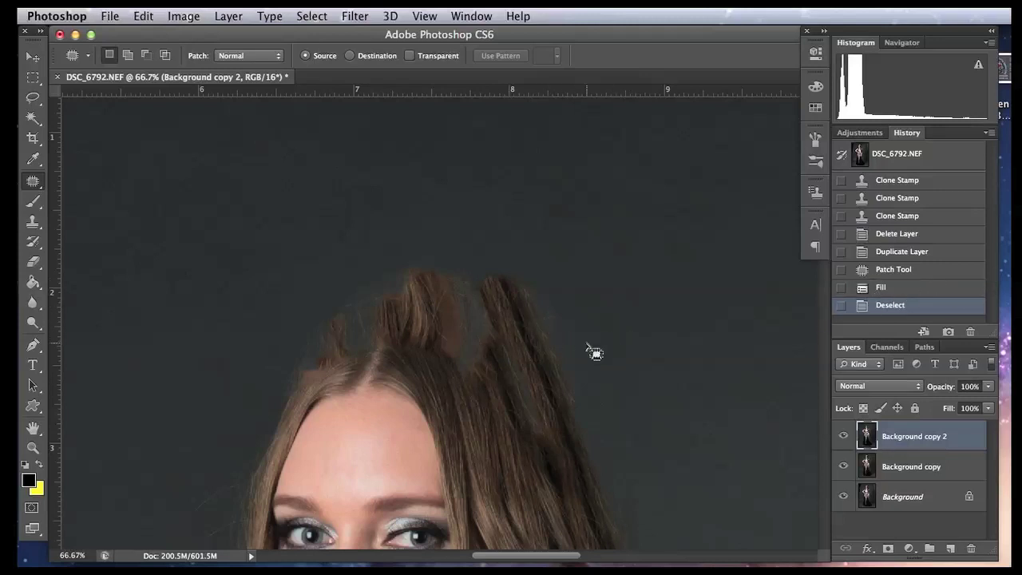
Step History back before the Fill so the crown reappears, and deselect.
click(912, 287)
click(912, 269)
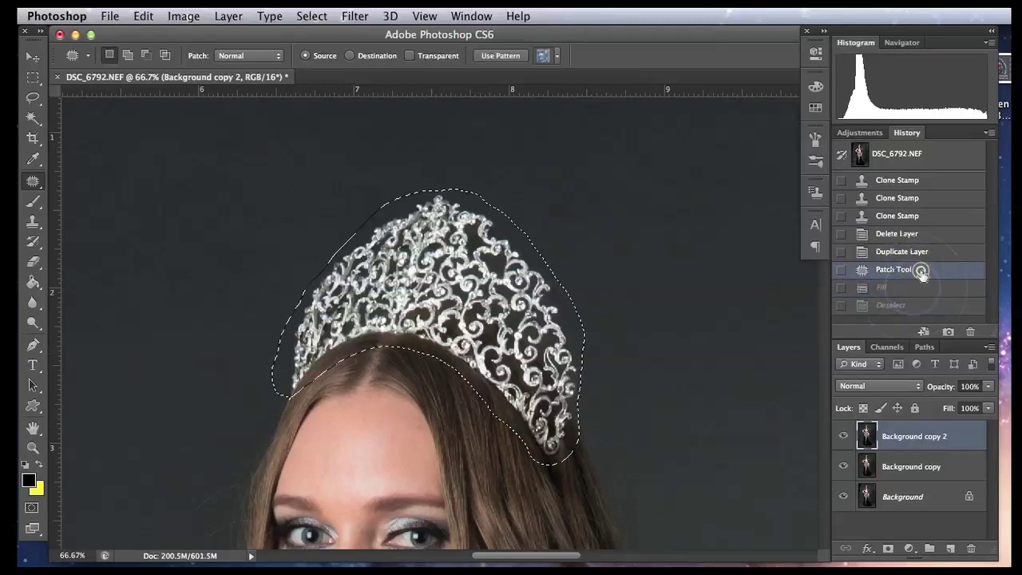
key(ctrl+d)
click(609, 289)
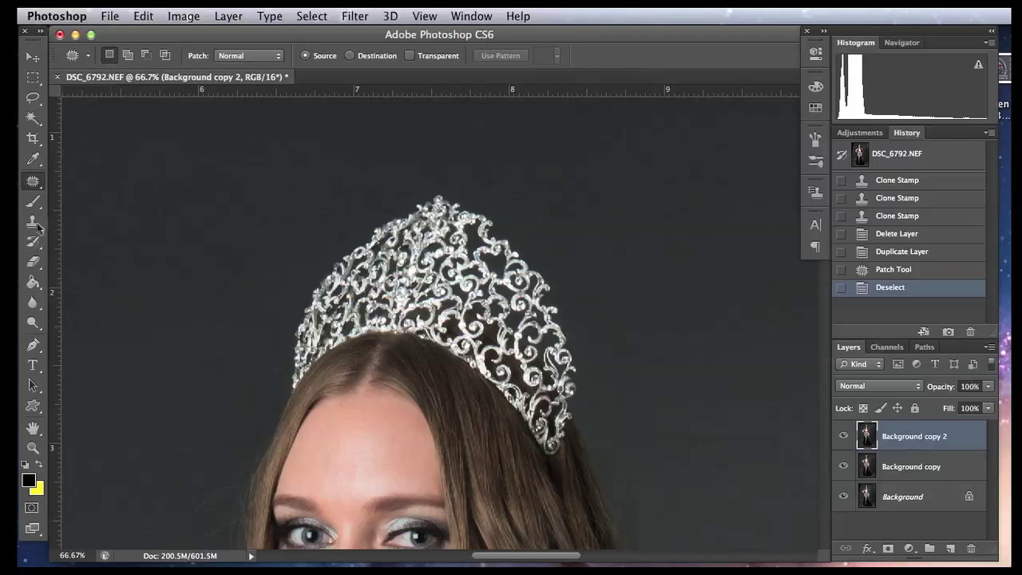
click(33, 222)
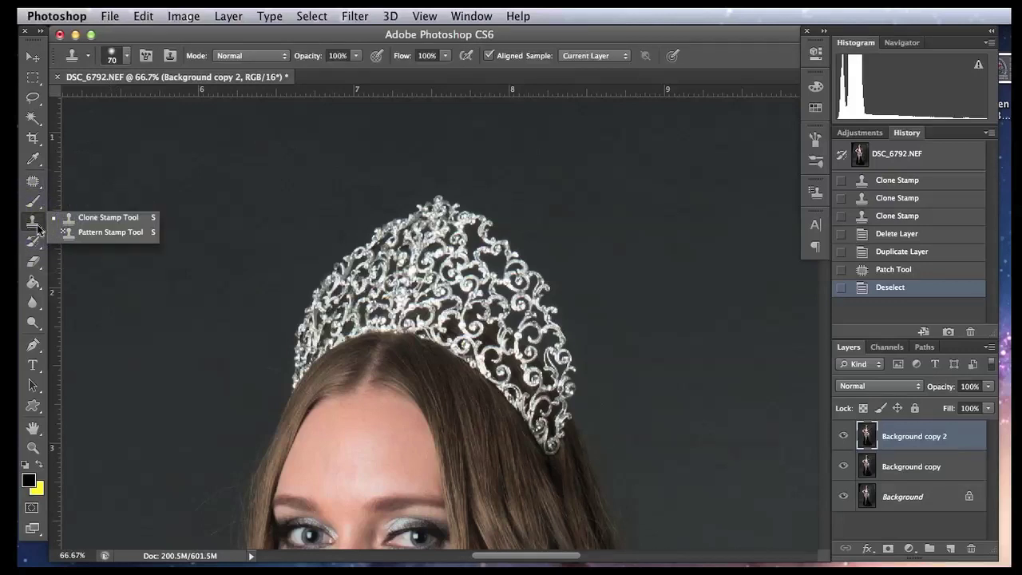
With the Clone Stamp, sample clean backdrop beside the crown and paint it over the crown's right edge.
click(101, 219)
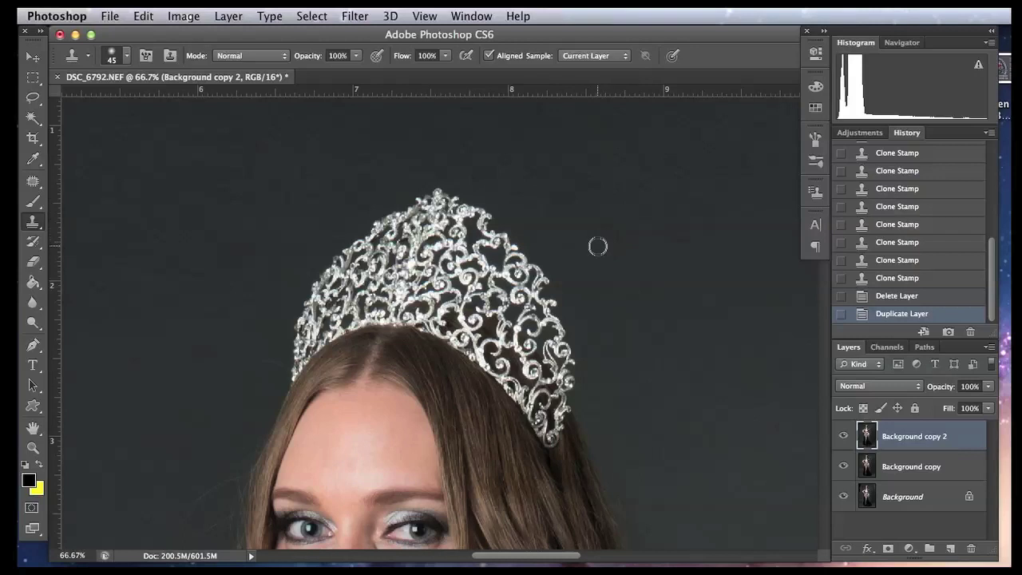
key(alt)
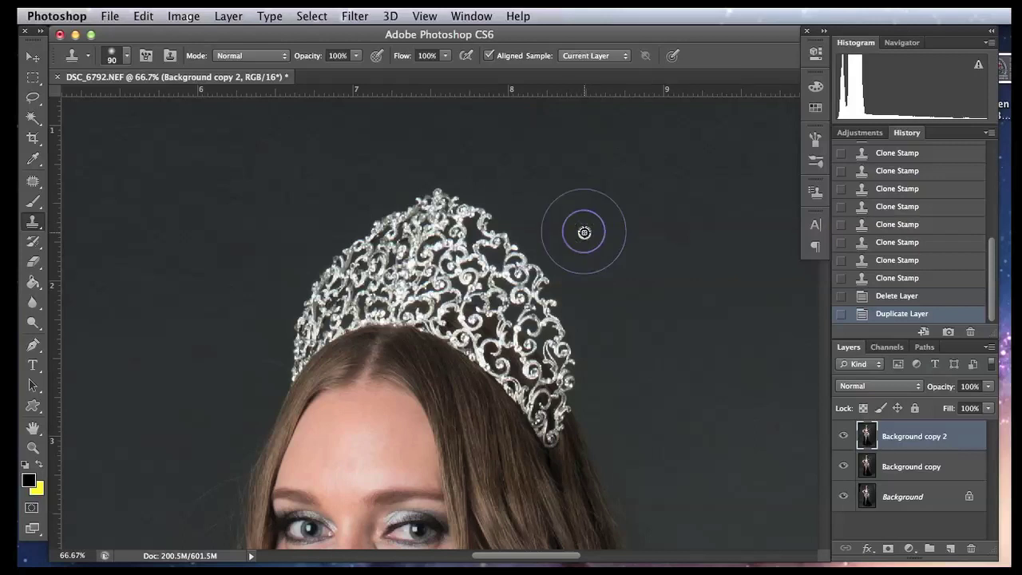
alt+click(585, 232)
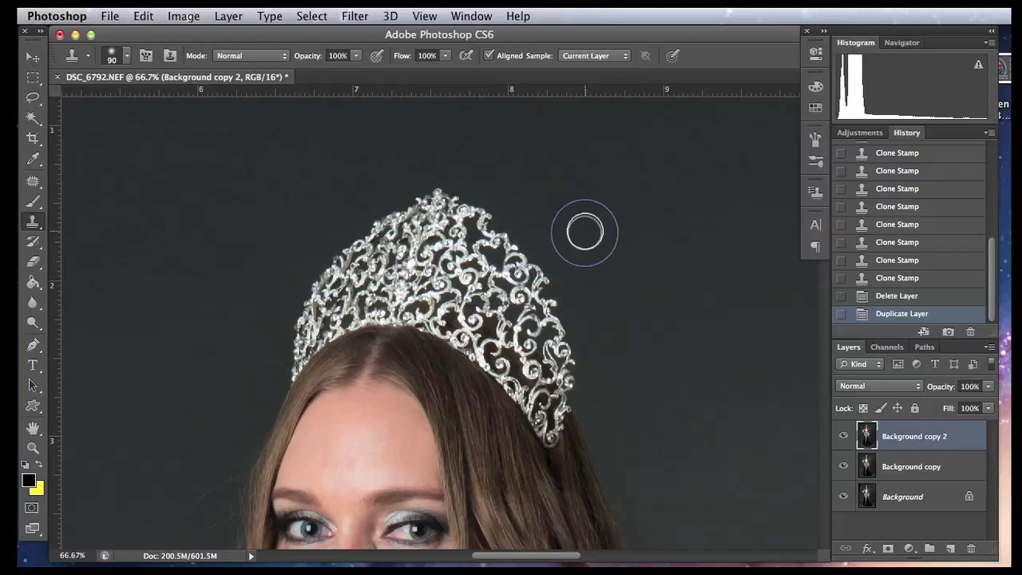
mouse_move(546, 257)
mouse_down()
mouse_move(498, 233)
mouse_move(541, 285)
mouse_move(509, 239)
mouse_move(533, 264)
mouse_up()
Clone fresh backdrop from above the crown over its right-edge filigree and top peak.
alt+click(529, 200)
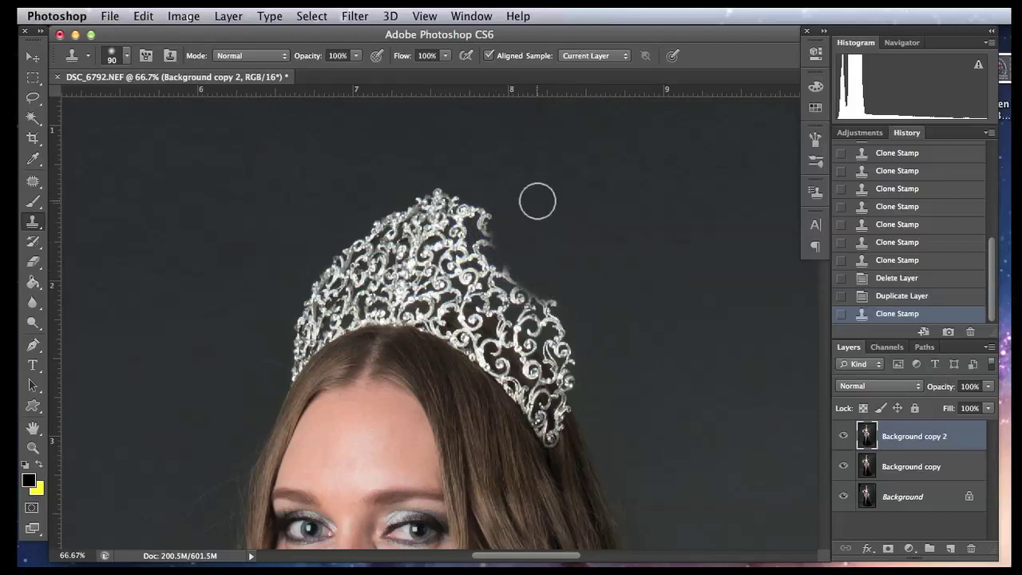
alt+click(533, 190)
mouse_move(495, 212)
mouse_down()
mouse_move(528, 264)
mouse_move(498, 246)
mouse_move(570, 354)
mouse_up()
alt+click(456, 150)
mouse_move(446, 182)
mouse_down()
mouse_move(455, 210)
mouse_move(383, 221)
mouse_move(436, 222)
mouse_move(497, 242)
mouse_up()
key(super+plus)
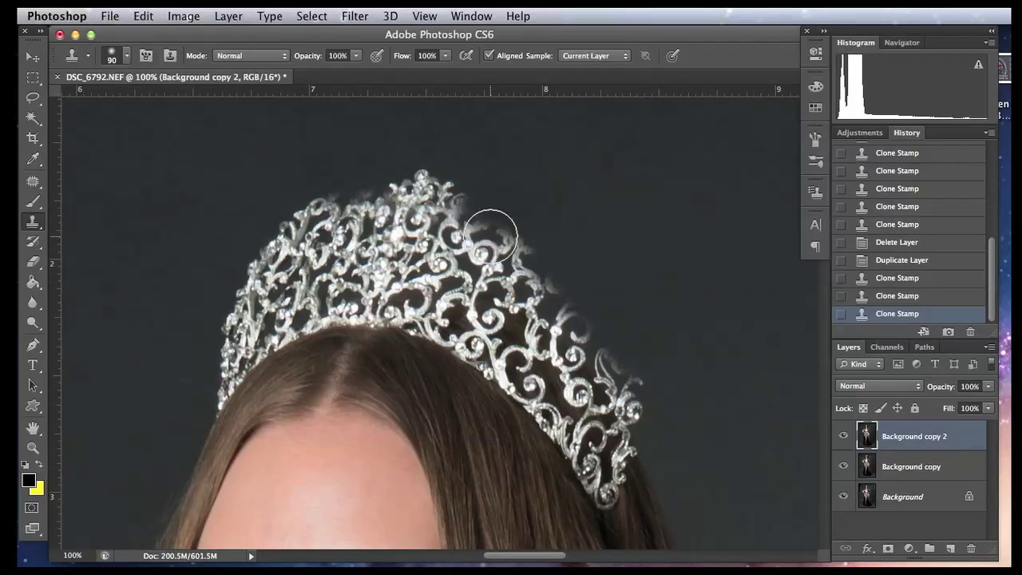
Make the clone brush fully soft and paint backdrop over the glowing edge along the tiara top.
scroll(463, 242, up, 5)
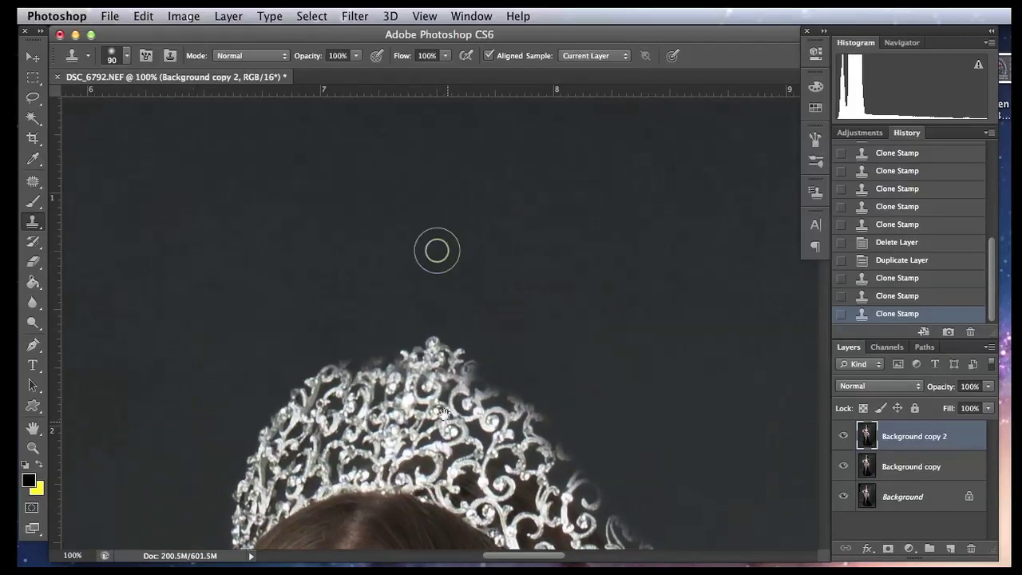
click(122, 55)
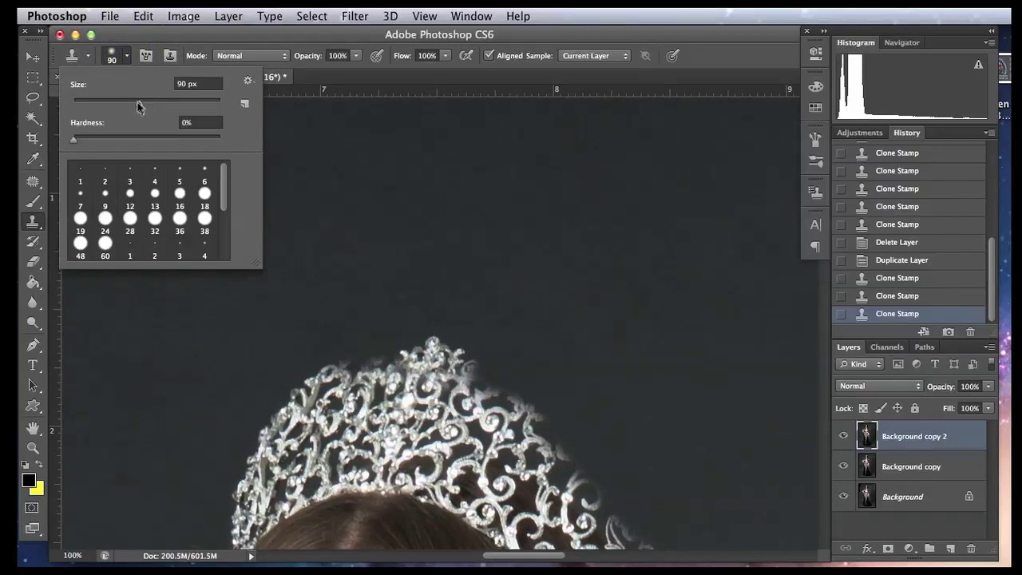
click(75, 142)
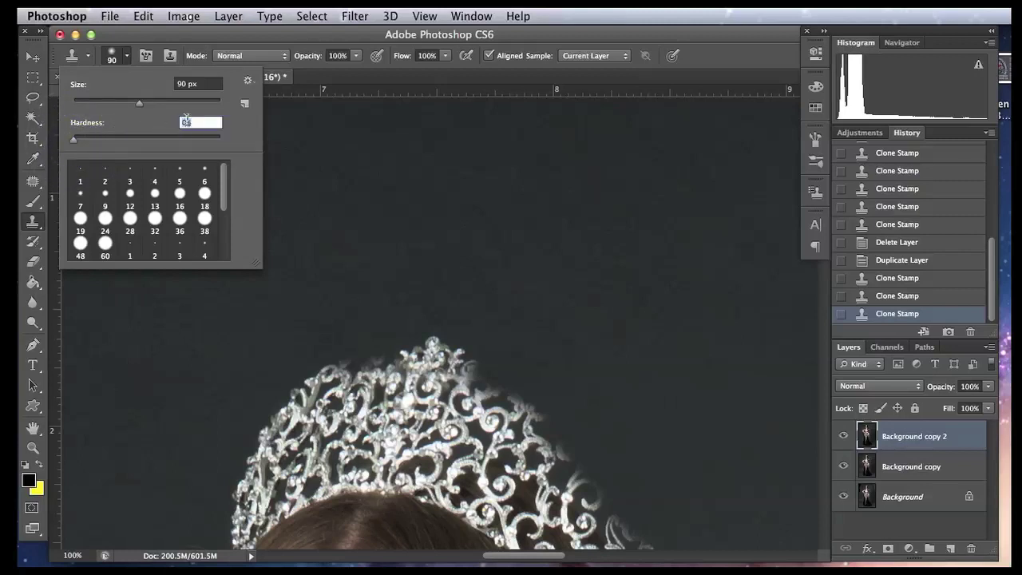
click(463, 276)
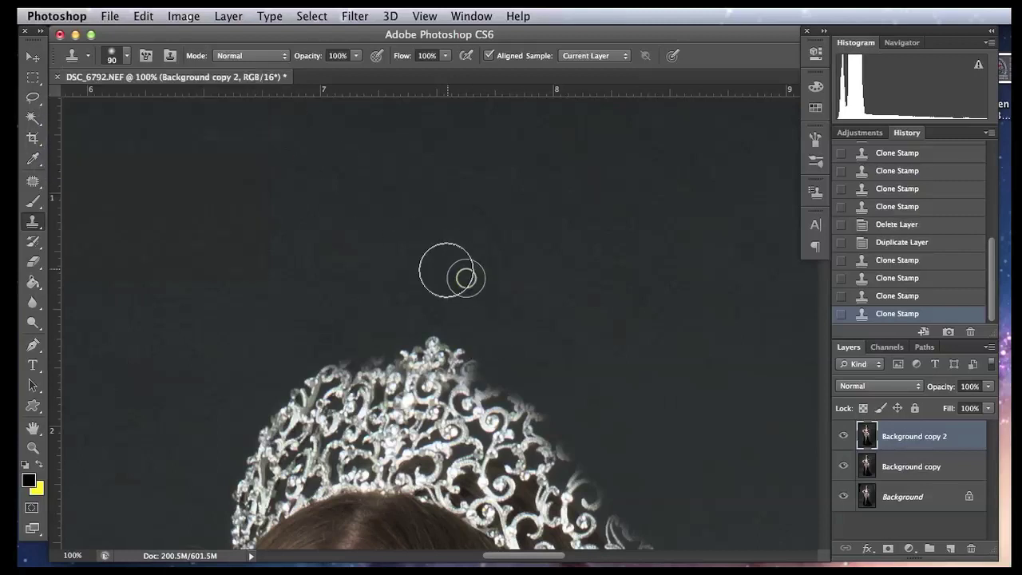
mouse_move(466, 278)
mouse_down()
mouse_move(431, 334)
mouse_move(485, 370)
mouse_move(403, 350)
mouse_move(301, 378)
mouse_move(391, 370)
mouse_move(542, 417)
mouse_move(438, 377)
mouse_move(273, 395)
mouse_move(404, 385)
mouse_move(515, 419)
mouse_up()
Switch the clone brush to full hardness and cover the tiara's upper-left edge with sampled backdrop.
click(126, 55)
drag(137, 136, 224, 140)
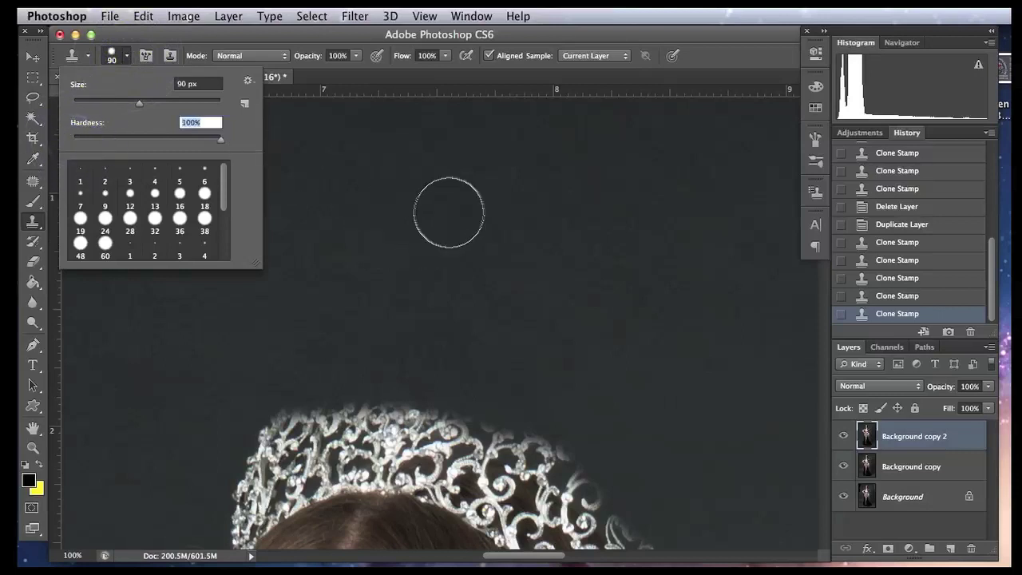
alt+click(420, 306)
click(417, 281)
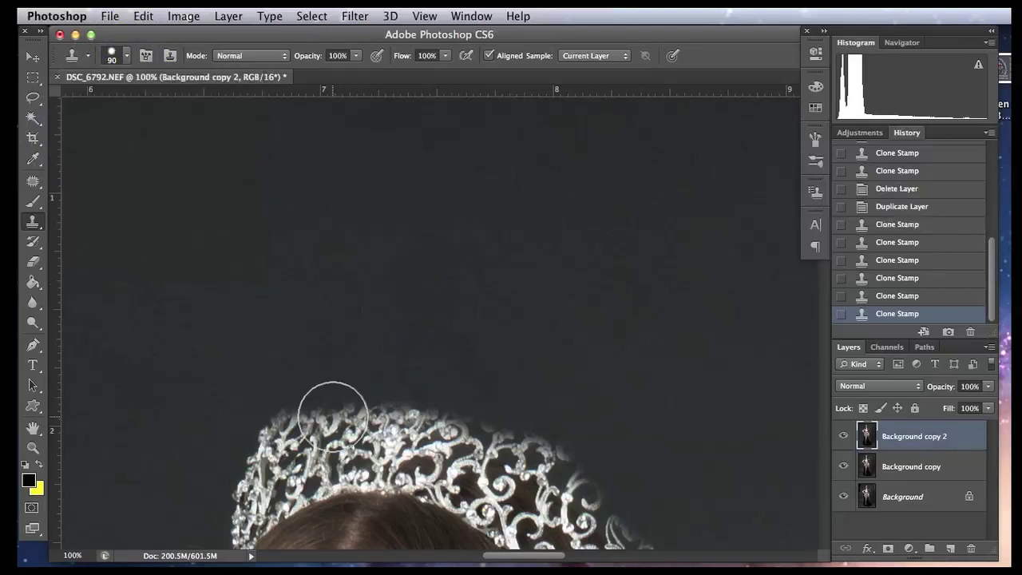
alt+click(343, 327)
mouse_move(357, 385)
mouse_down()
mouse_move(353, 376)
mouse_move(263, 422)
mouse_move(397, 397)
mouse_move(406, 406)
mouse_move(237, 439)
mouse_move(422, 418)
mouse_move(411, 391)
mouse_up()
Soften the 90 px clone brush to 3% hardness and paint backdrop over the remaining glow.
click(126, 56)
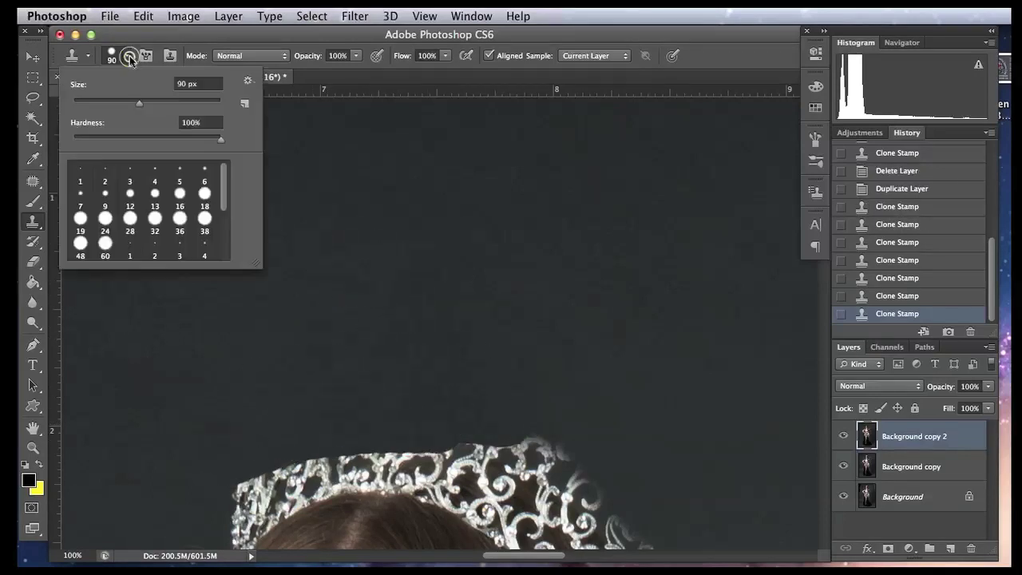
drag(100, 144, 80, 144)
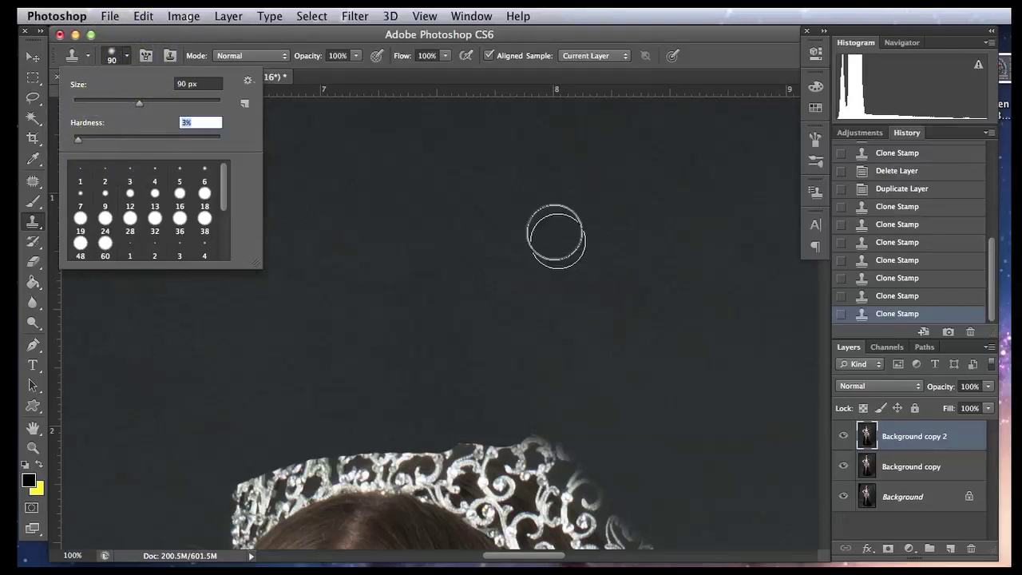
click(516, 331)
alt+click(564, 361)
mouse_move(497, 363)
mouse_down()
mouse_move(484, 416)
mouse_move(492, 422)
mouse_up()
scroll(615, 244, down, 5)
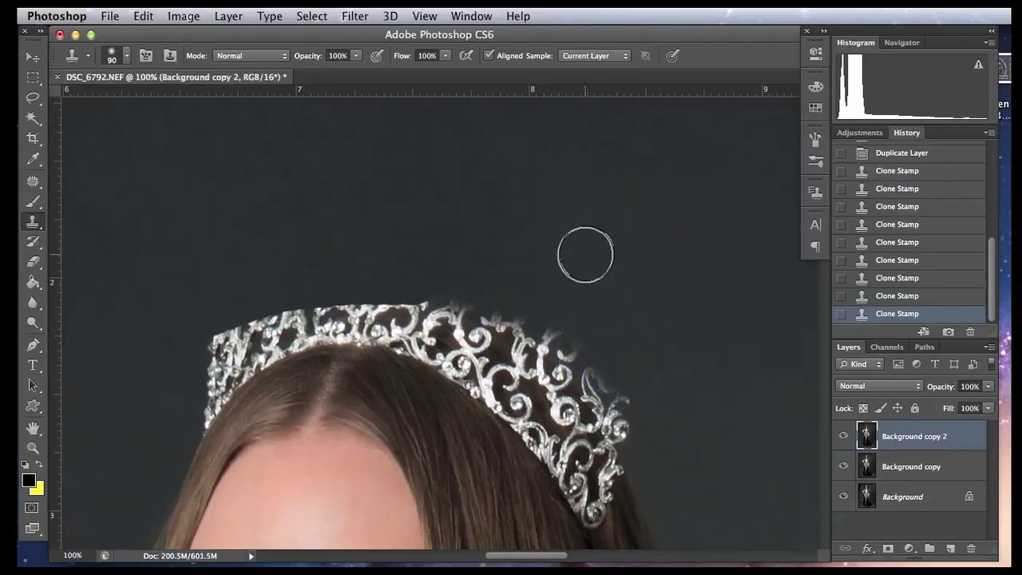
Clone backdrop down the tiara's right edge and over its upper-left edge.
alt+click(562, 307)
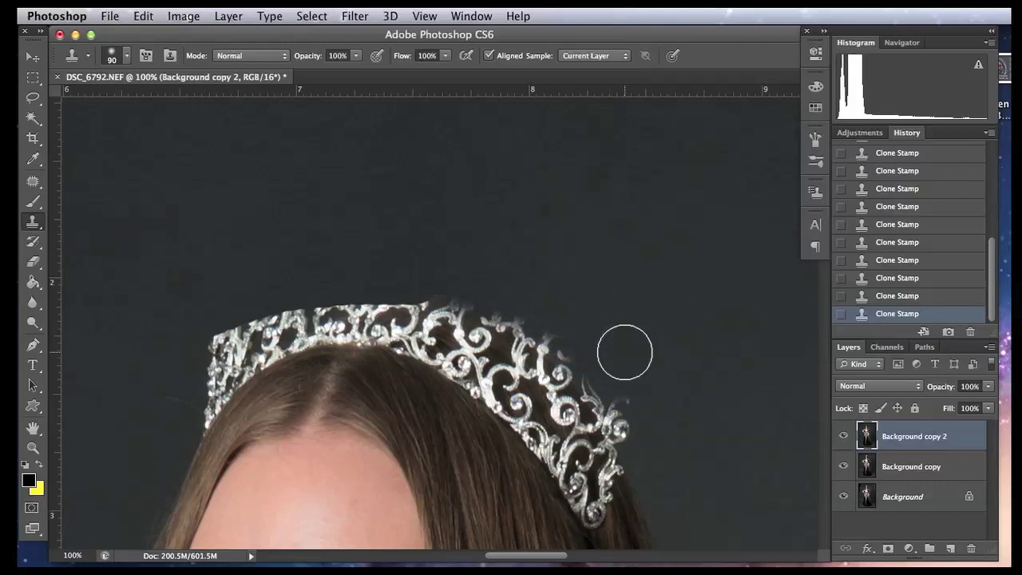
alt+click(613, 335)
mouse_move(598, 351)
mouse_down()
mouse_move(630, 424)
mouse_move(597, 376)
mouse_move(612, 413)
mouse_up()
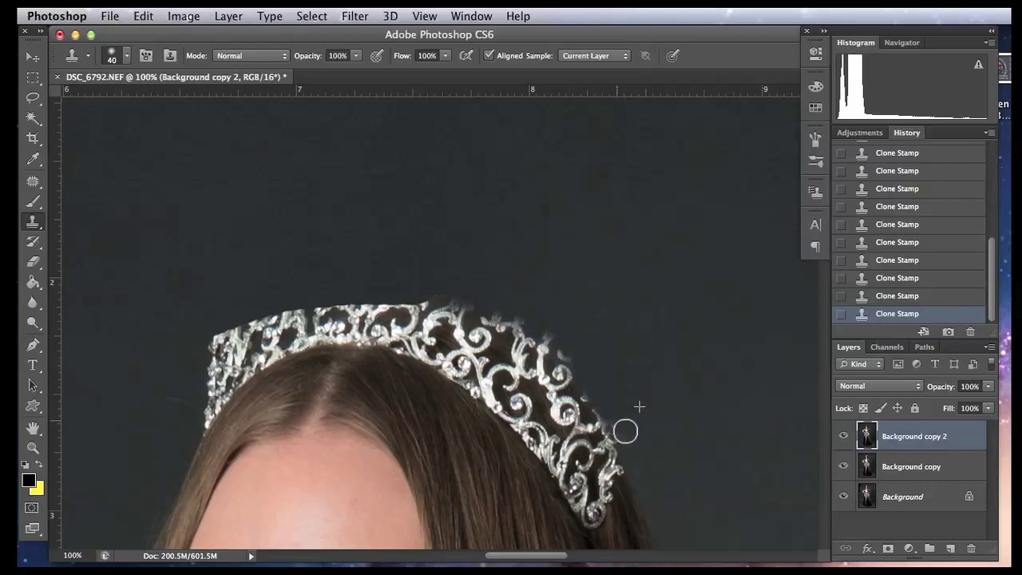
alt+click(238, 266)
mouse_move(269, 296)
mouse_down()
mouse_move(207, 371)
mouse_move(174, 379)
mouse_up()
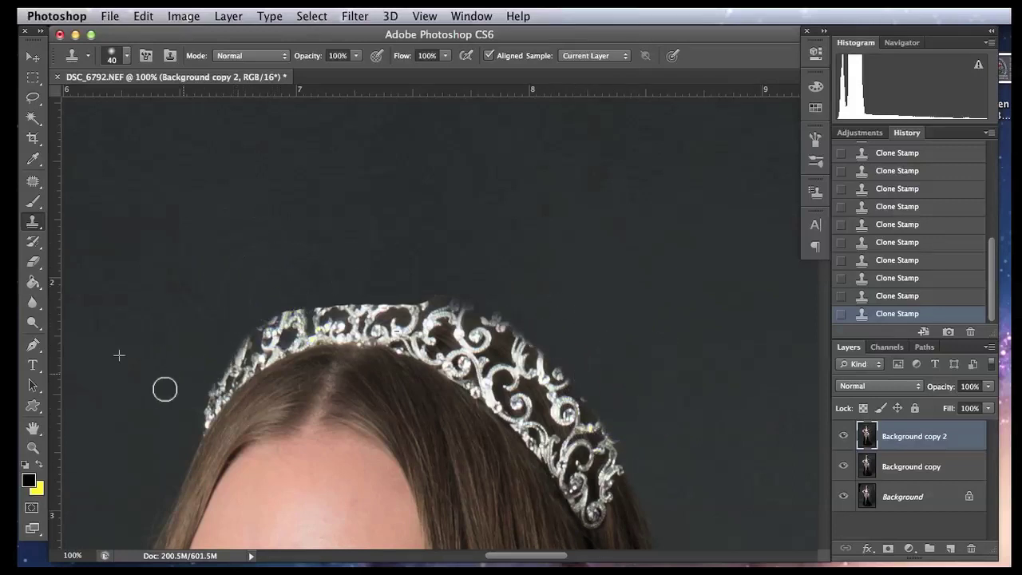
At 200% zoom, paint backdrop over the tiara's left fringe and touch up its top.
key(super+plus)
mouse_move(235, 245)
mouse_down()
mouse_move(575, 170)
mouse_move(559, 168)
mouse_up()
mouse_move(353, 296)
mouse_down()
mouse_move(307, 367)
mouse_move(333, 343)
mouse_move(307, 392)
mouse_move(275, 397)
mouse_up()
mouse_move(199, 393)
mouse_down()
mouse_move(288, 408)
mouse_move(281, 435)
mouse_move(337, 352)
mouse_move(494, 219)
mouse_move(526, 210)
mouse_move(351, 318)
mouse_move(493, 253)
mouse_move(349, 325)
mouse_move(403, 311)
mouse_up()
drag(389, 210, 382, 206)
scroll(382, 206, up, 5)
scroll(382, 205, right, 5)
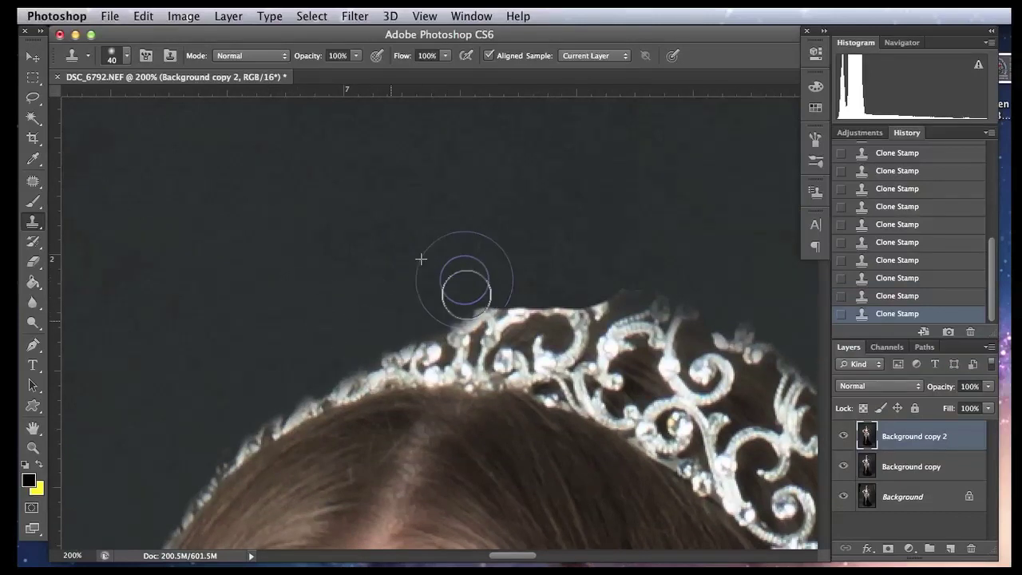
drag(474, 296, 452, 299)
Sample backdrop above the tiara and clean away its sparkly top fringe.
mouse_move(623, 234)
mouse_down()
mouse_move(396, 194)
mouse_move(412, 234)
mouse_move(495, 270)
mouse_move(634, 354)
mouse_move(486, 276)
mouse_move(620, 342)
mouse_move(675, 387)
mouse_move(611, 342)
mouse_up()
alt+click(470, 184)
mouse_move(737, 404)
mouse_down()
mouse_move(658, 255)
mouse_move(638, 285)
mouse_move(657, 322)
mouse_move(632, 297)
mouse_move(698, 383)
mouse_up()
key(super+minus)
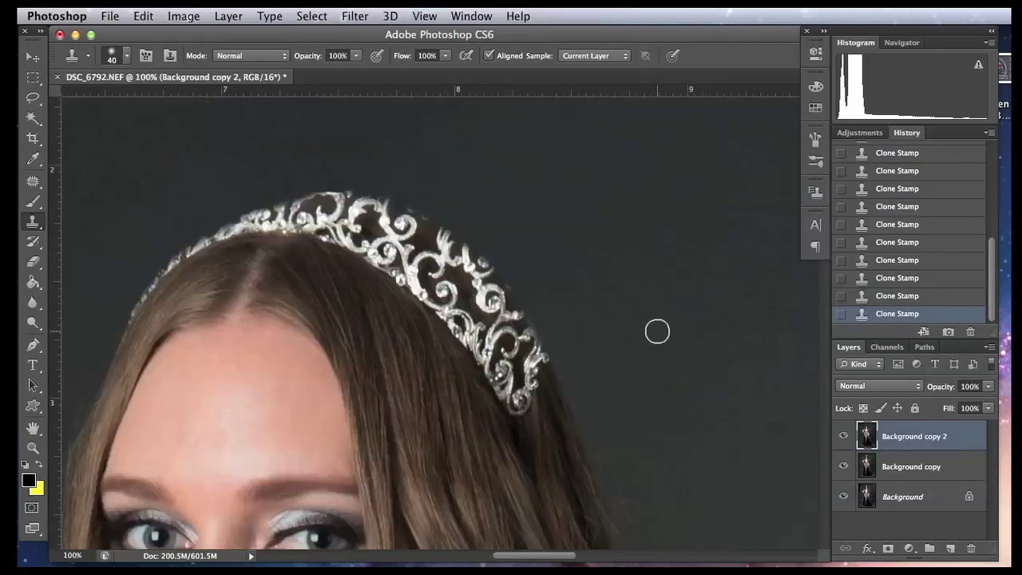
drag(348, 276, 458, 337)
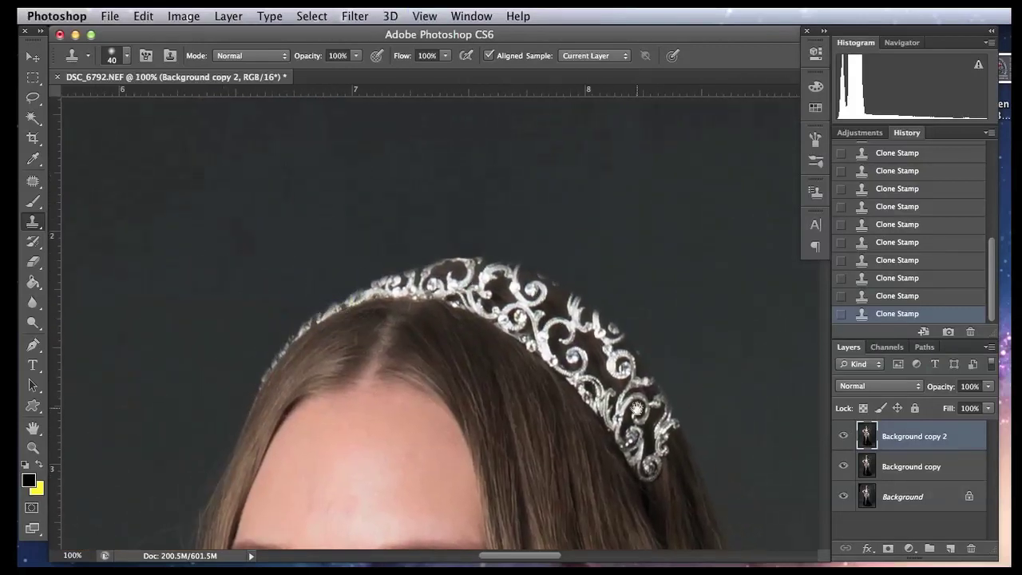
key(super+plus)
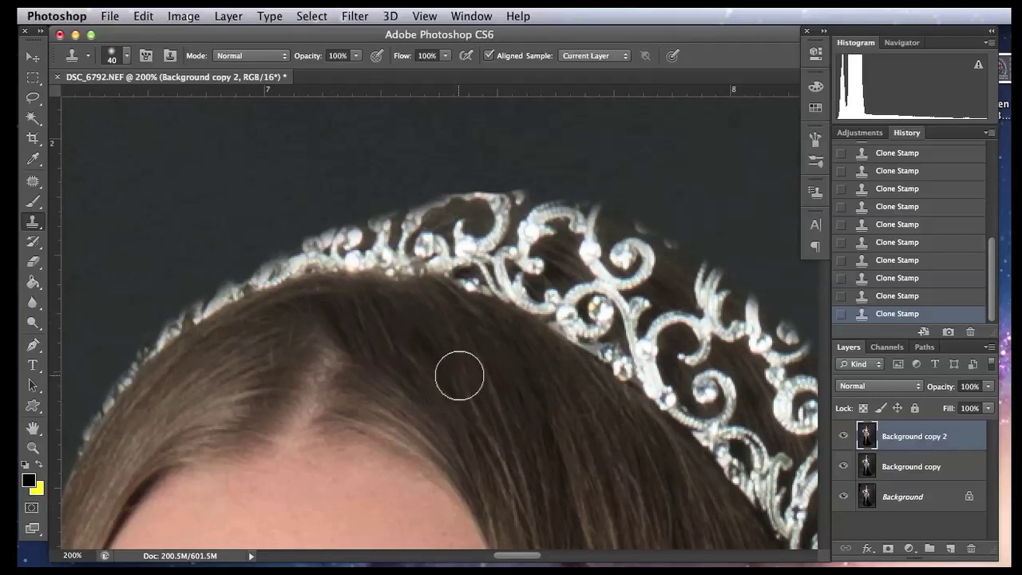
Undo the bad parting stroke, then clone hair over the scalp and remove flyaway wisps.
key(super+z)
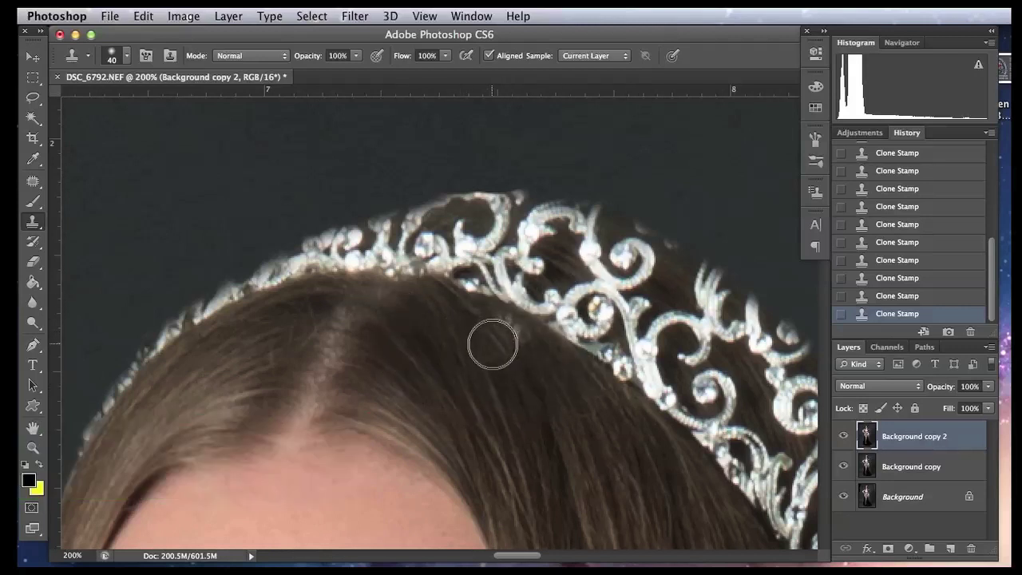
alt+click(437, 344)
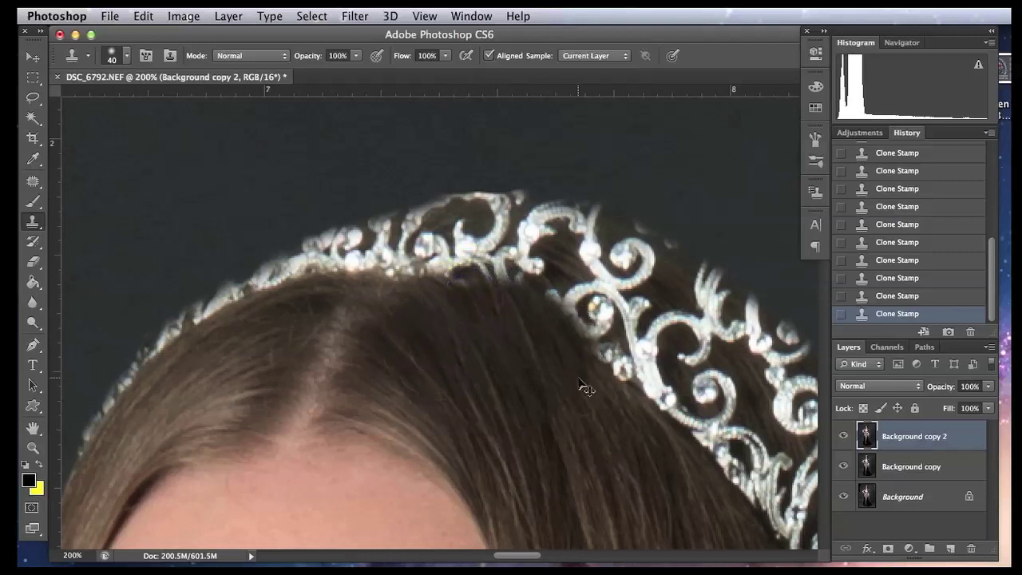
mouse_move(273, 377)
mouse_down()
mouse_move(248, 372)
mouse_move(269, 348)
mouse_up()
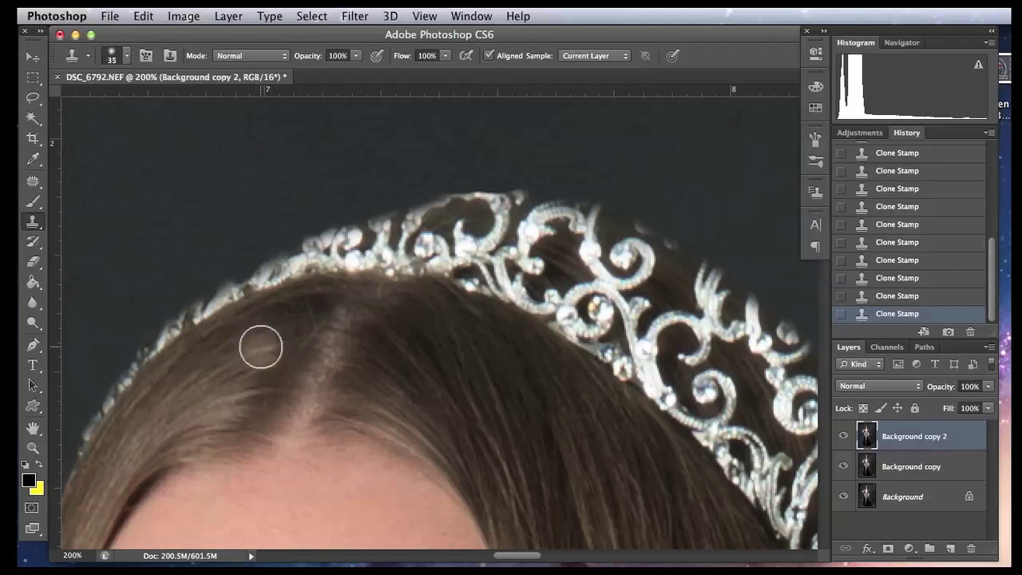
key(bracketleft)
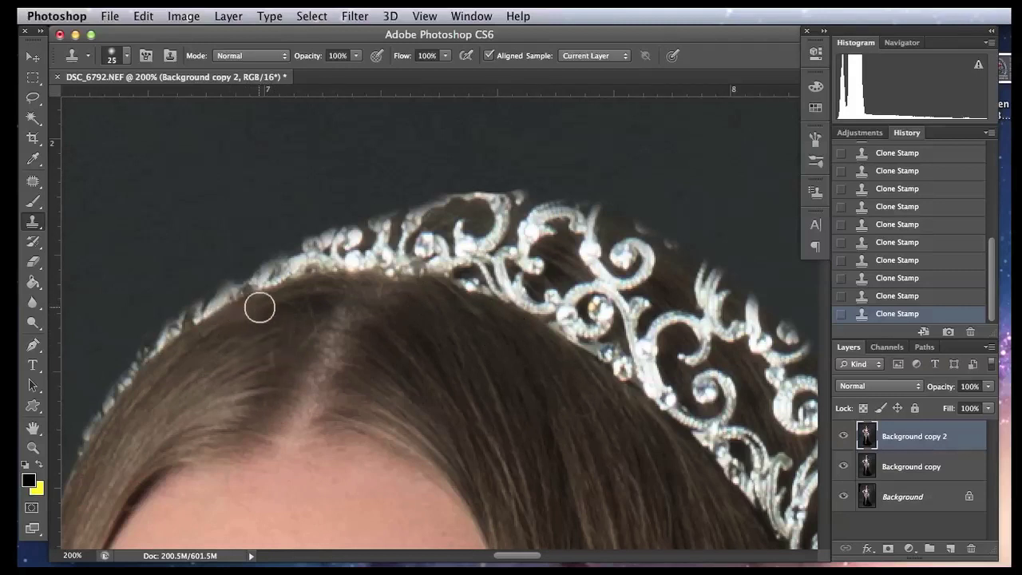
alt+click(279, 319)
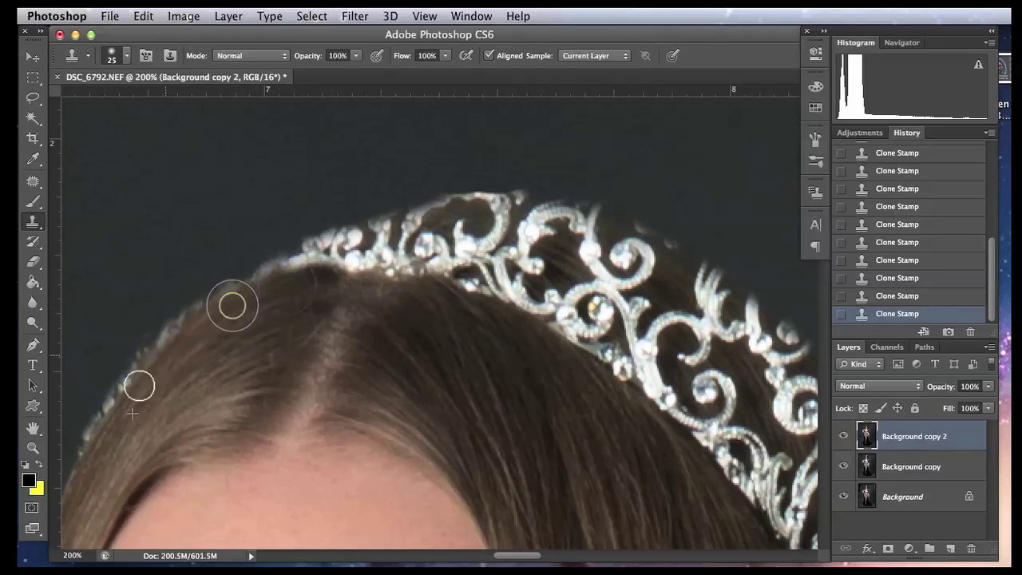
scroll(228, 239, down, 5)
scroll(228, 240, left, 8)
mouse_move(312, 280)
mouse_down()
mouse_move(289, 267)
mouse_move(230, 339)
mouse_up()
Clone backdrop along the hair's outer edge and over the tiara's raised top point.
alt+click(200, 269)
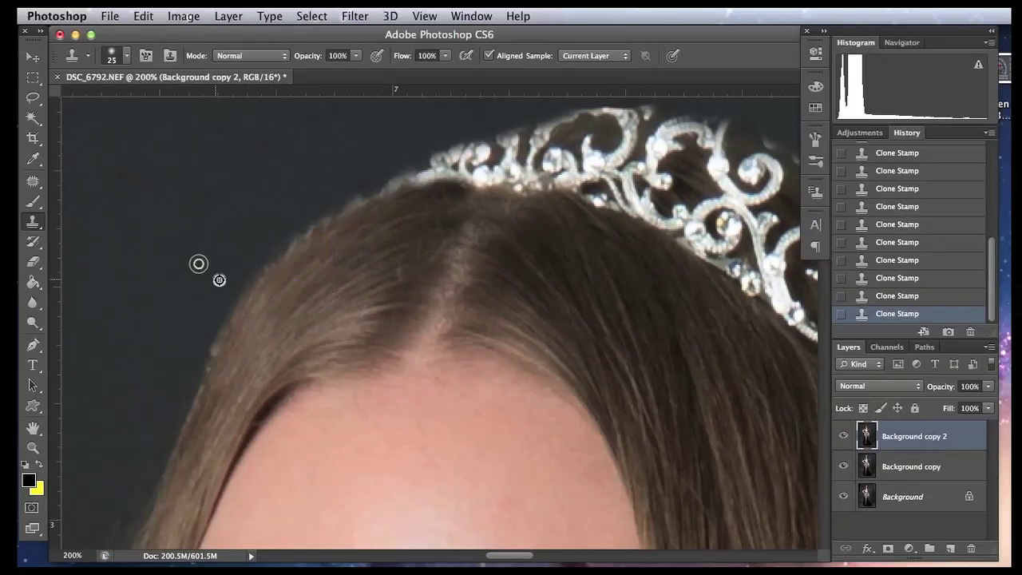
mouse_move(219, 283)
mouse_down()
mouse_move(263, 247)
mouse_move(311, 214)
mouse_move(211, 320)
mouse_move(396, 171)
mouse_move(267, 245)
mouse_up()
scroll(259, 204, up, 5)
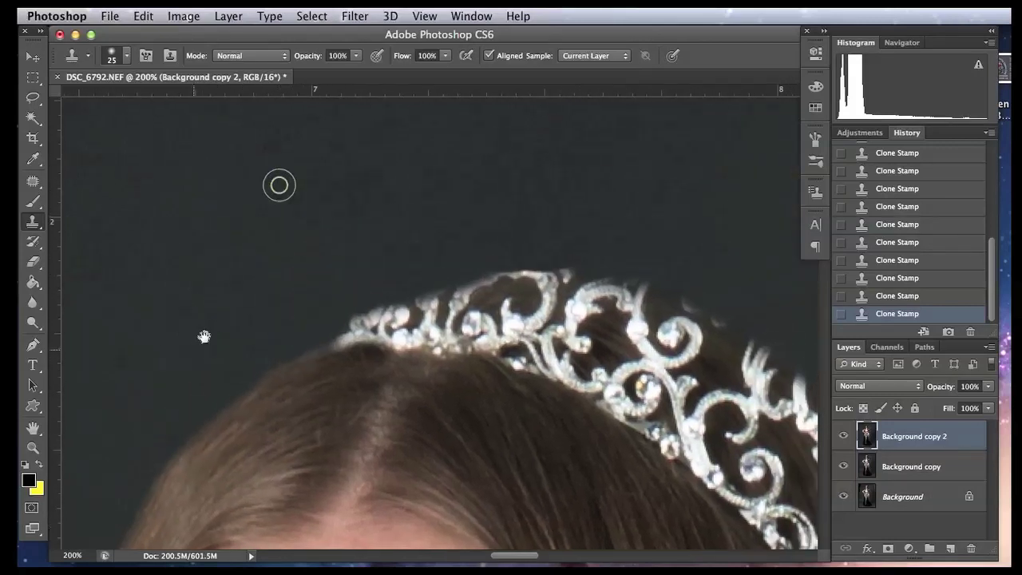
alt+click(358, 255)
mouse_move(380, 283)
mouse_down()
mouse_move(313, 319)
mouse_move(479, 263)
mouse_move(371, 298)
mouse_move(412, 284)
mouse_up()
mouse_move(531, 249)
mouse_down()
mouse_move(495, 256)
mouse_move(564, 260)
mouse_move(401, 263)
mouse_up()
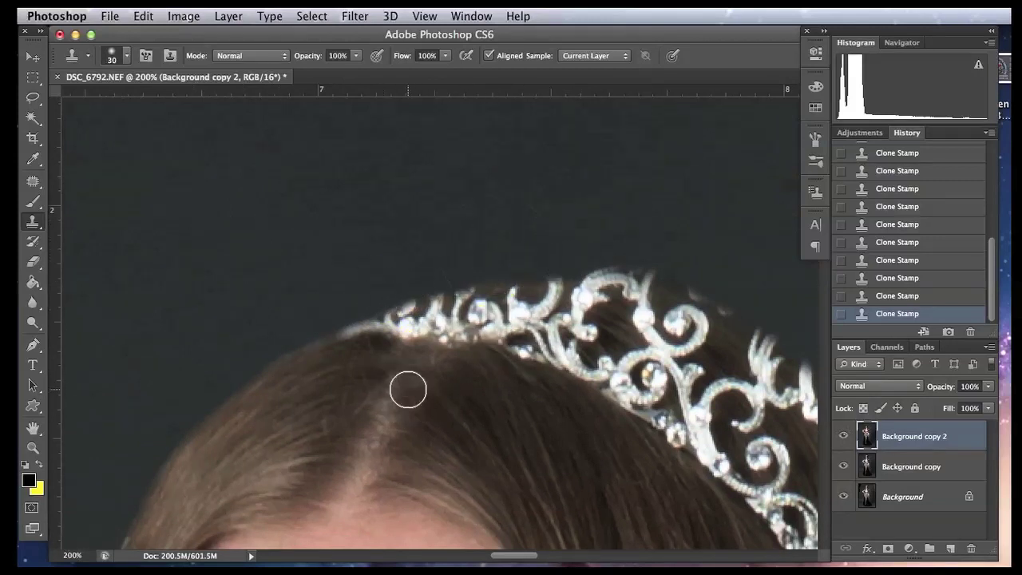
Paint sampled hair over the remaining tiara sections until the crown is gone.
alt+click(391, 398)
mouse_move(418, 357)
mouse_down()
mouse_move(448, 322)
mouse_move(350, 380)
mouse_move(331, 367)
mouse_move(357, 381)
mouse_move(392, 337)
mouse_up()
alt+click(356, 380)
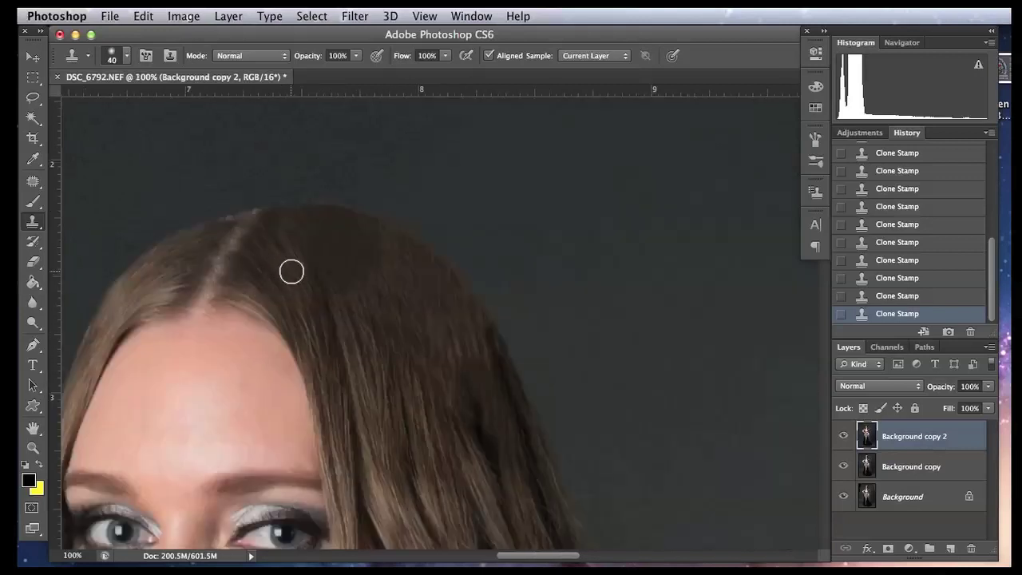
key(super+equal)
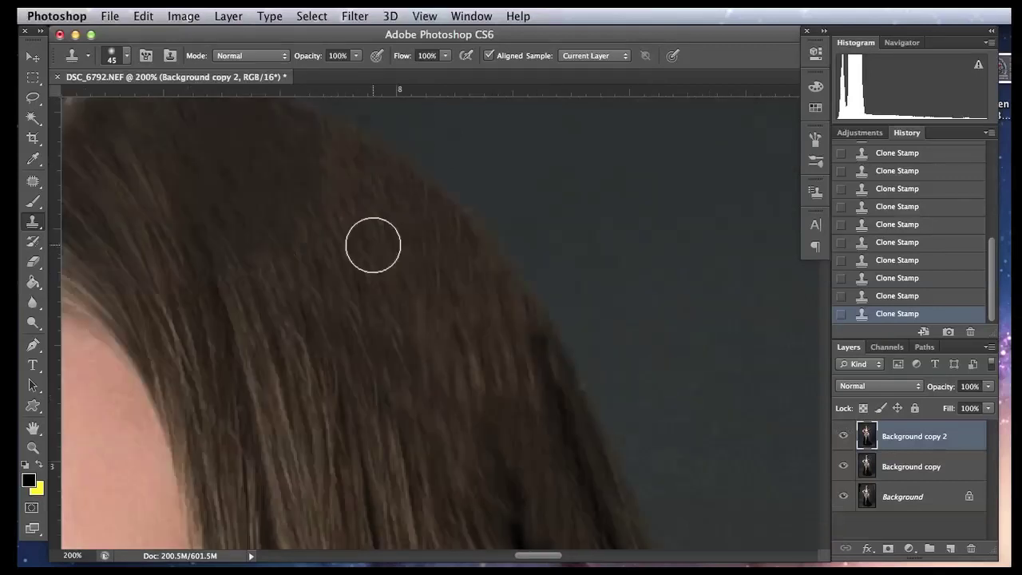
drag(373, 244, 551, 342)
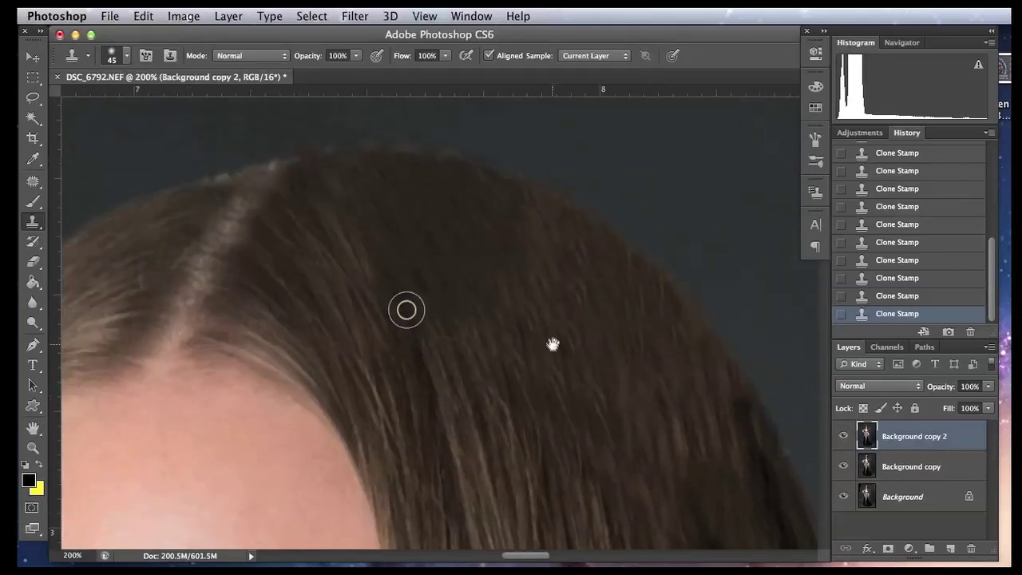
alt+click(345, 295)
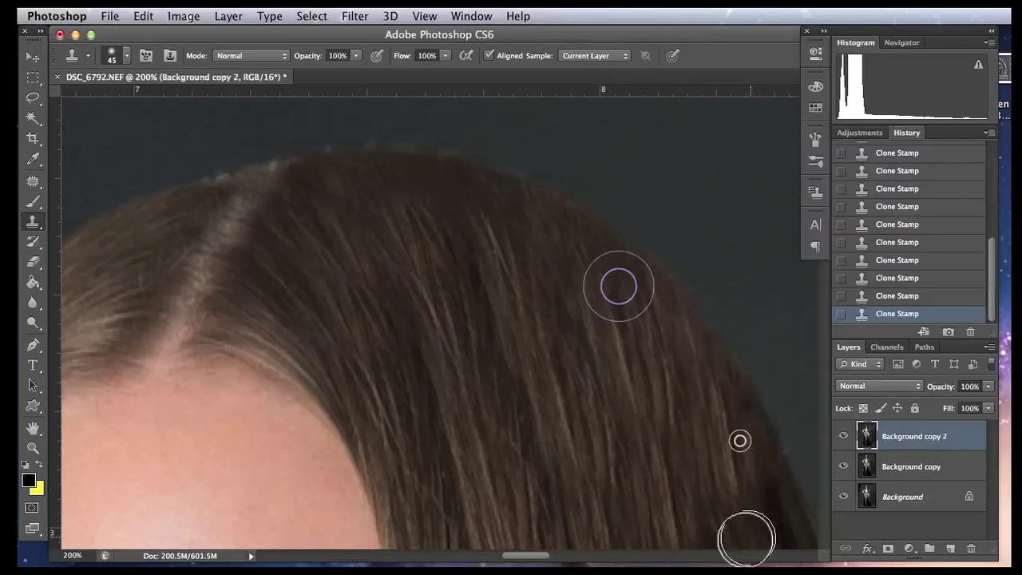
key(super+minus)
key(super+minus)
key(super+equal)
key(super+equal)
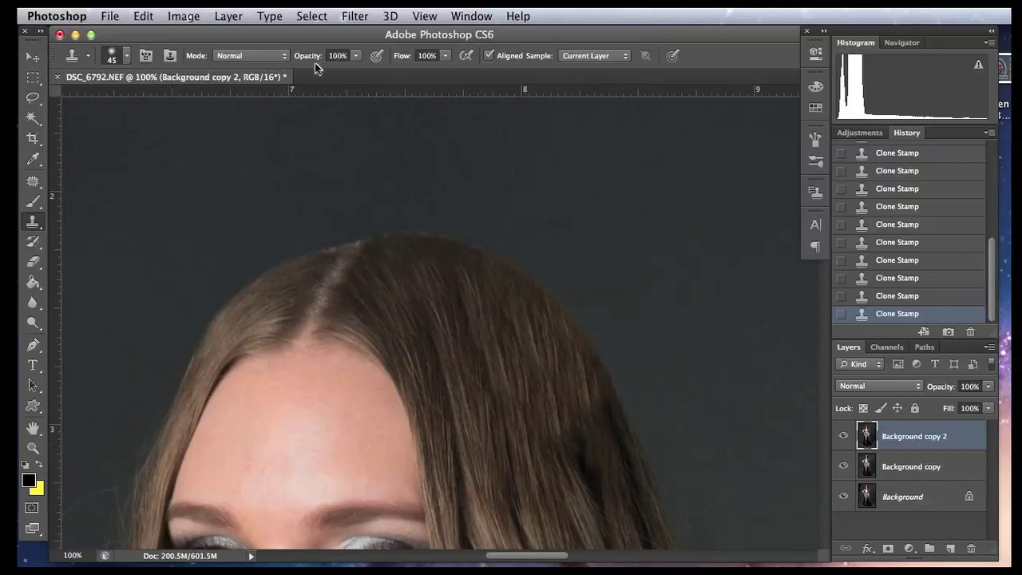
Set the Clone Stamp to 31% opacity and a 60 px brush.
click(356, 55)
drag(363, 70, 325, 70)
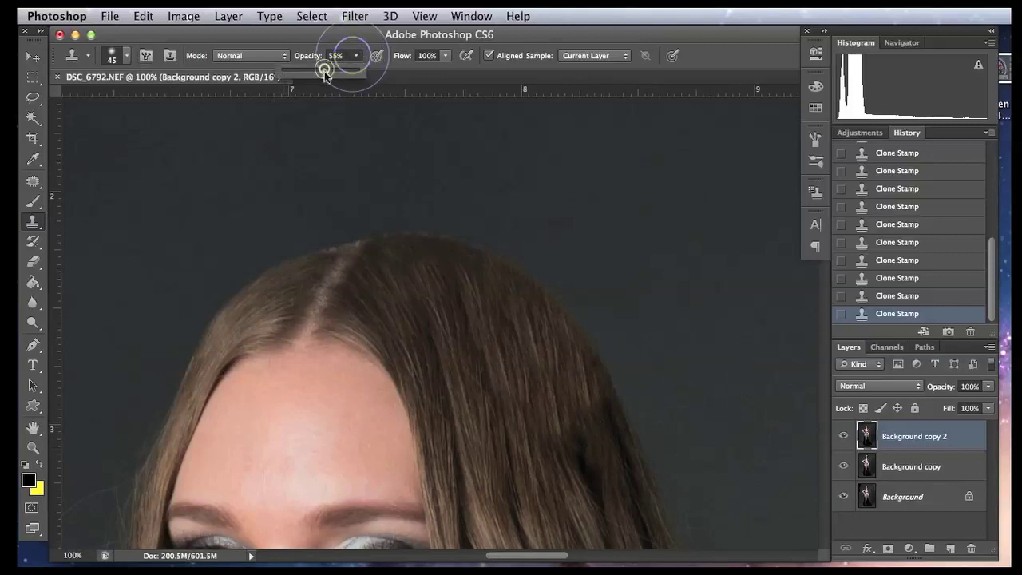
alt+click(566, 471)
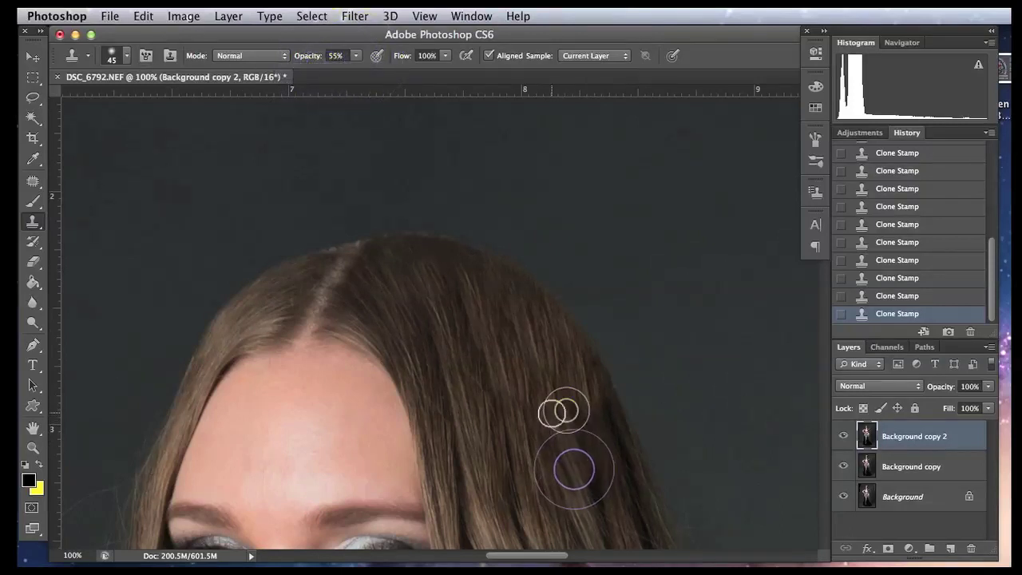
key(super+equal)
drag(530, 376, 271, 140)
click(356, 56)
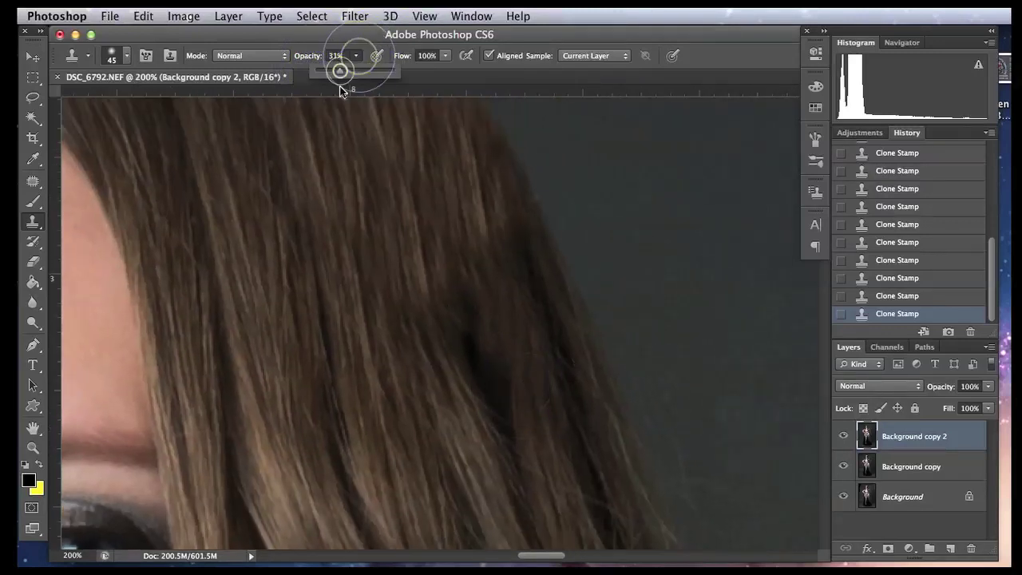
key(bracketright)
key(bracketright)
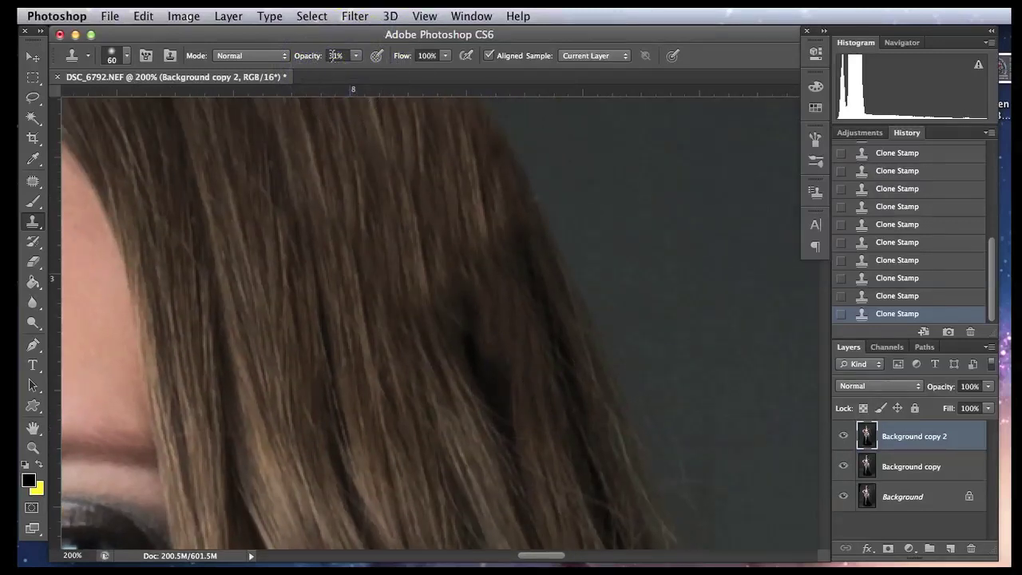
Stamp sampled hair over the uneven strands along the right side of the head.
alt+click(437, 341)
click(431, 242)
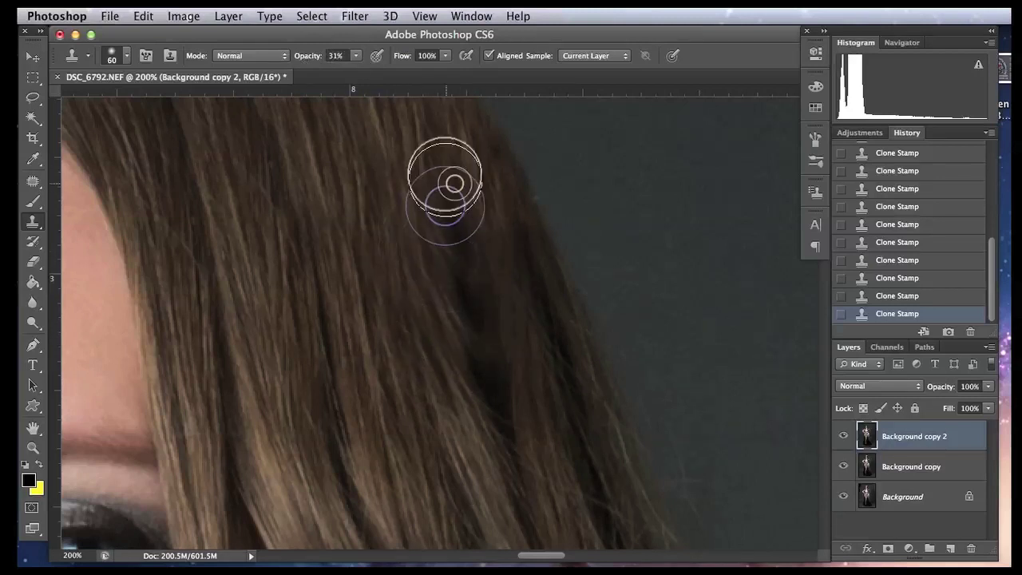
key(super+minus)
key(super+plus)
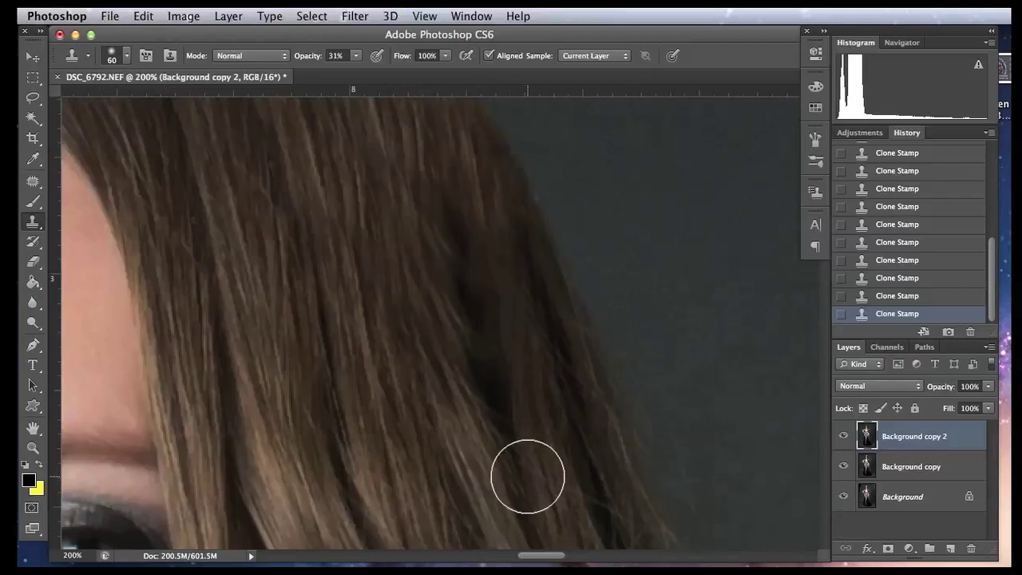
alt+click(436, 327)
click(474, 349)
click(449, 271)
Zoom in to 200% and centre the view on the top hairline.
key(super+minus)
key(super+minus)
key(super+minus)
key(super+minus)
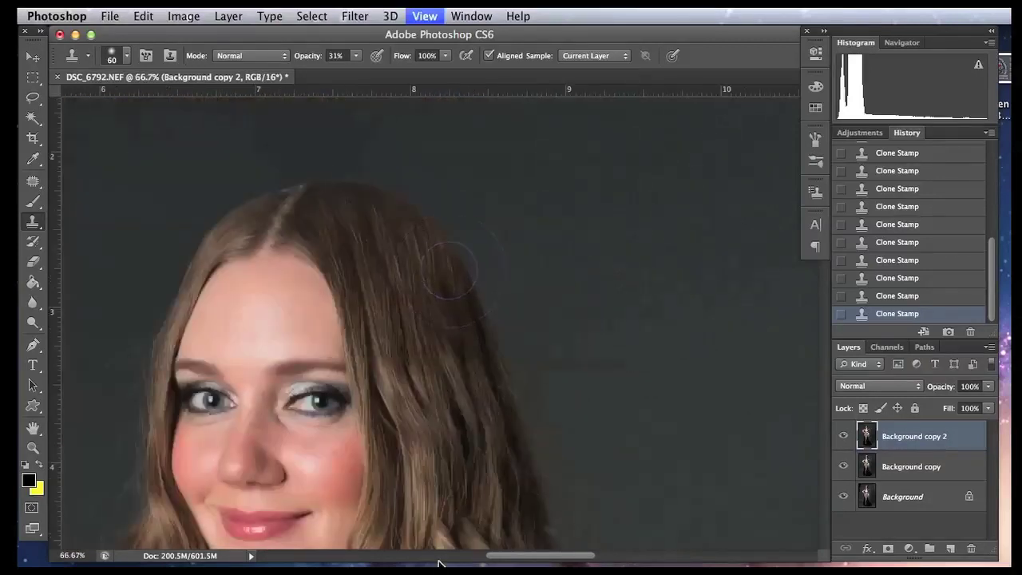
key(super+plus)
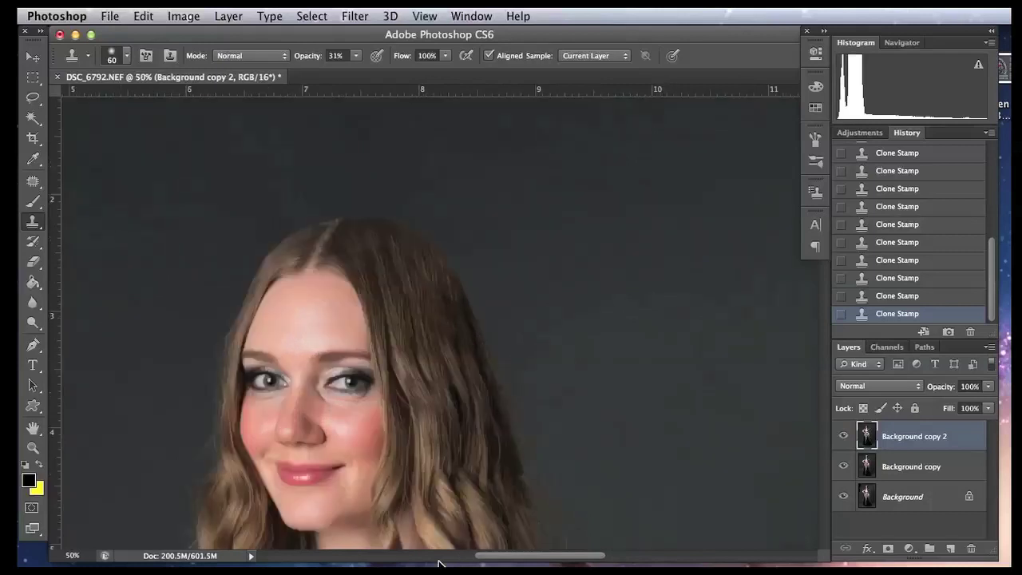
drag(418, 299, 506, 391)
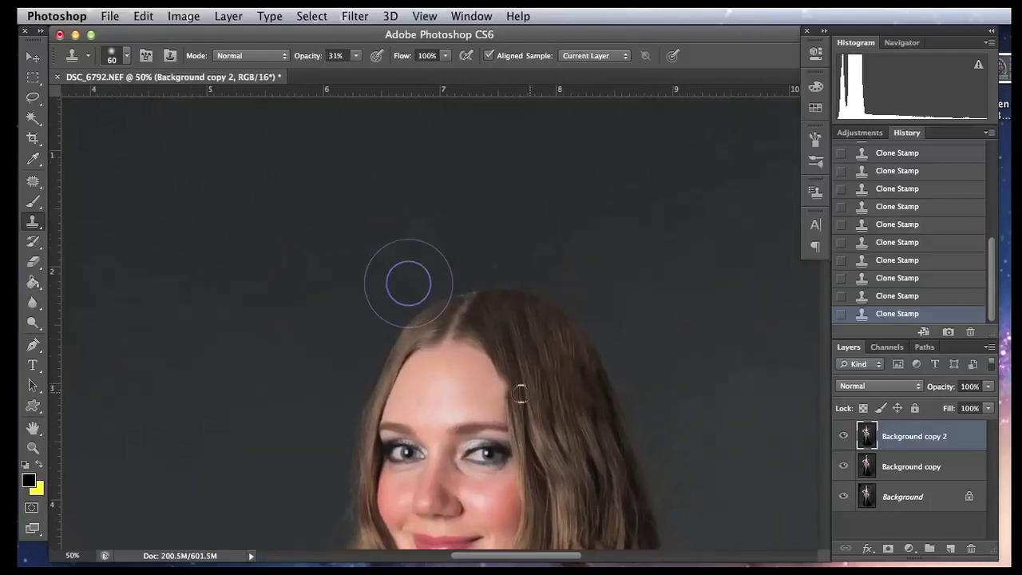
drag(575, 399, 512, 289)
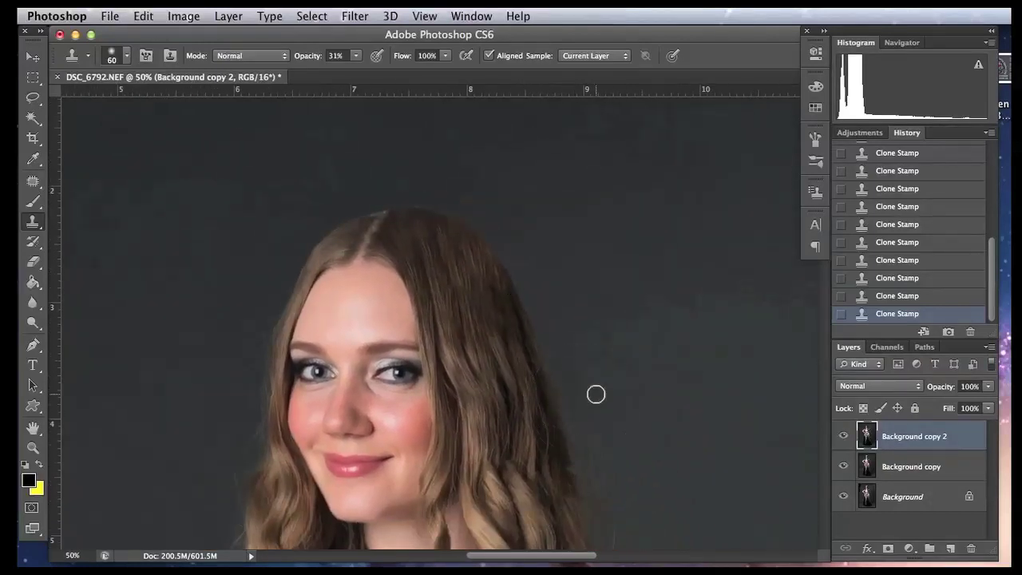
key(super+plus)
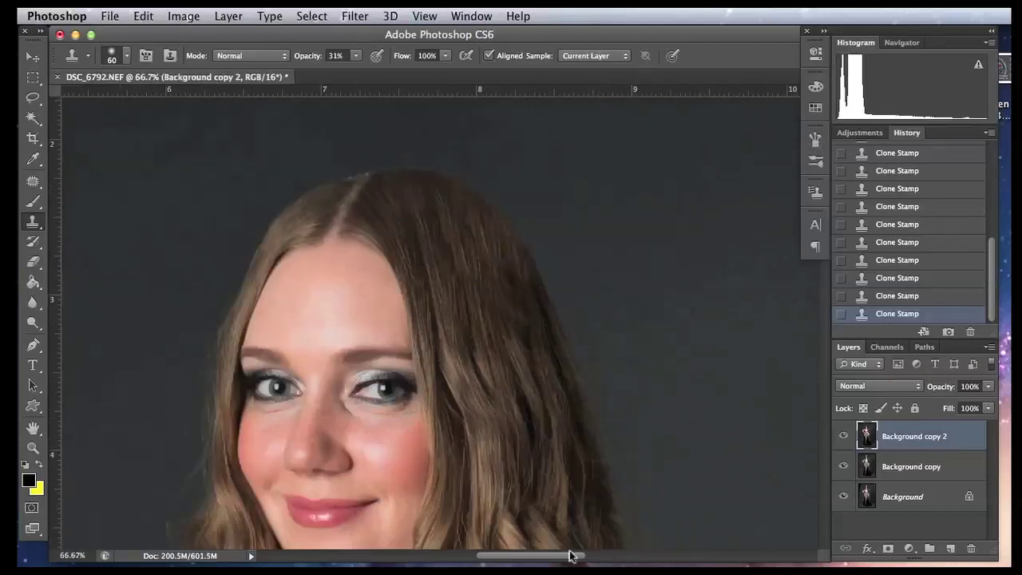
scroll(571, 561, right, 5)
scroll(571, 562, down, 4)
scroll(429, 293, up, 4)
scroll(429, 292, left, 4)
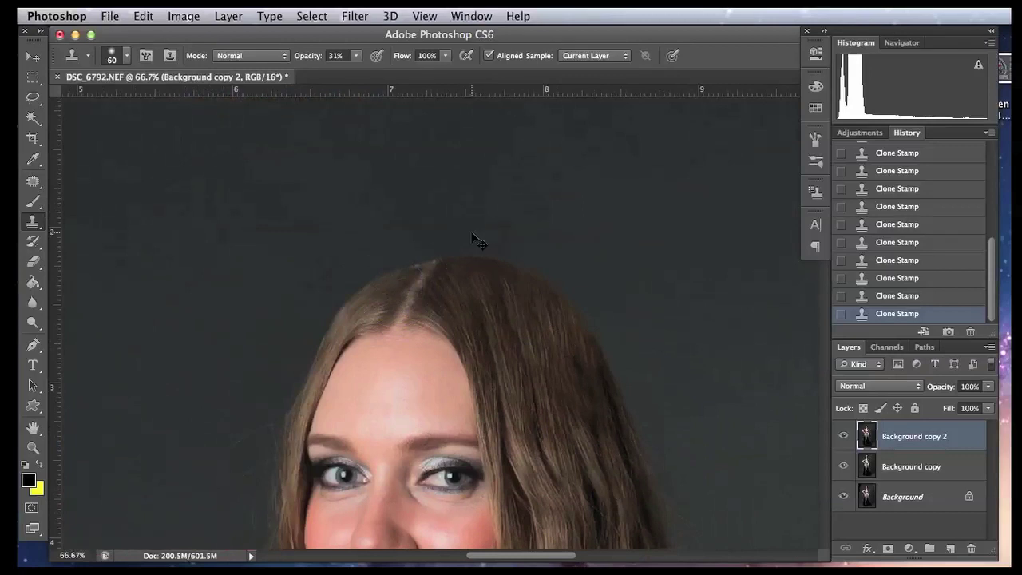
key(super+plus)
key(super+plus)
scroll(483, 277, up, 4)
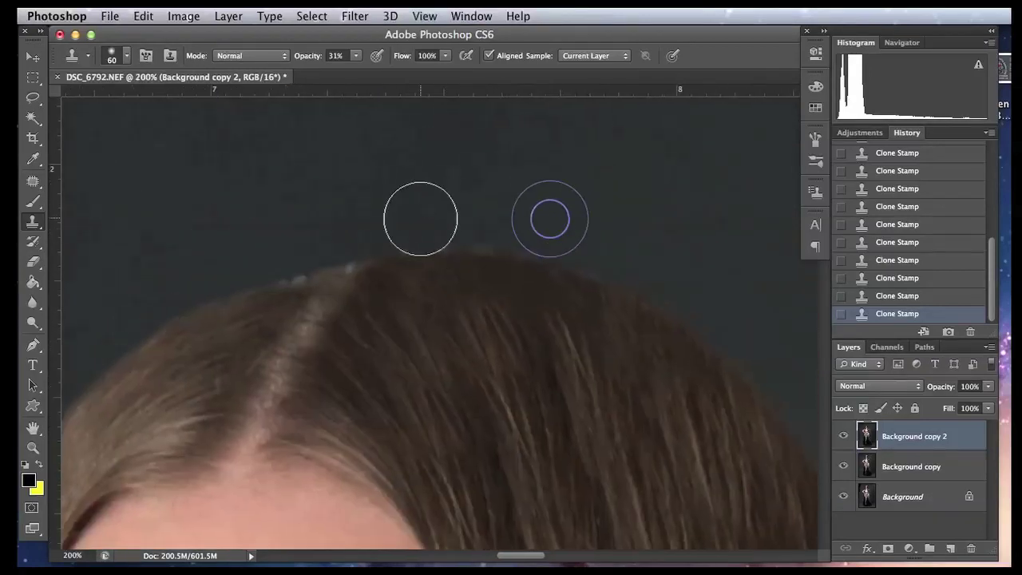
Set the clone brush to 100% opacity with a smaller 25 px size and adjusted hardness.
key(bracketleft)
key(bracketleft)
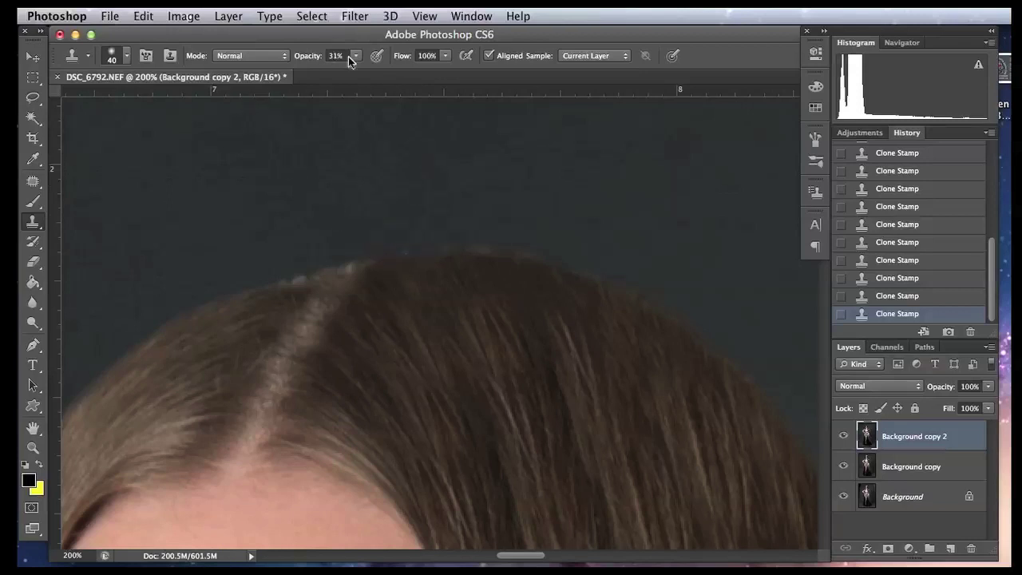
drag(357, 71, 408, 77)
click(112, 55)
click(109, 140)
click(484, 219)
key(bracketleft)
key(bracketleft)
Clone clean backdrop along the top hair edge to smooth it against the grey backdrop.
mouse_move(464, 224)
mouse_down()
mouse_move(402, 231)
mouse_move(463, 239)
mouse_move(375, 252)
mouse_up()
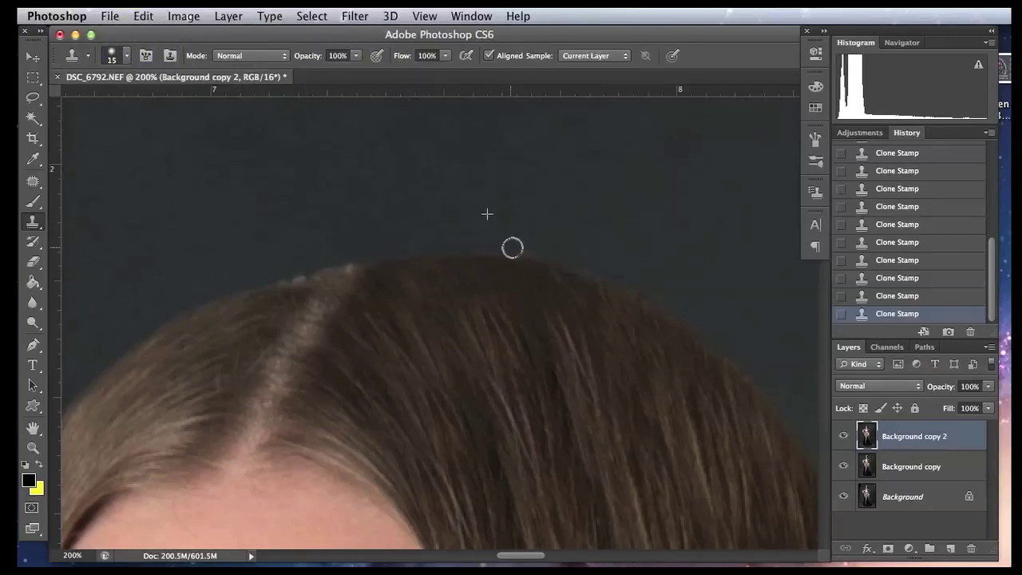
drag(341, 258, 216, 292)
key(super+minus)
key(super+minus)
key(super+minus)
key(super+minus)
key(super+minus)
key(super+minus)
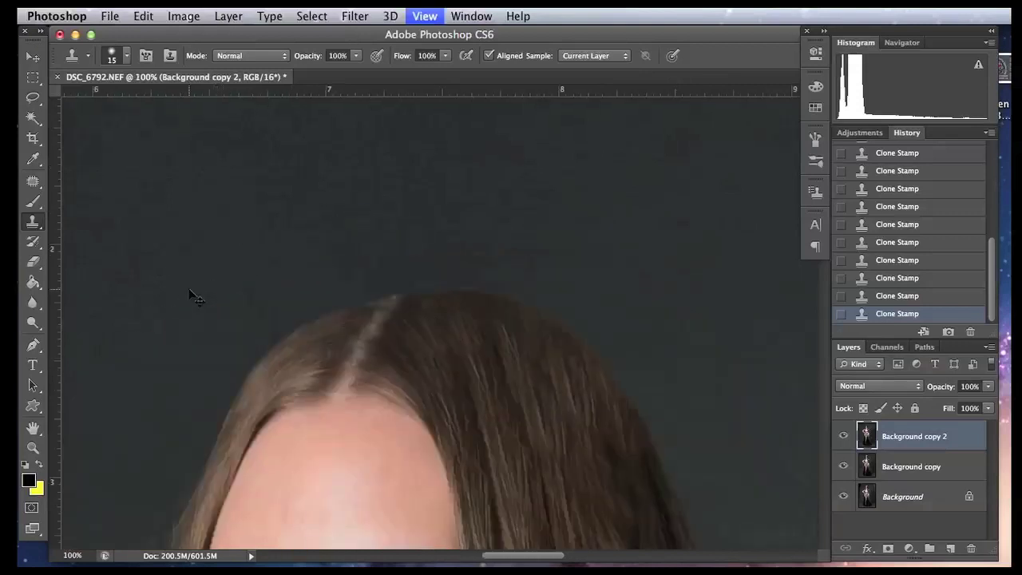
key(super+minus)
scroll(530, 415, down, 5)
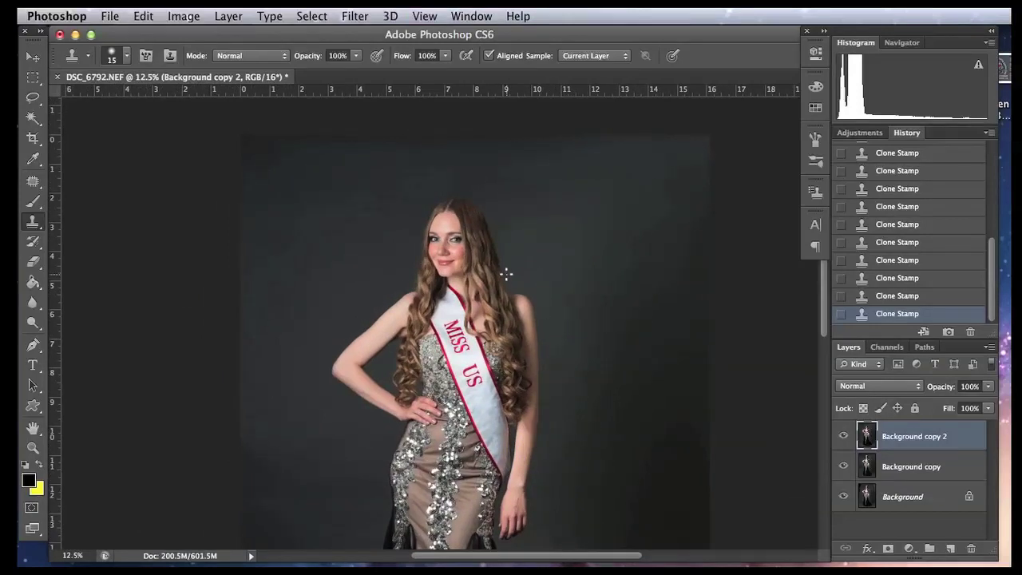
key(super+plus)
key(super+plus)
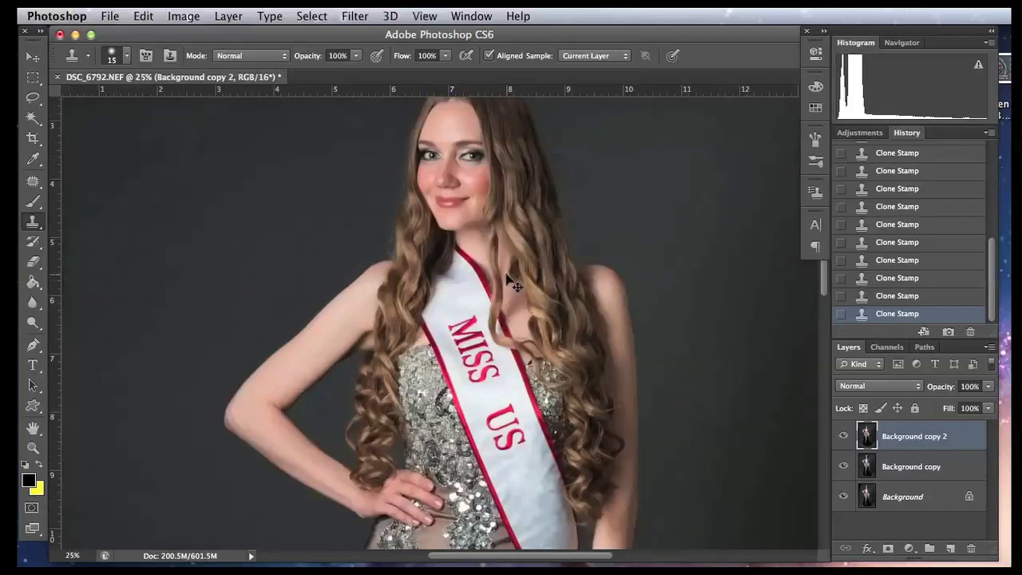
scroll(585, 292, up, 5)
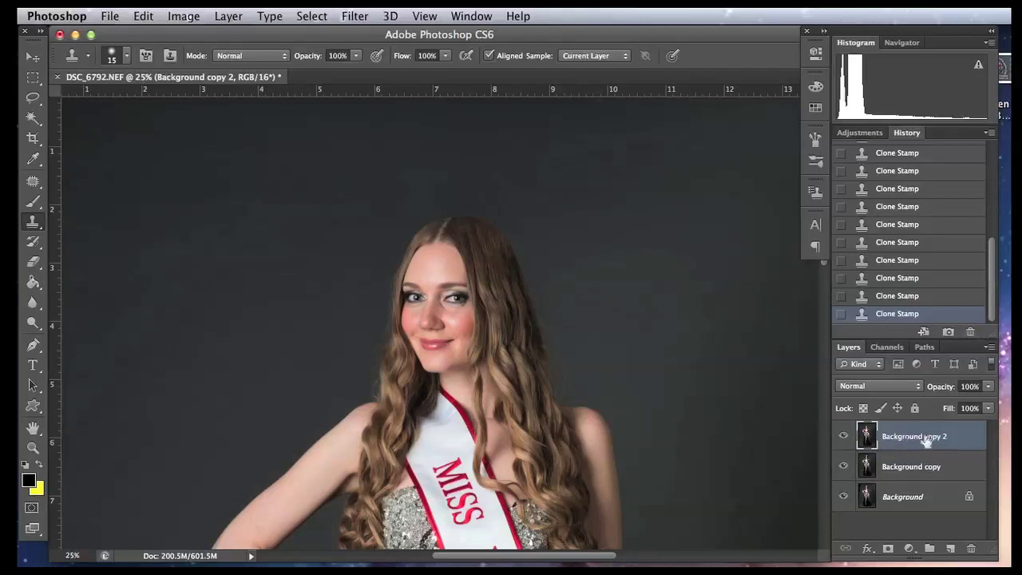
drag(708, 376, 687, 364)
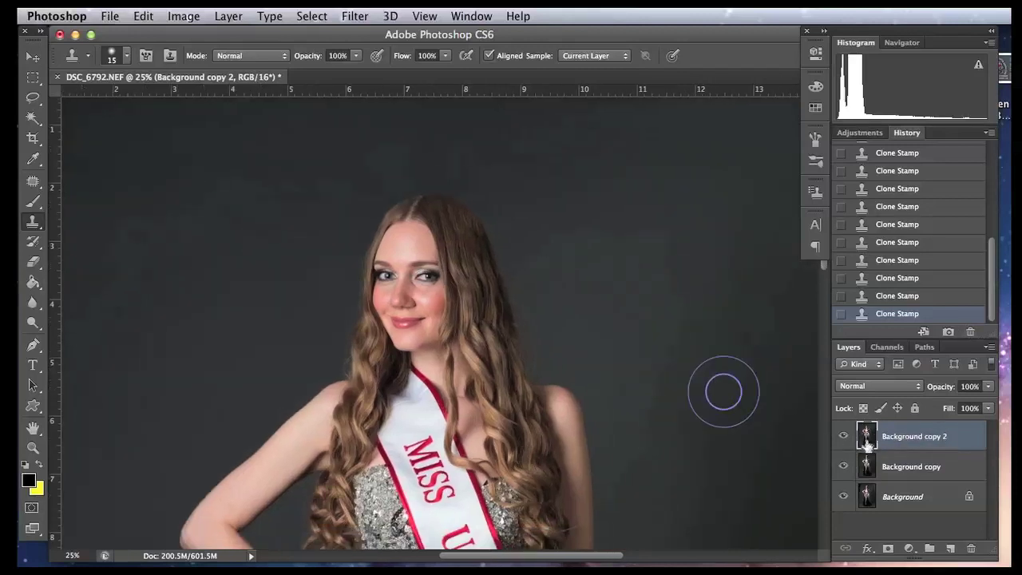
click(843, 435)
click(843, 435)
click(843, 435)
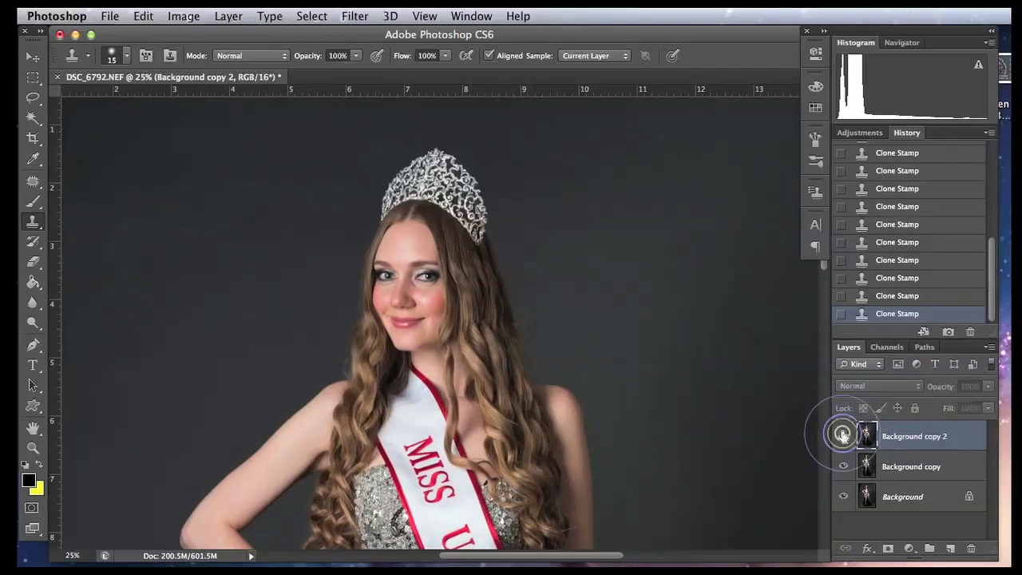
key(super+minus)
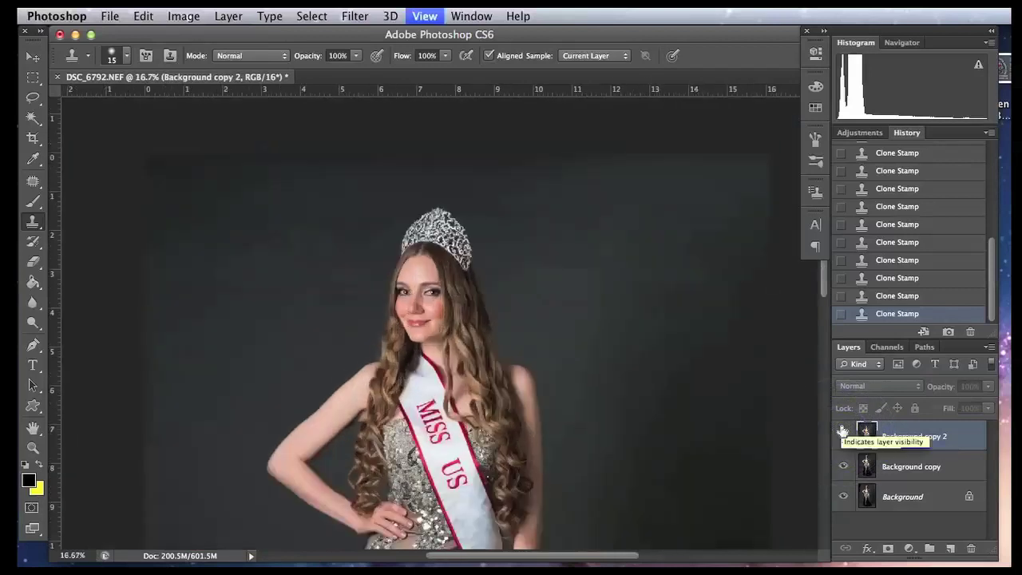
key(super+plus)
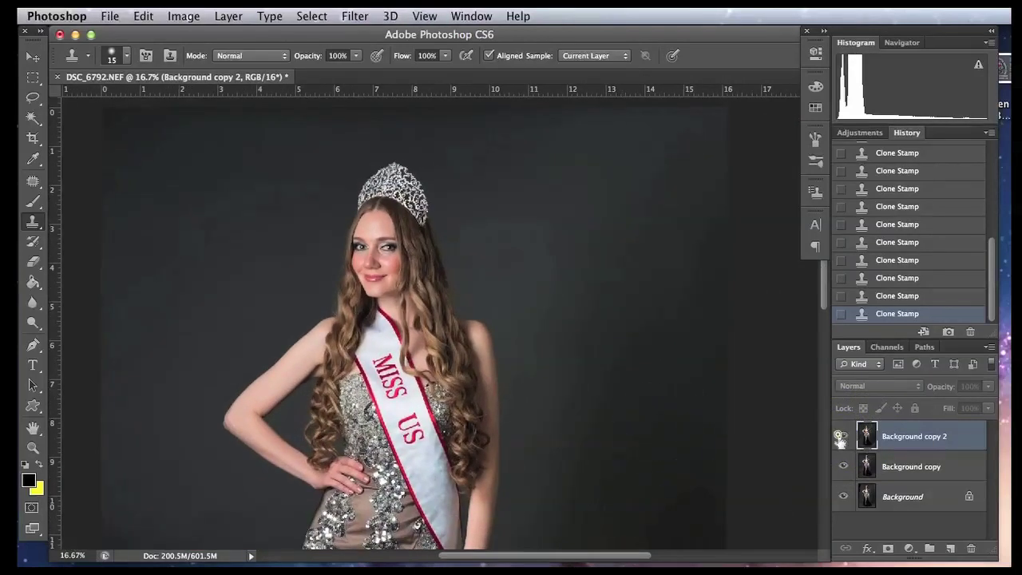
click(843, 436)
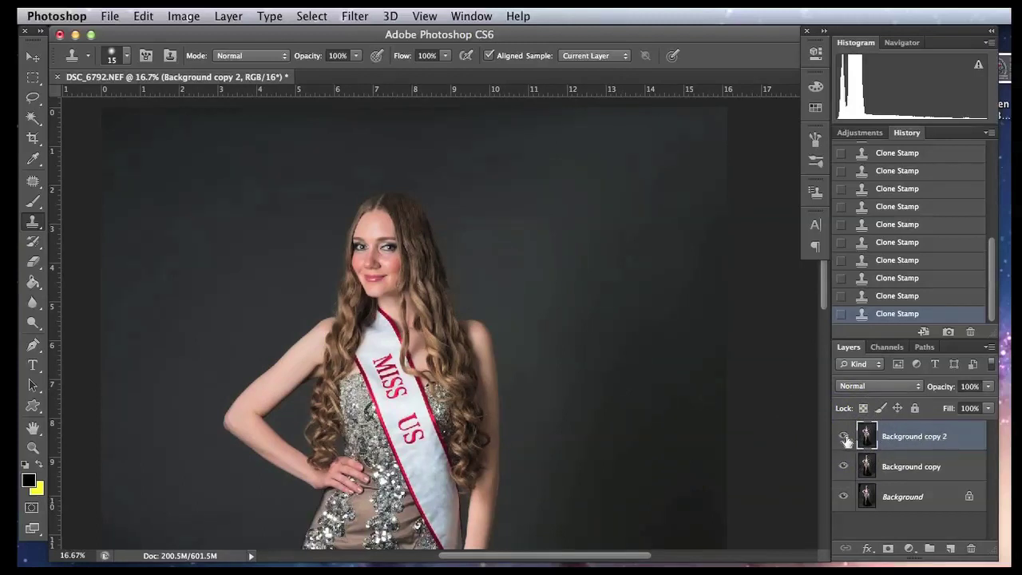
click(843, 436)
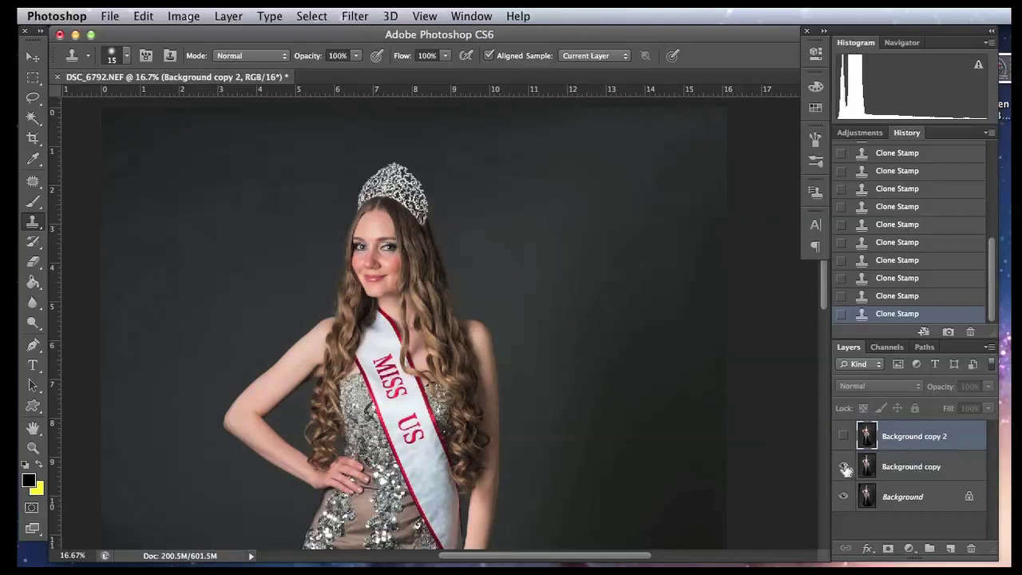
click(844, 467)
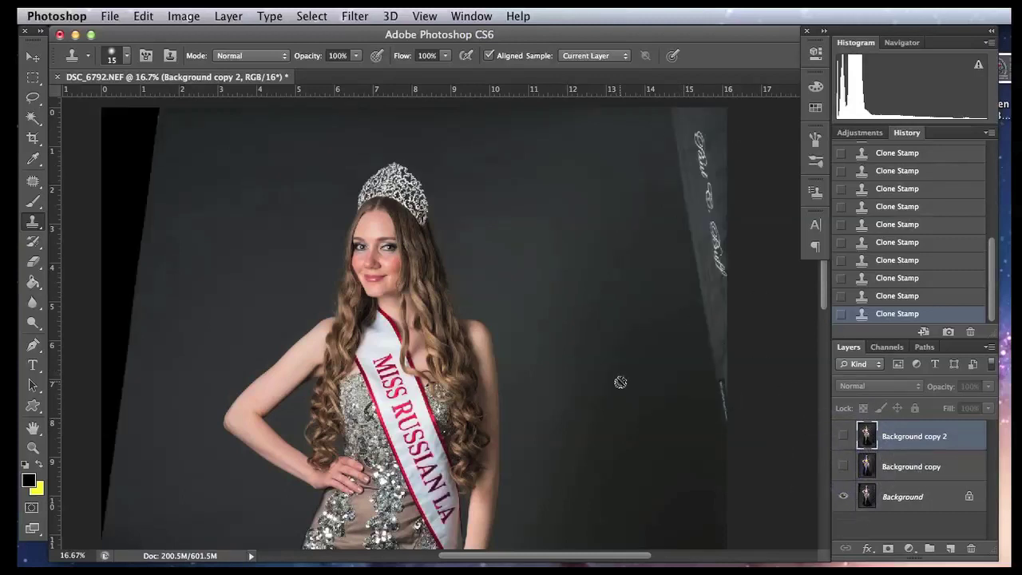
click(892, 503)
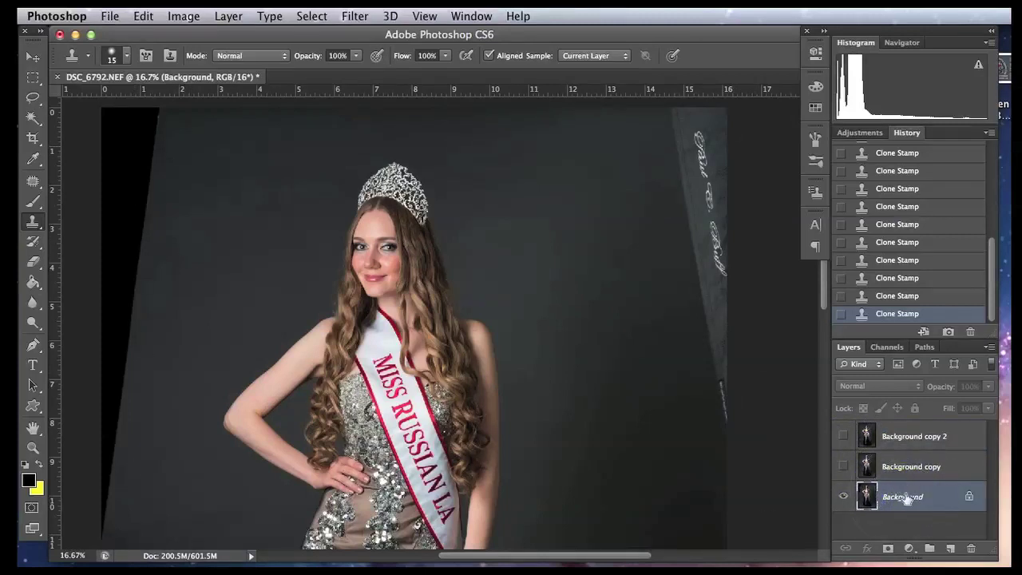
click(842, 466)
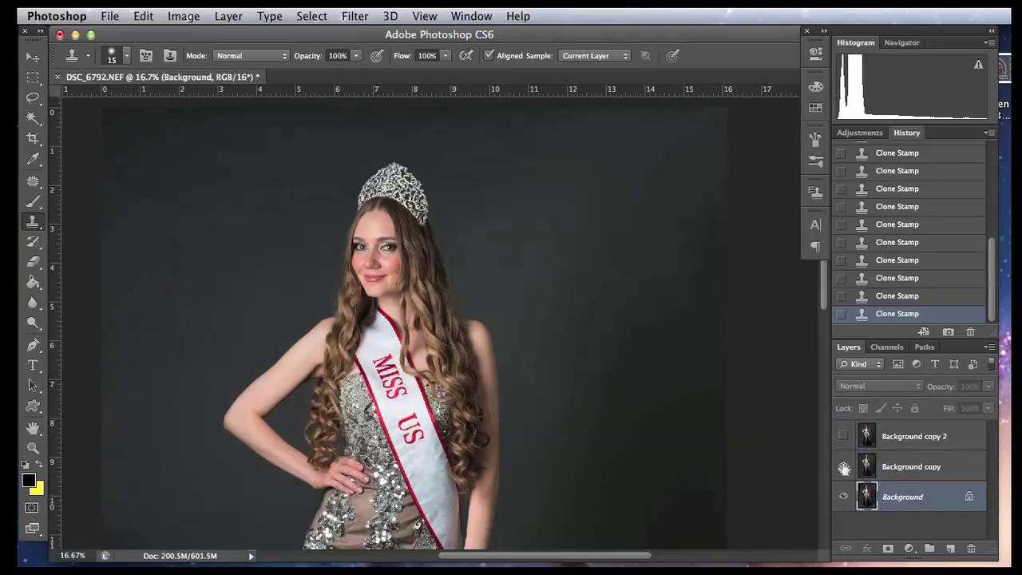
click(842, 436)
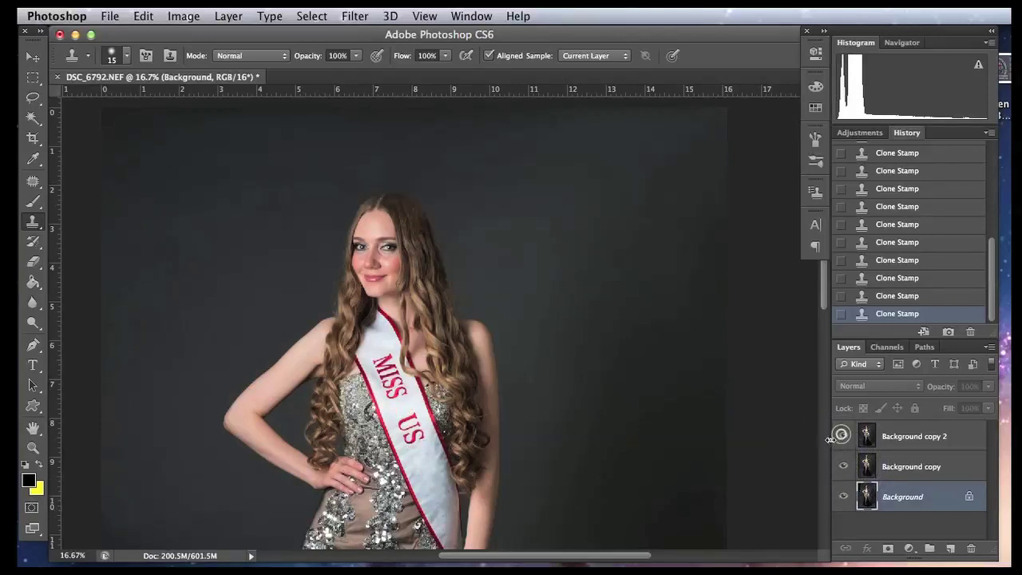